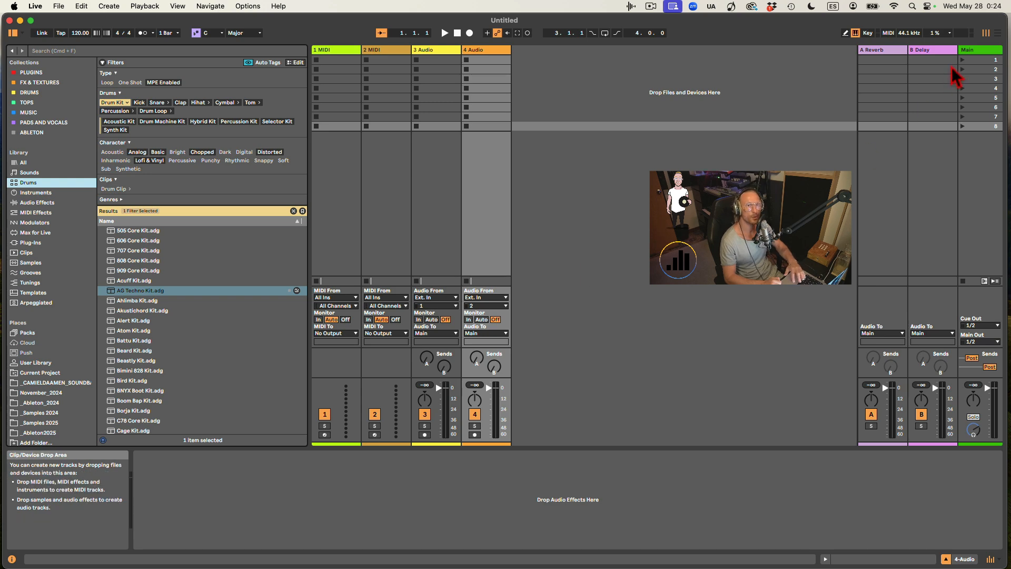
Switch between the Session View and the Arrangement View, finishing in the Arrangement View.
left_click(998, 33)
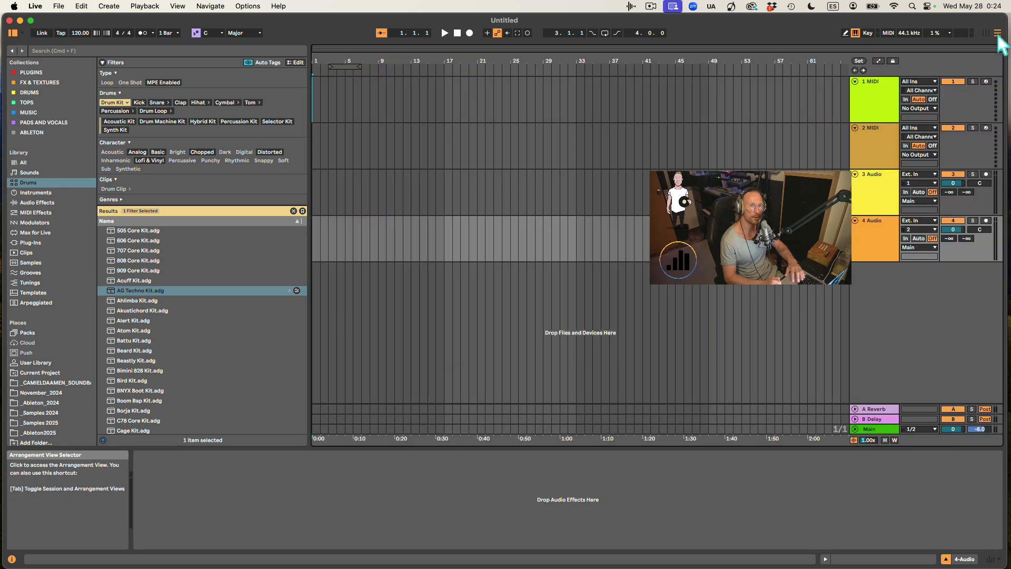
left_click(995, 35)
left_click(996, 36)
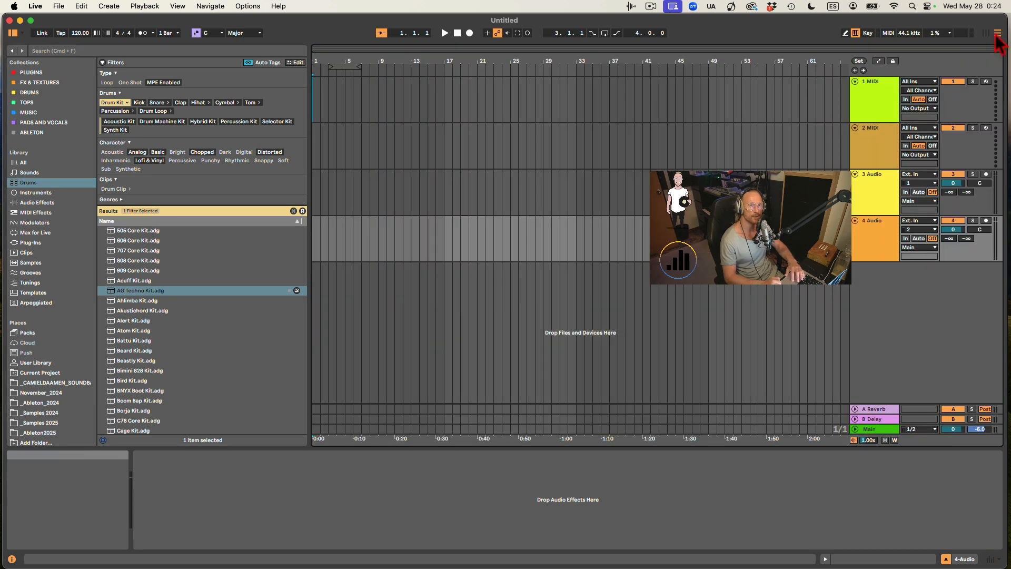
left_click(984, 33)
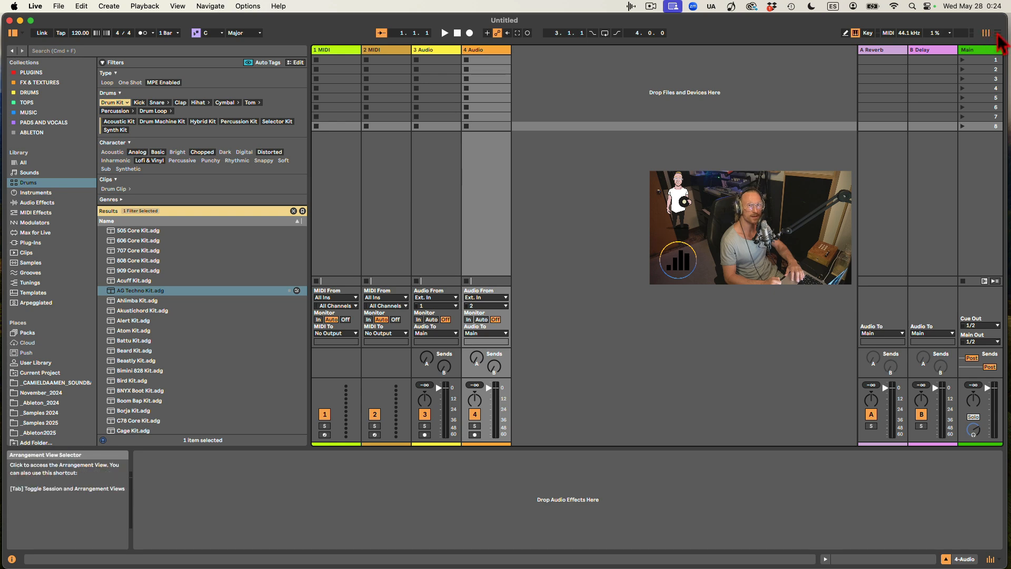
left_click(997, 33)
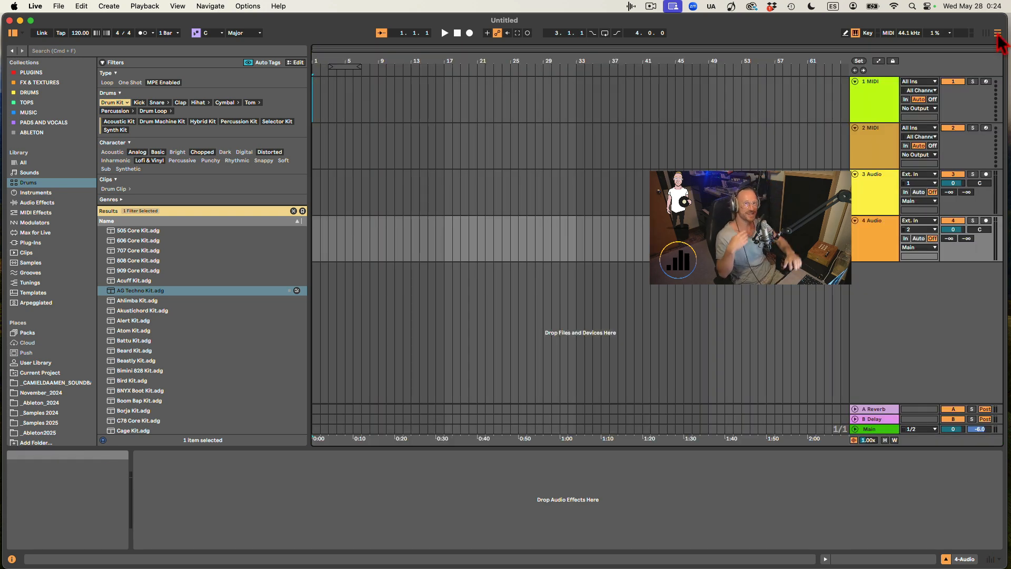
left_click(997, 34)
left_click(997, 35)
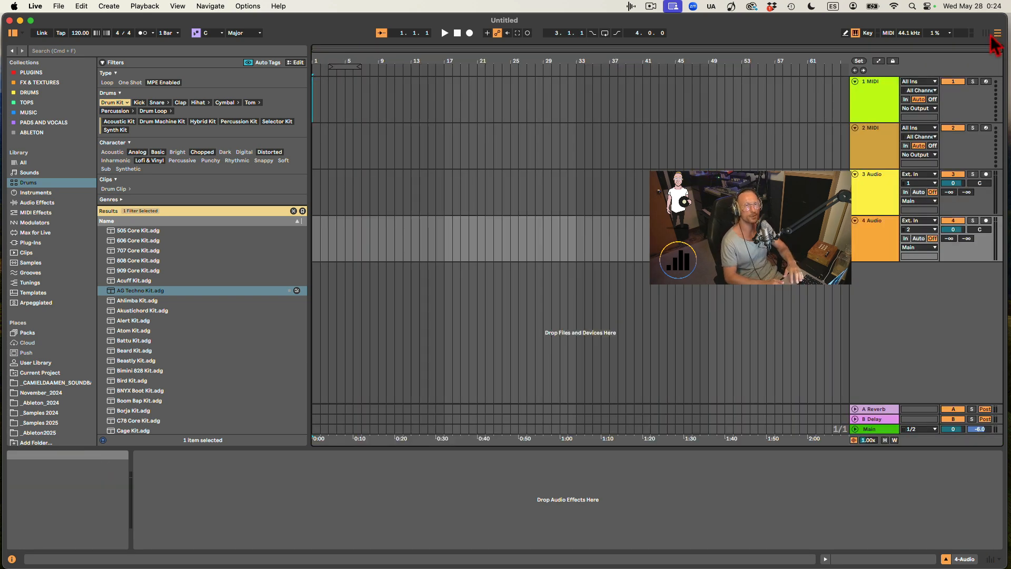
left_click(993, 34)
left_click(993, 35)
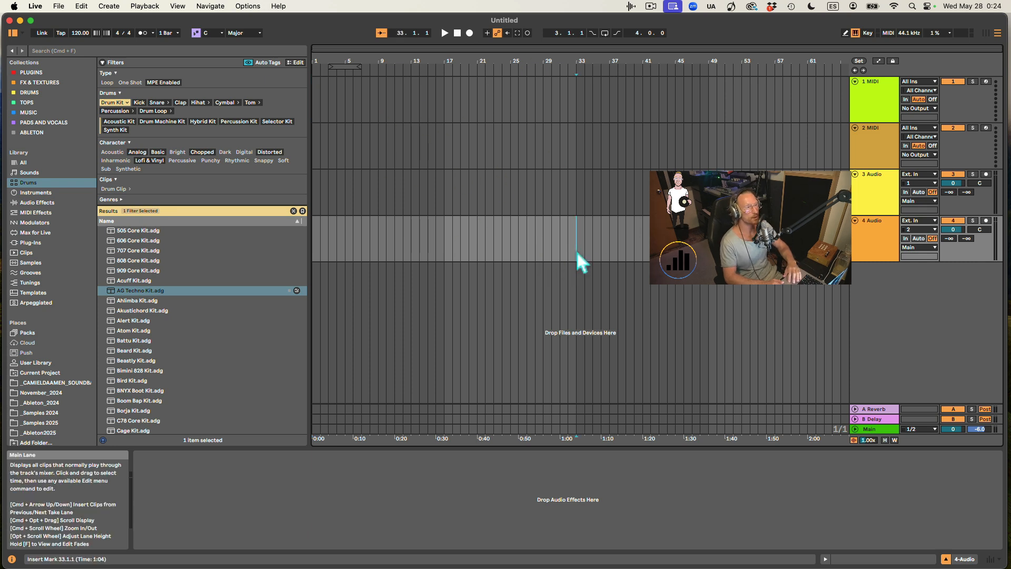
Create one-bar MIDI clips at bar 4 on the first MIDI track and bar 7 on the second, and play the second briefly.
left_click_drag(577, 253, 320, 97)
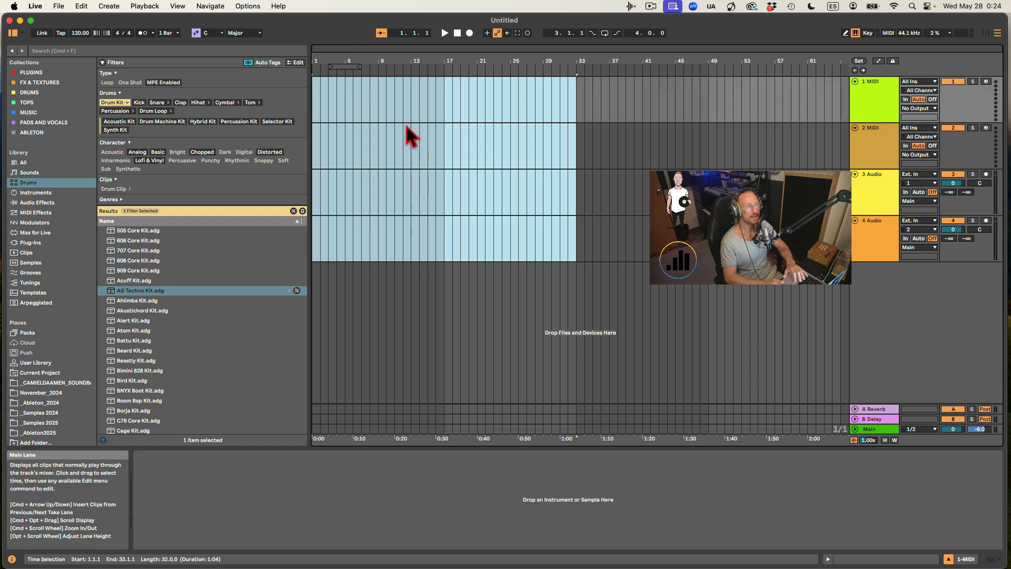
left_click(339, 95)
double_click(340, 95)
left_click(370, 149)
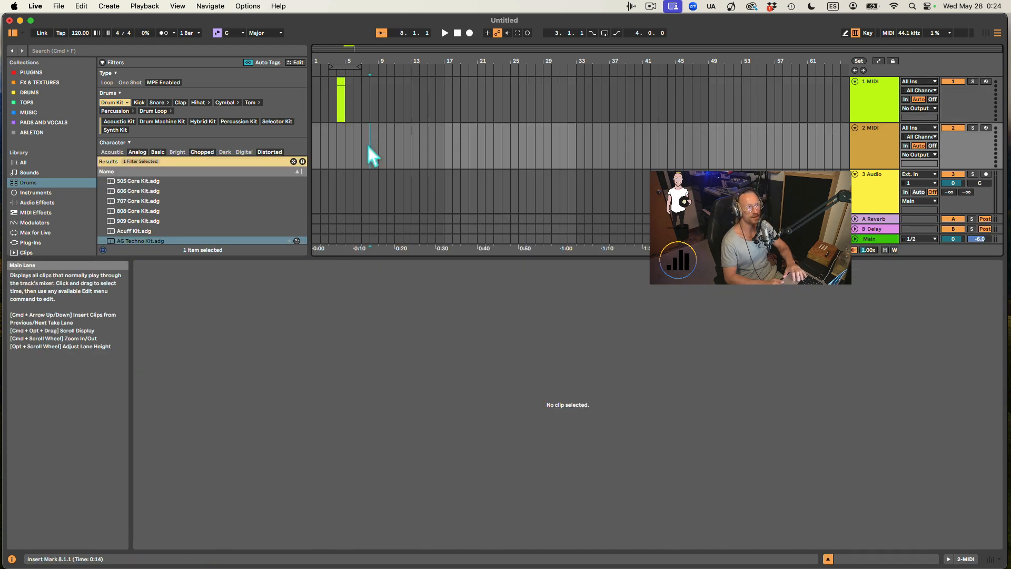
double_click(364, 141)
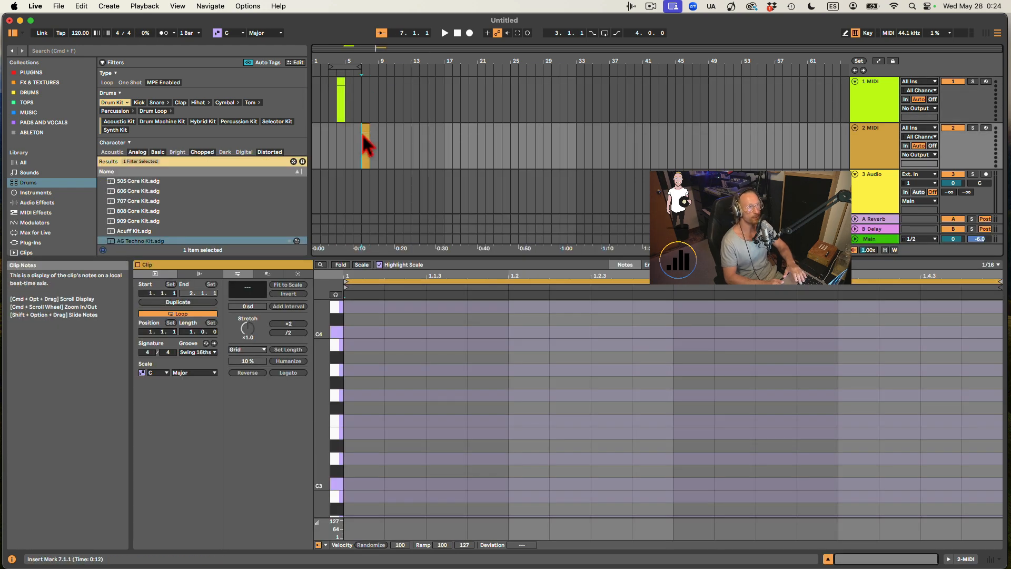
left_click(445, 33)
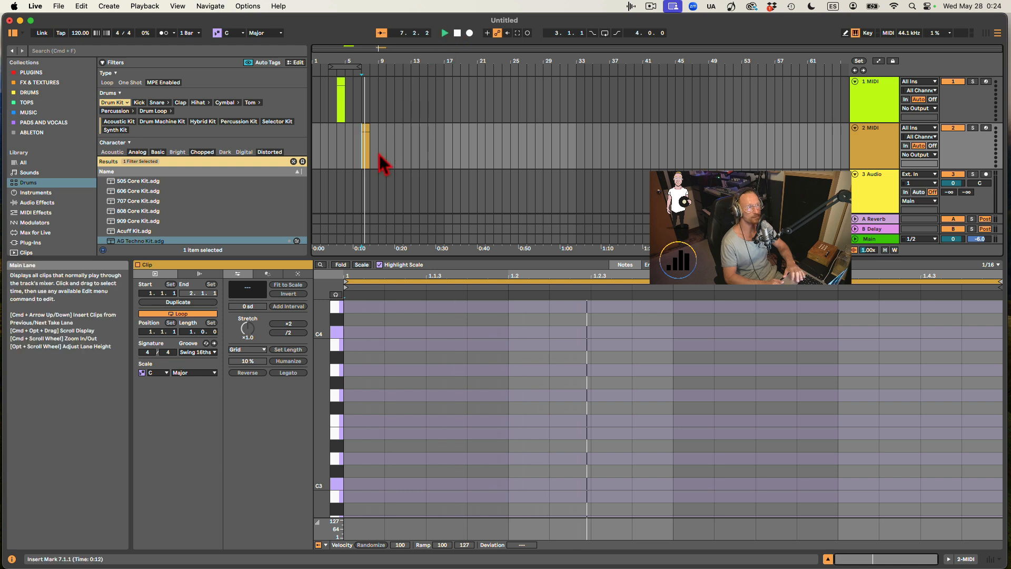
key("space")
Add sixteenth notes D#3 at 1.1.2, A3 at 1.2 and E3 at 1.2.3 to the second MIDI track's clip.
double_click(418, 444)
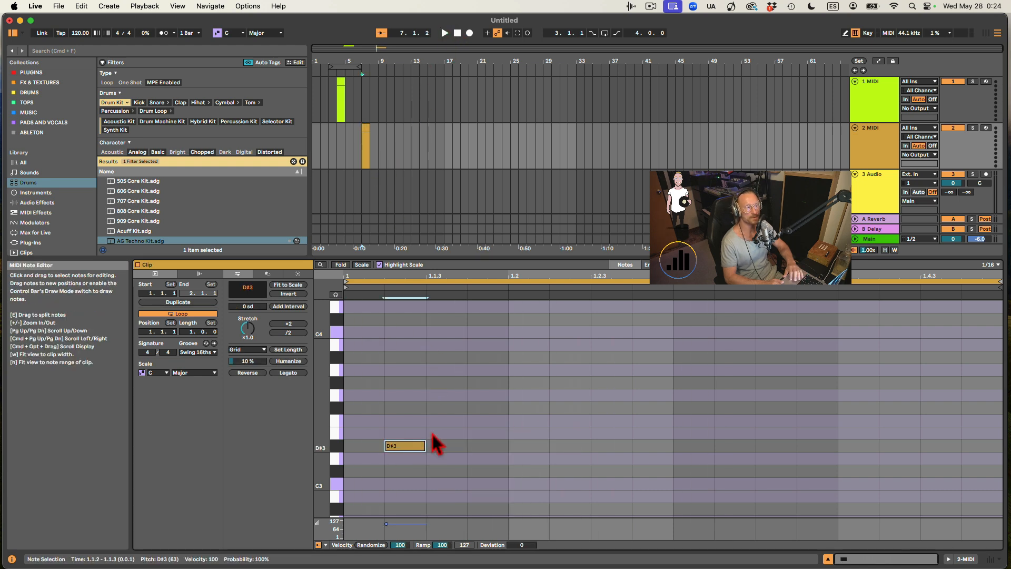
double_click(518, 370)
double_click(615, 434)
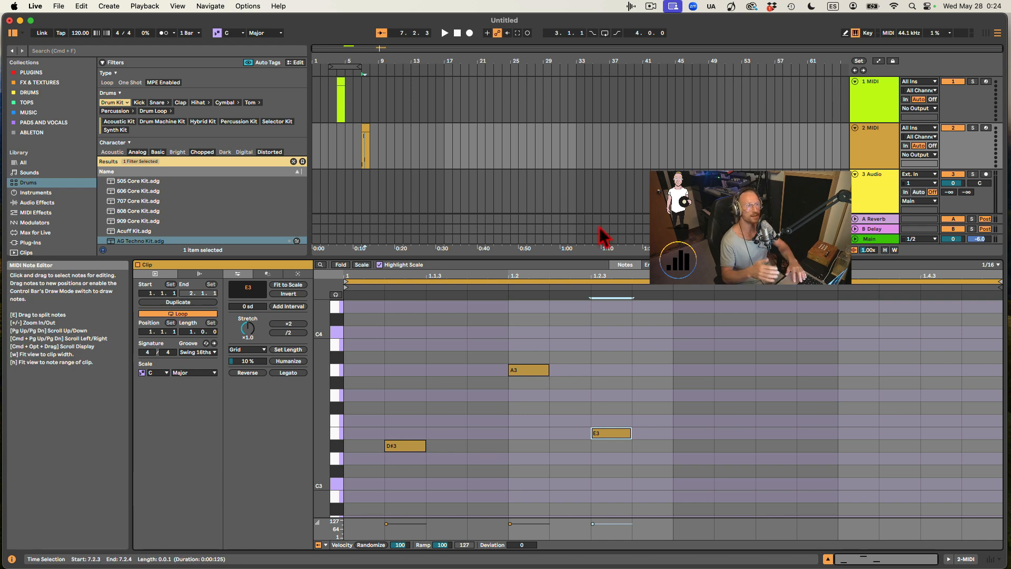
Select the two MIDI tracks and the first audio track one after another.
left_click(881, 92)
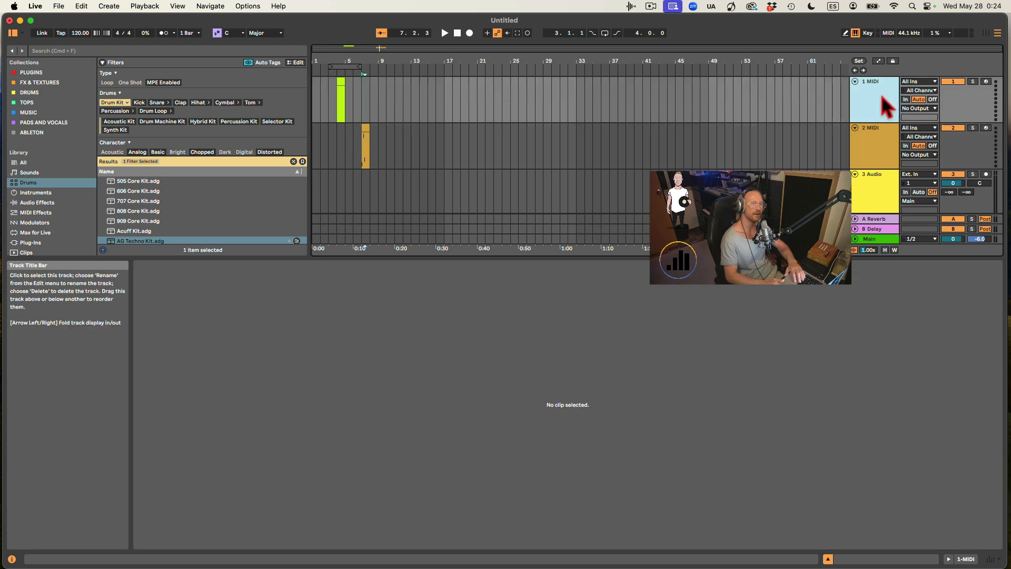
left_click(877, 148)
left_click(874, 178)
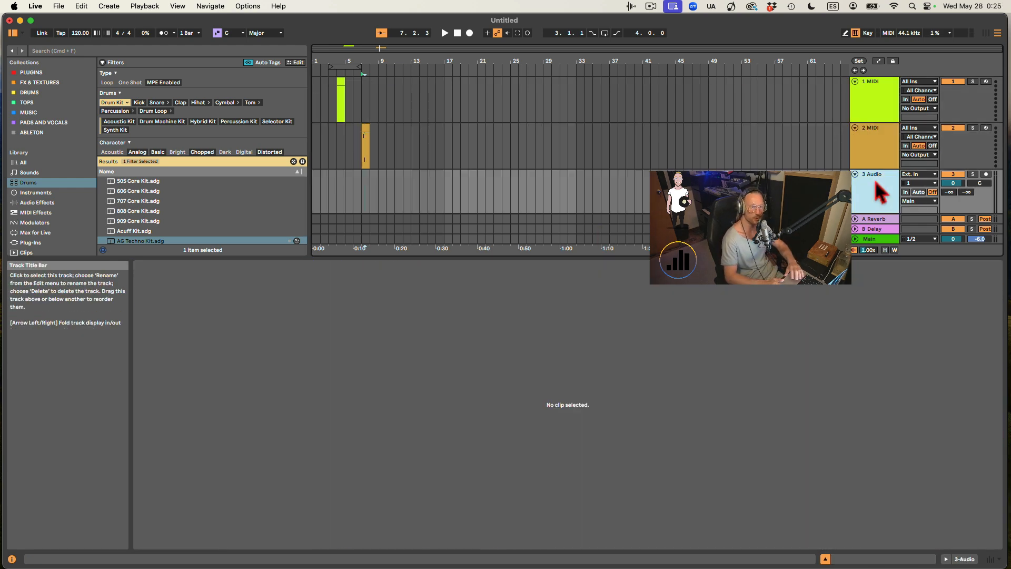
key("cmd+t")
key("cmd+z")
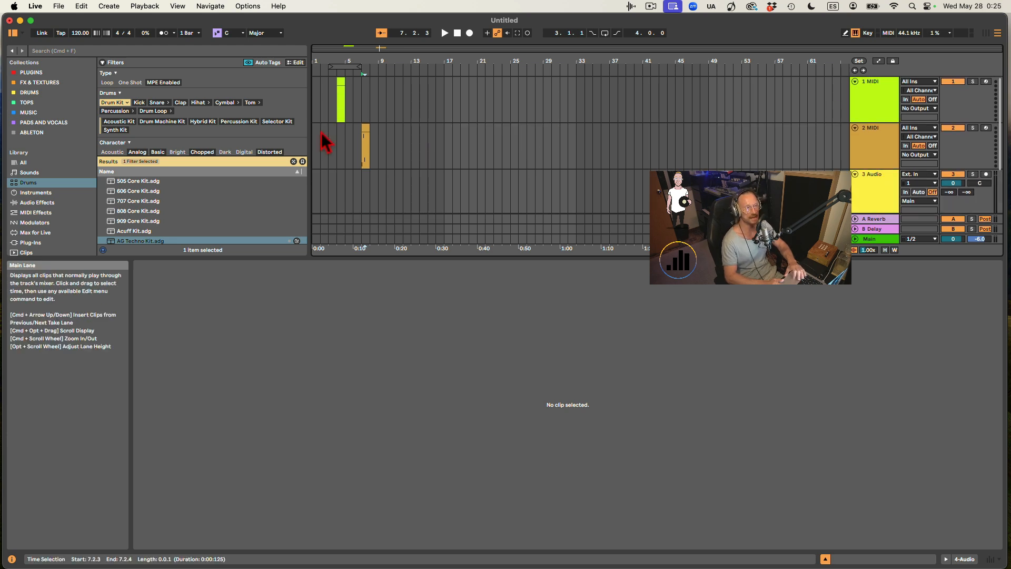
Place the insert marker at bar 2 on the second MIDI track and shrink the clip detail area until all four tracks show.
left_click(321, 155)
key("space")
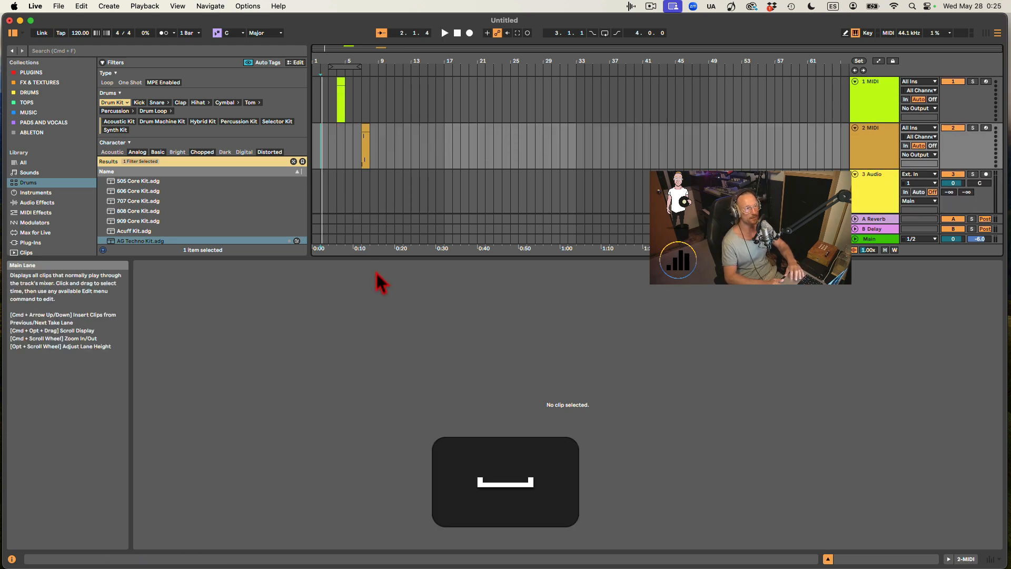
left_click_drag(372, 256, 361, 444)
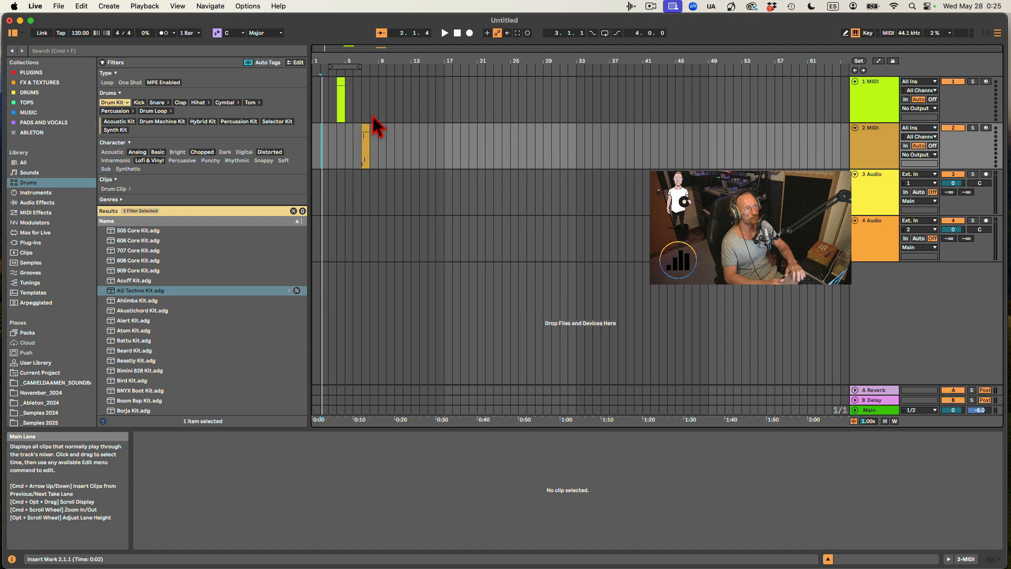
Look at the Session View and return to the Arrangement View.
left_click(985, 33)
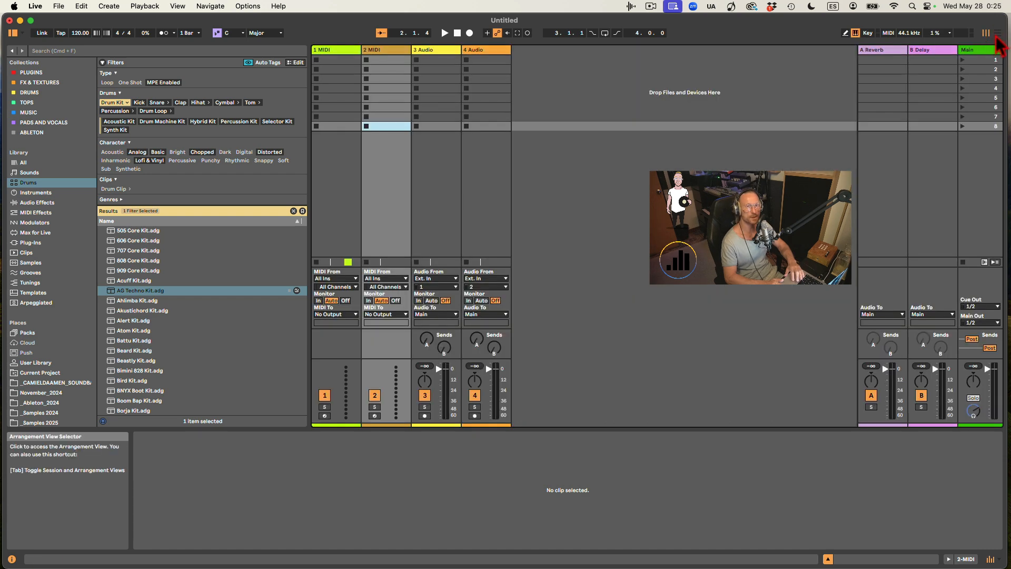
left_click(996, 34)
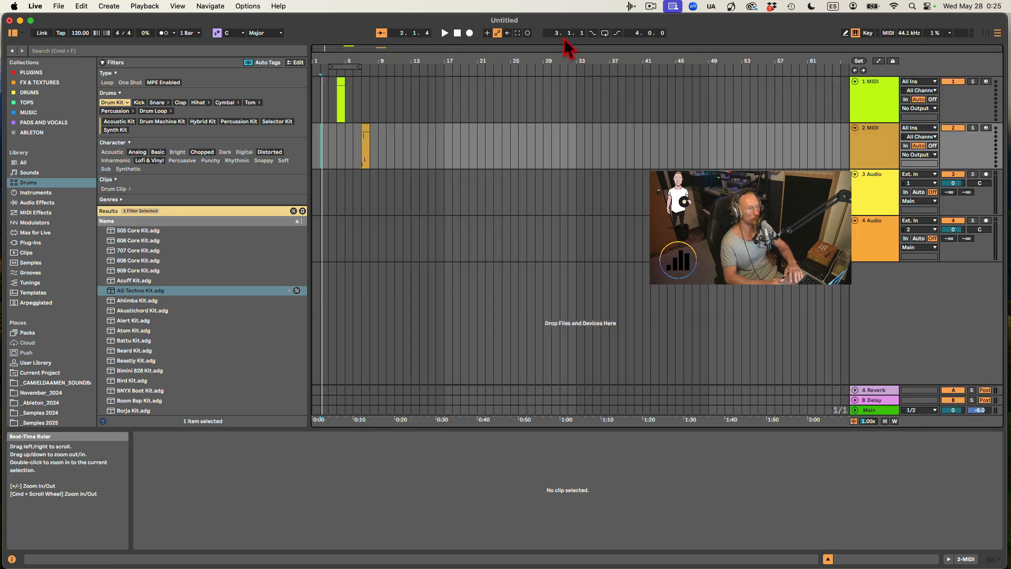
Delete both MIDI clips within bars 1 to 12 and place the insert marker at bar 8 on the second MIDI track.
left_click_drag(409, 154, 314, 100)
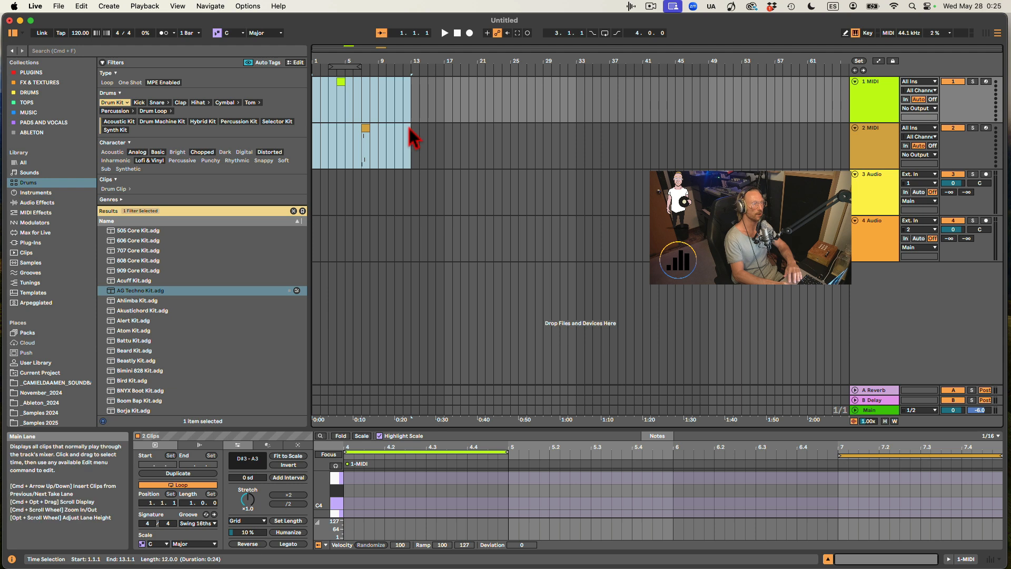
key("BackSpace")
left_click(372, 154)
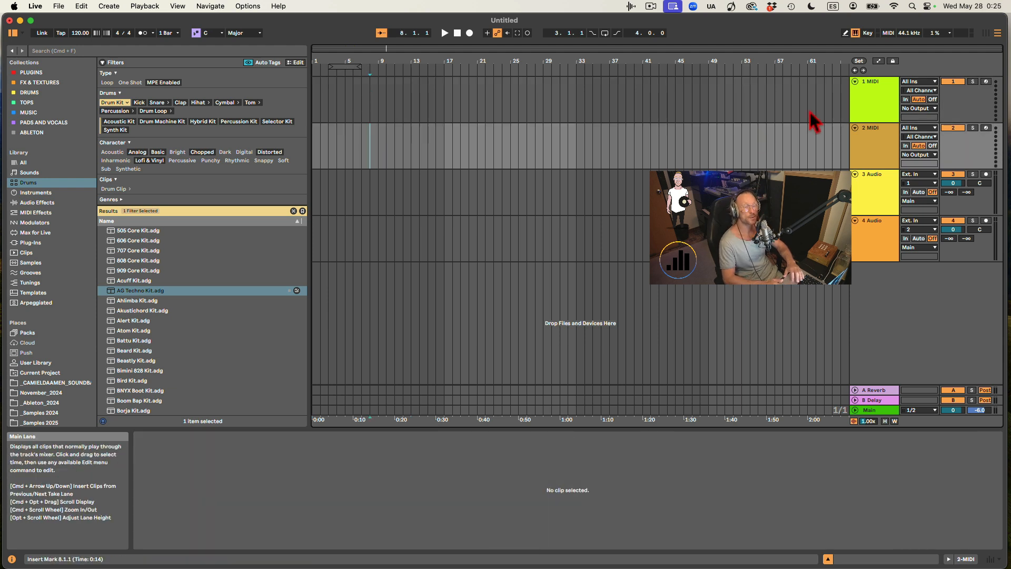
Select each of the four tracks in order, from the first MIDI track to the last audio track.
left_click(869, 95)
left_click(871, 142)
left_click(874, 189)
left_click(874, 221)
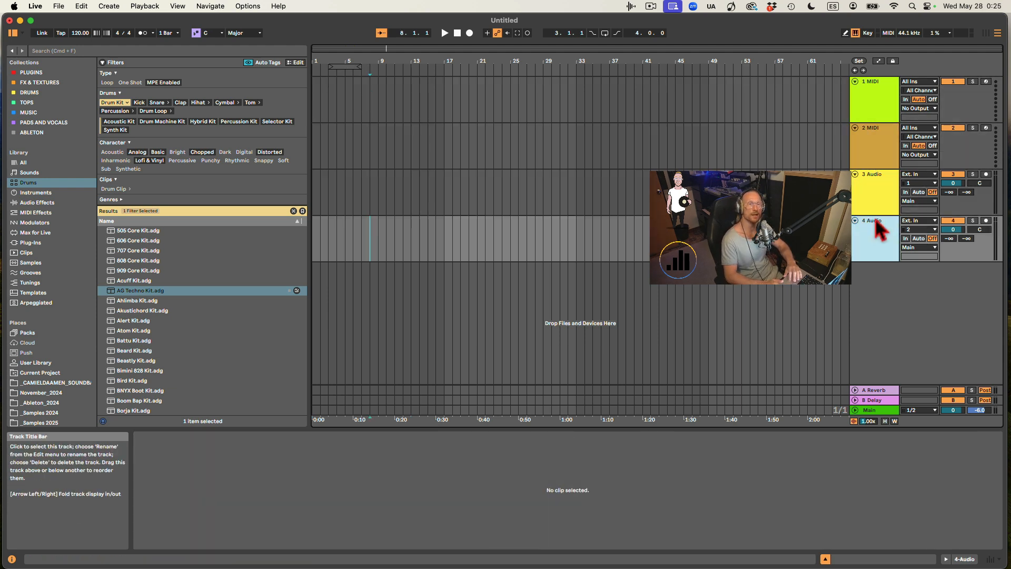
Load the 909 Core Kit drum preset onto the first MIDI track.
left_click(881, 93)
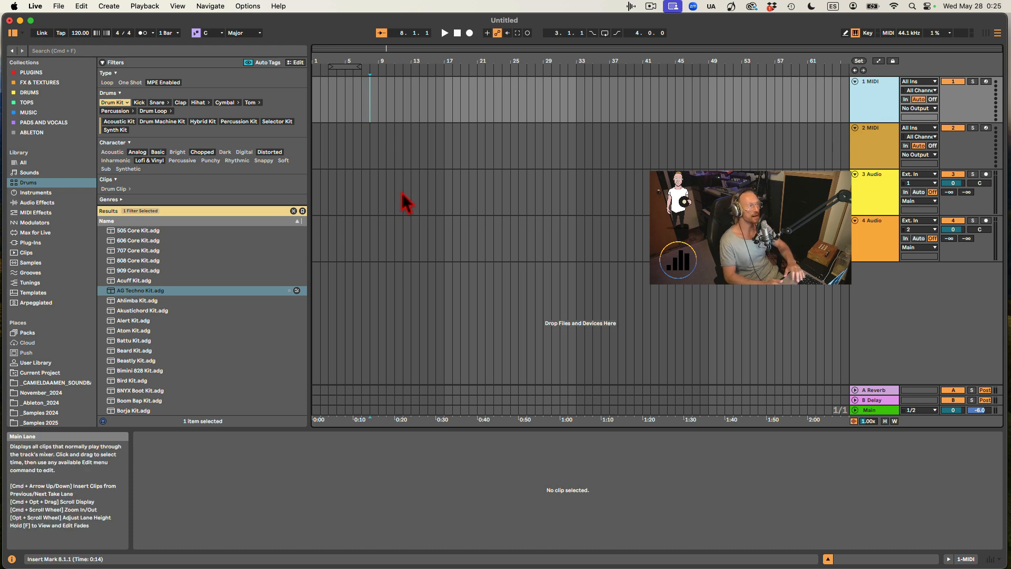
left_click(30, 182)
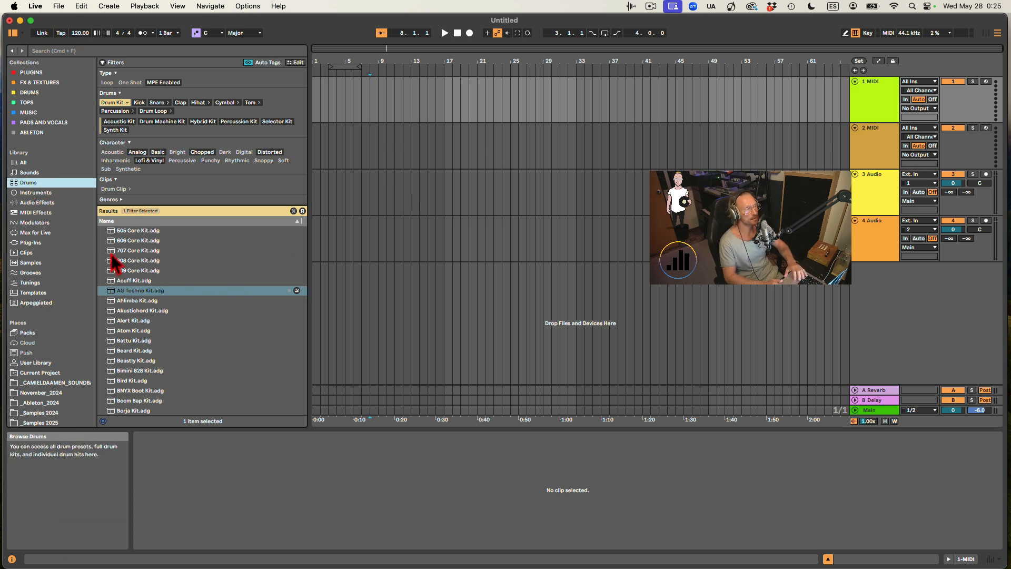
left_click_drag(125, 271, 366, 109)
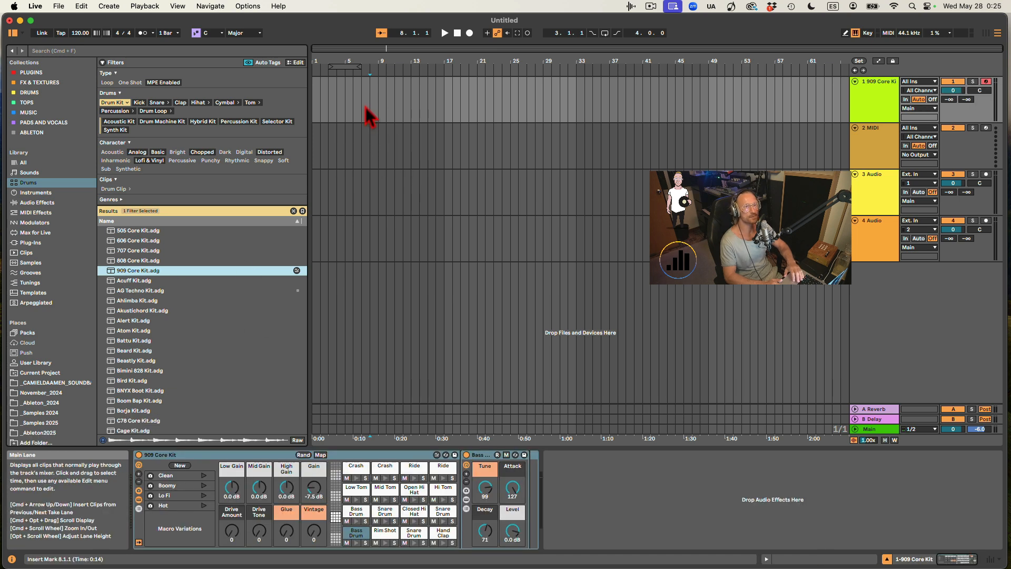
Select the drum kit track and the remaining tracks one by one to compare their device chains.
left_click(881, 100)
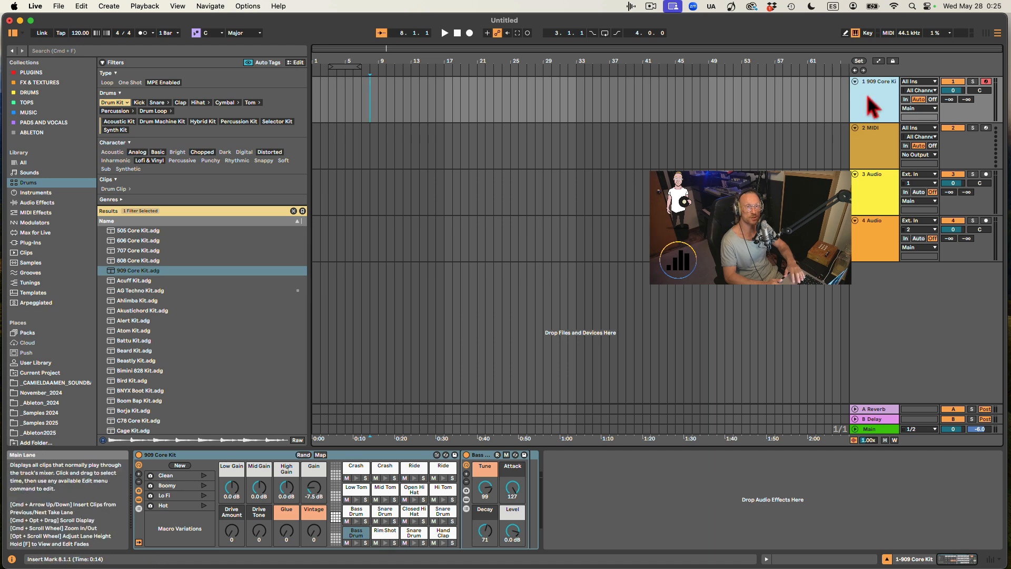
left_click(877, 158)
left_click(874, 108)
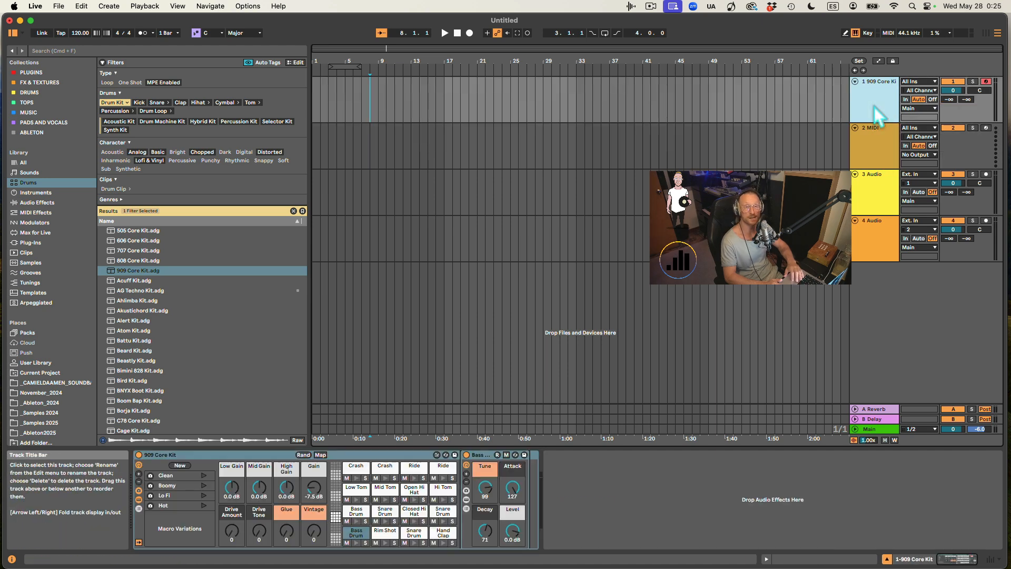
left_click(869, 196)
left_click(870, 234)
left_click(871, 184)
left_click(874, 228)
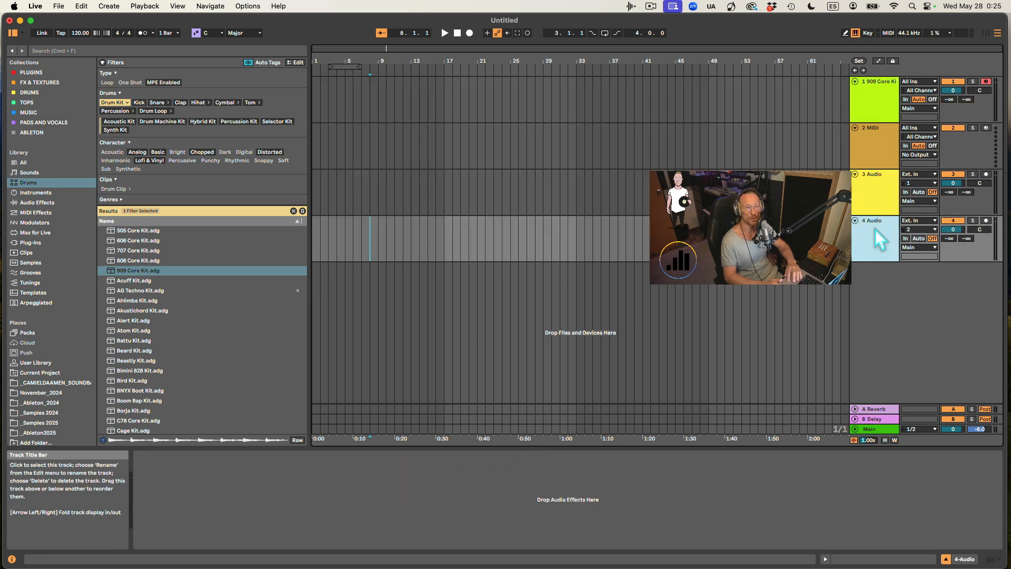
Place SM_CS_126_Mars_Hats.wav from the TOPS collection's Hi Hat Loops folder at bar 2 on the first audio track.
left_click(876, 203)
left_click(29, 102)
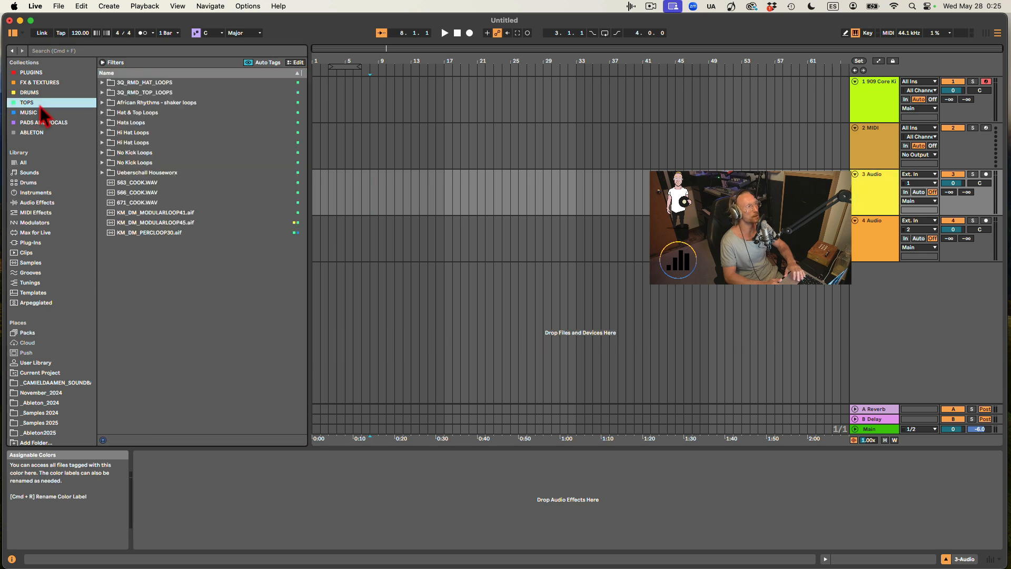
left_click(103, 143)
left_click_drag(149, 195, 321, 203)
Play the hats loop and lower its track volume to -16.9 dB.
key("space")
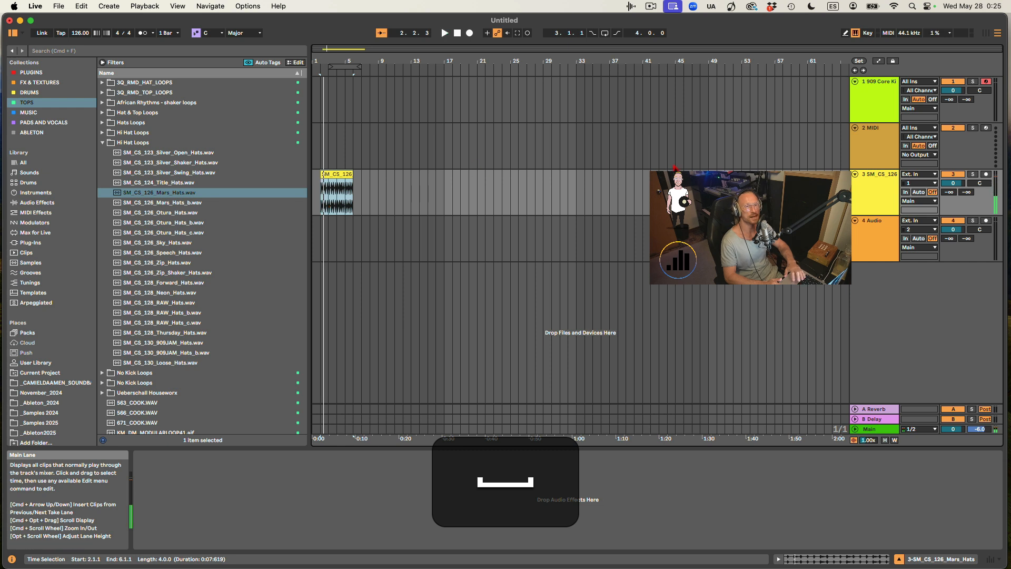
left_click_drag(953, 183, 946, 192)
key("space")
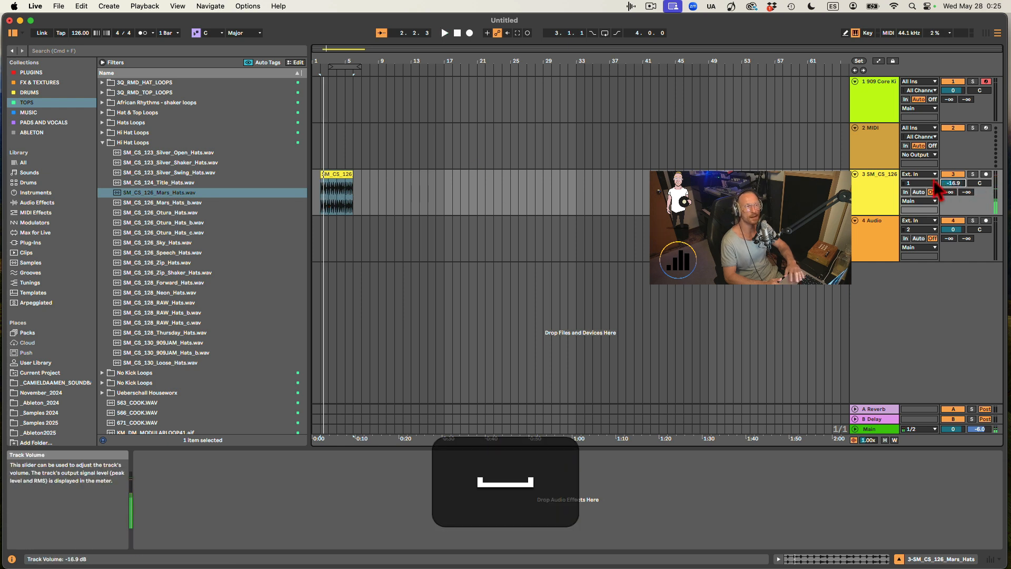
Delete the hats loop clip from the first audio track.
left_click(338, 178)
key("BackSpace")
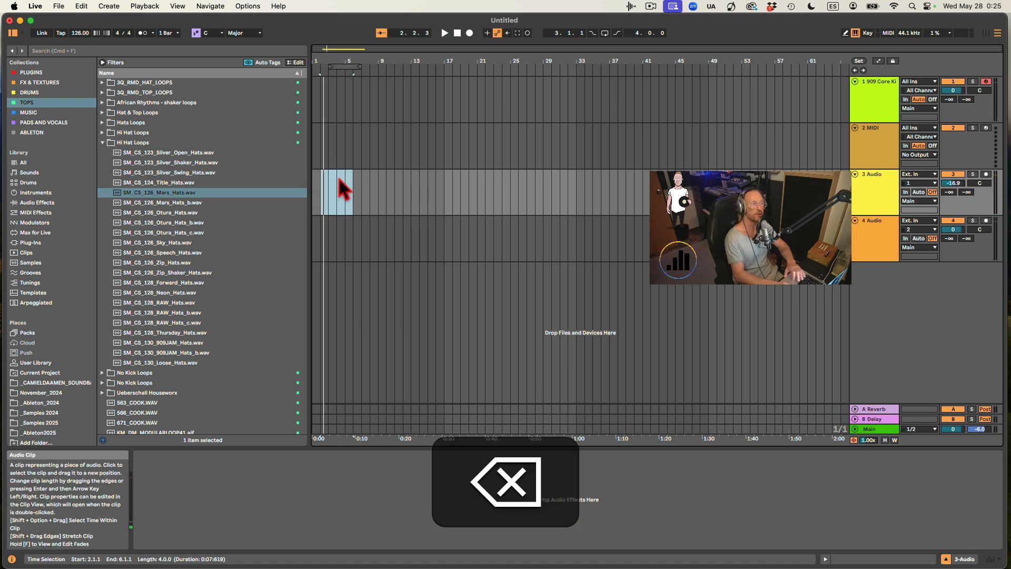
Select the first audio track and the drum kit track, and move the selection down to the second MIDI track.
left_click(865, 195)
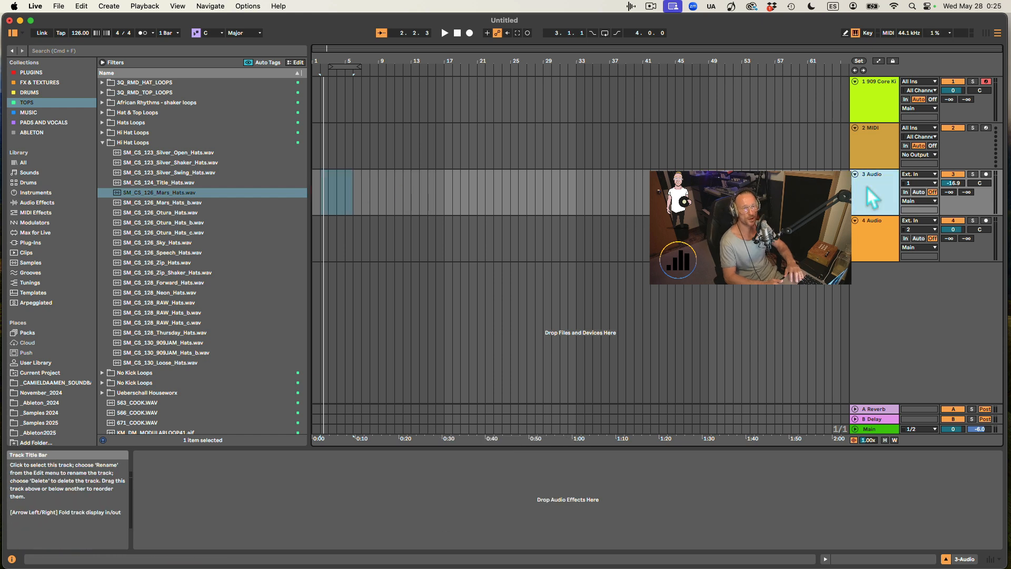
left_click(873, 98)
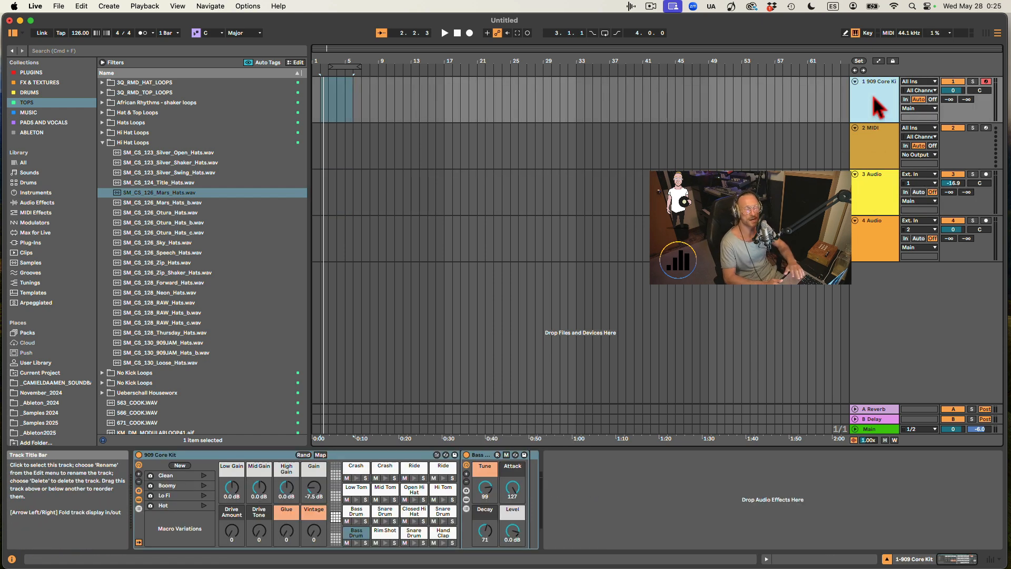
key("Down")
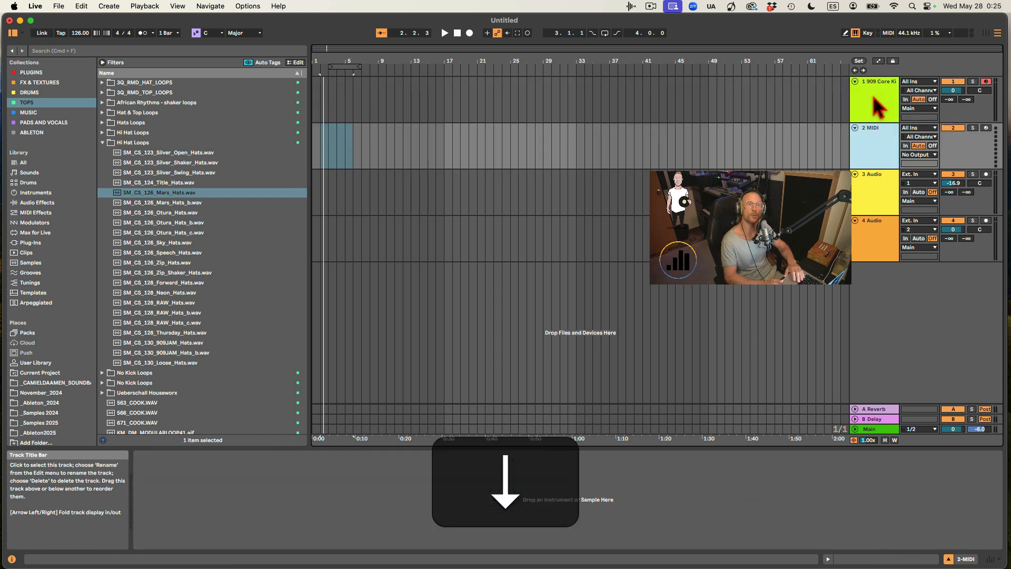
Delete both audio tracks, 3 Audio and 4 Audio, from the arrangement.
left_click(884, 193)
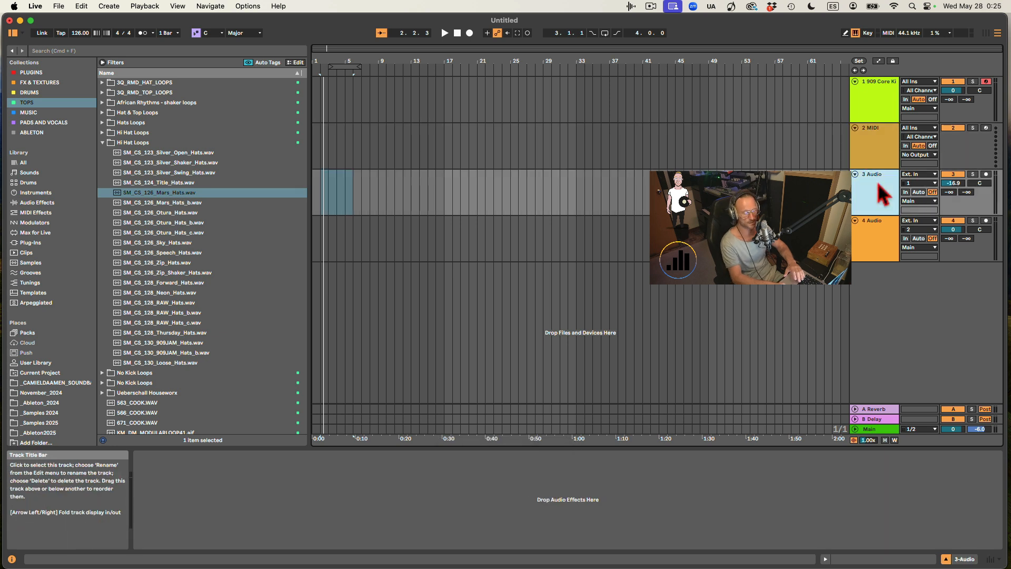
key("BackSpace")
key("alt+Up")
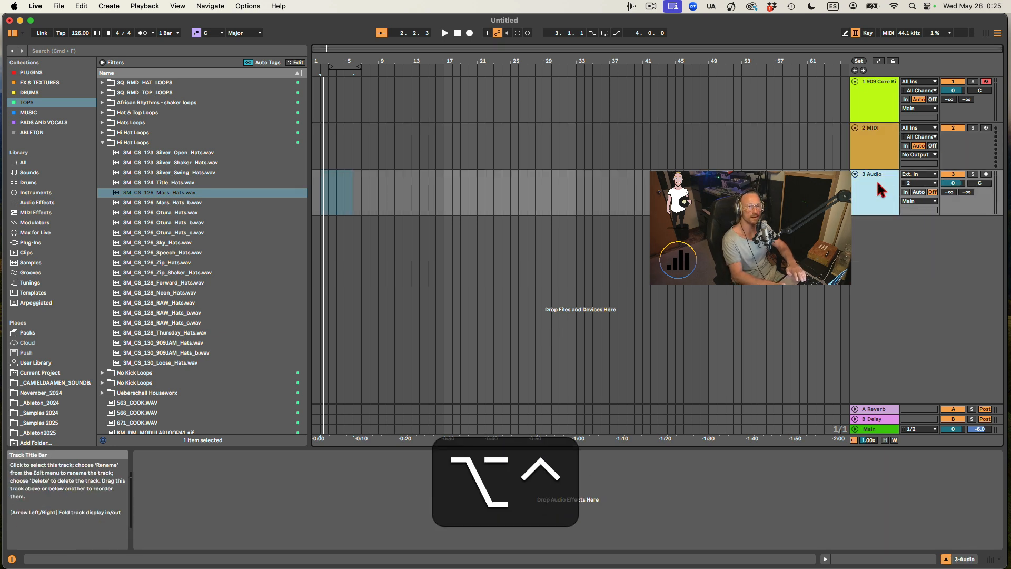
left_click(877, 182, "ctrl")
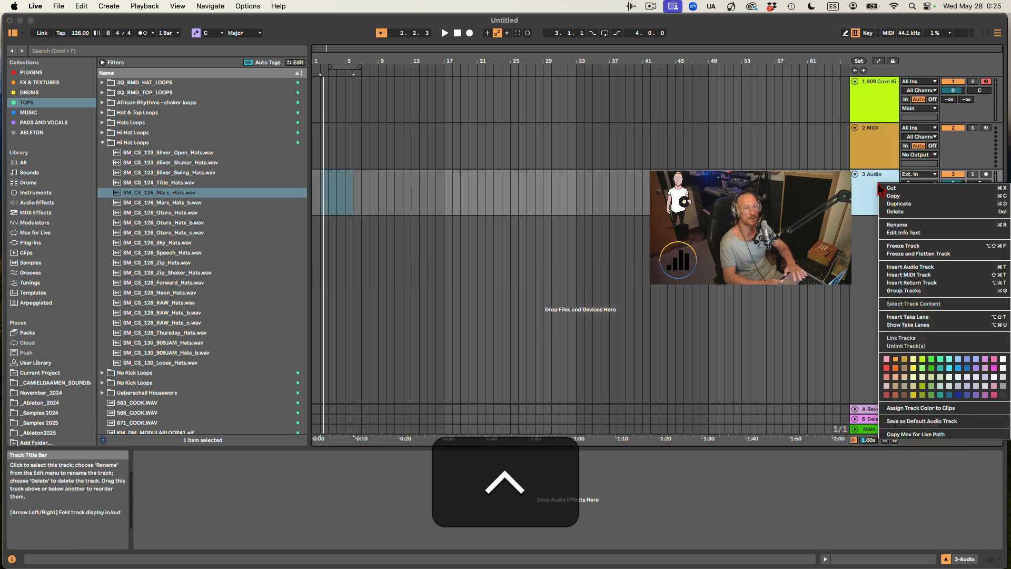
left_click(888, 213)
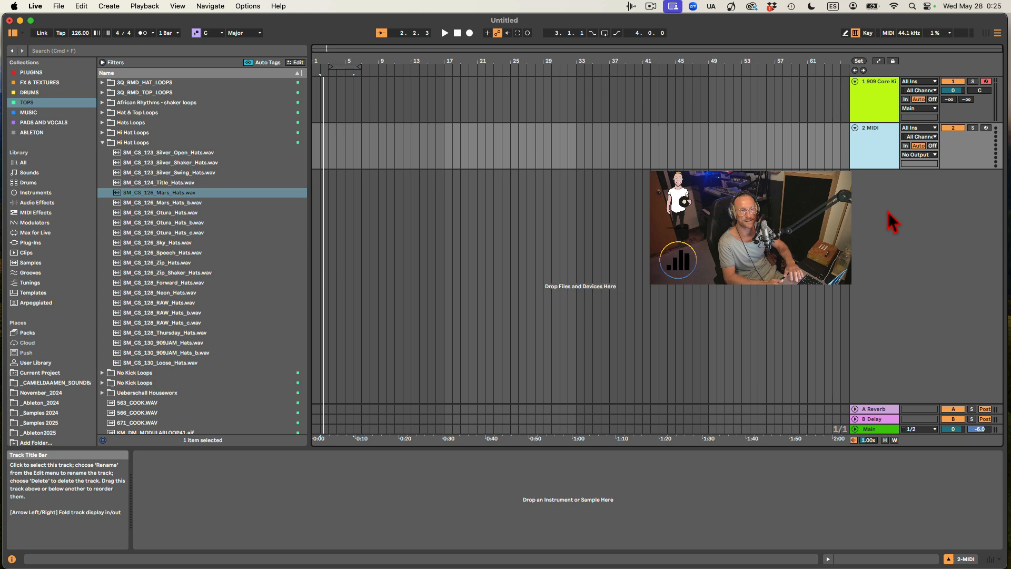
Insert a new MIDI track below 2 MIDI and a new audio track below it.
left_click(108, 6)
left_click(120, 35)
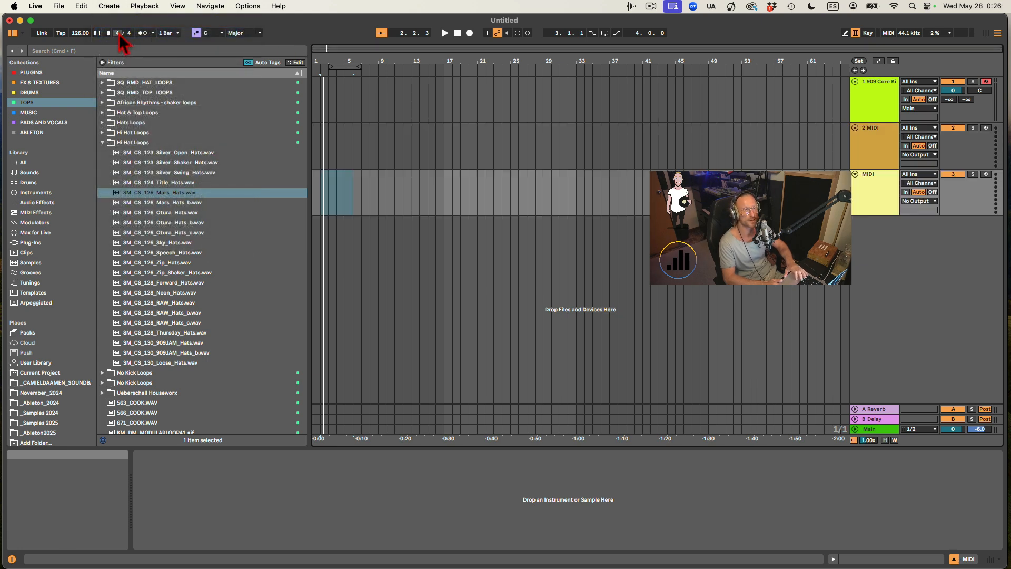
left_click(109, 7)
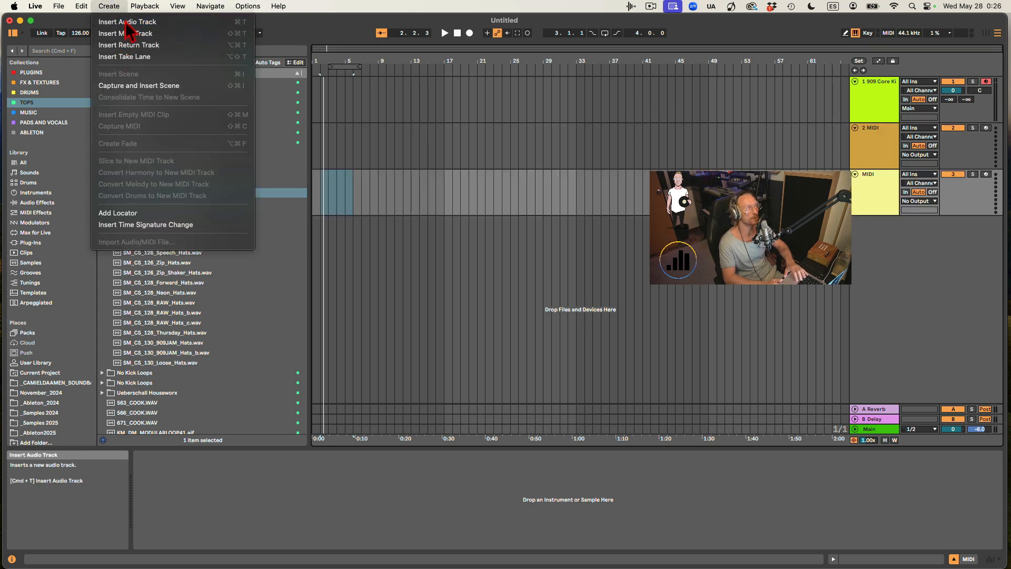
left_click(126, 21)
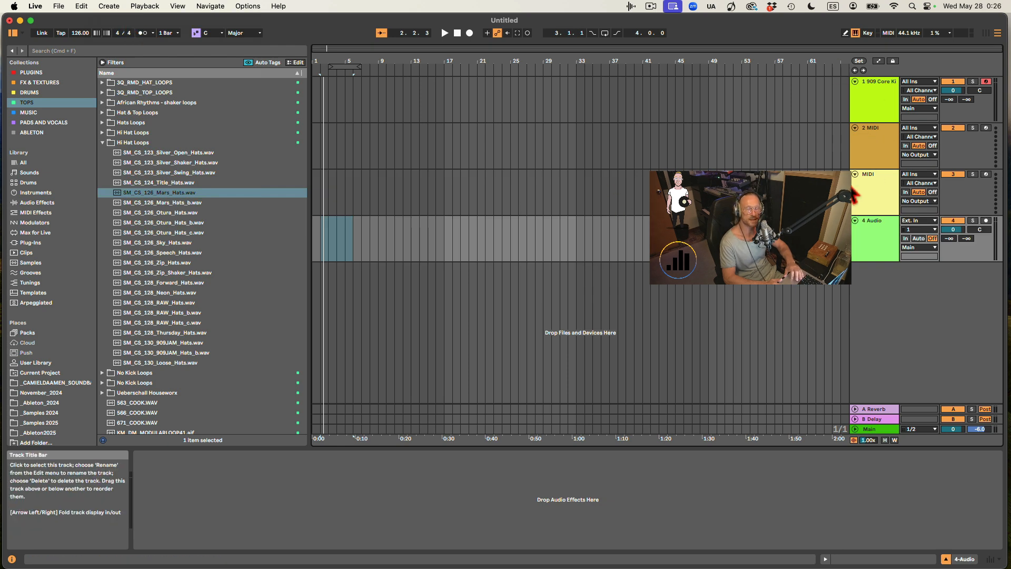
Select the 909 Core Kit track and lower its volume to -7.3 dB.
left_click(870, 111)
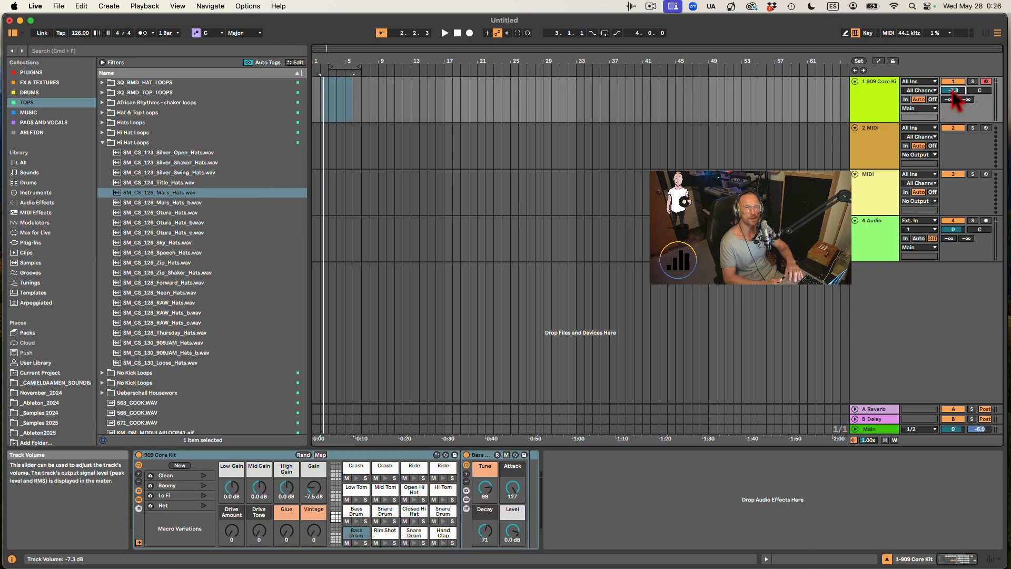
left_click(986, 82)
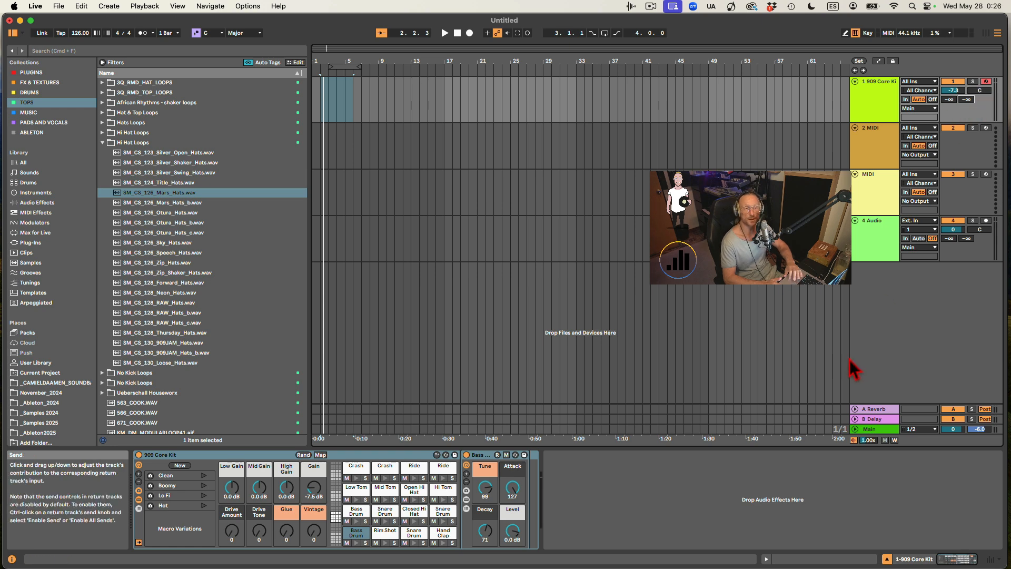
Select the B Delay, A Reverb and Main tracks in turn and set the main volume to -4.3 dB.
left_click(879, 419)
left_click(880, 410)
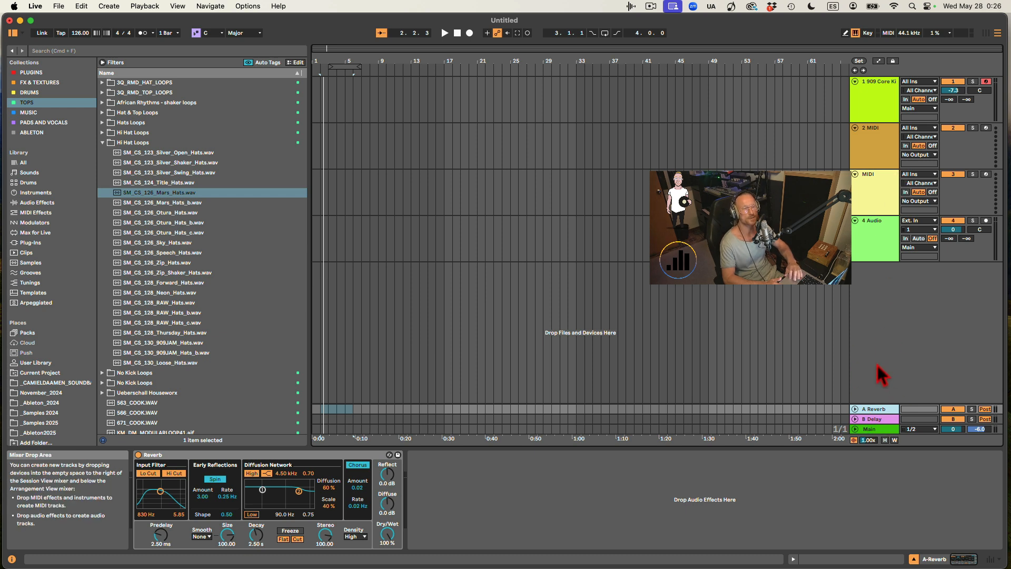
left_click(877, 429)
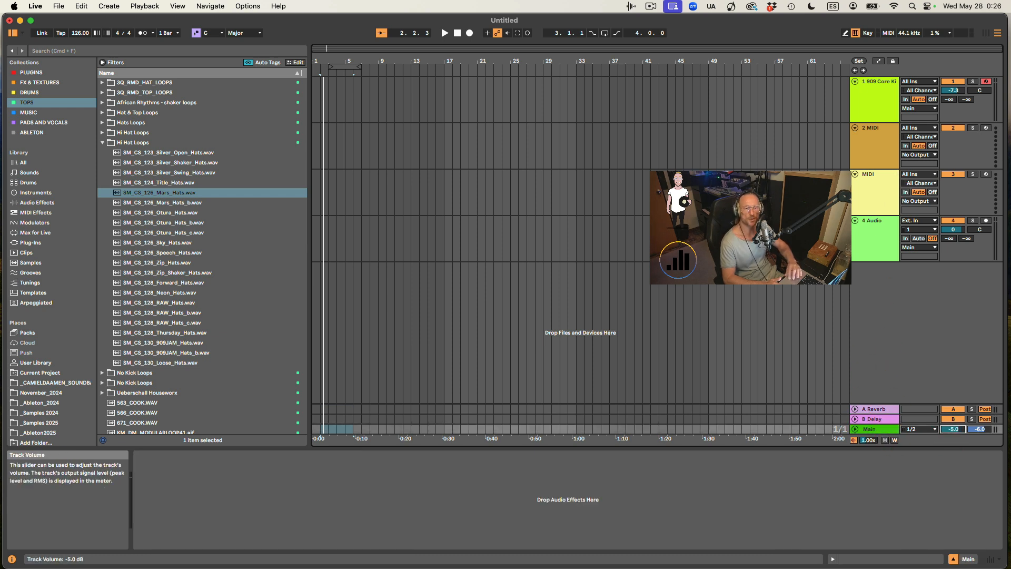
left_click_drag(952, 429, 952, 441)
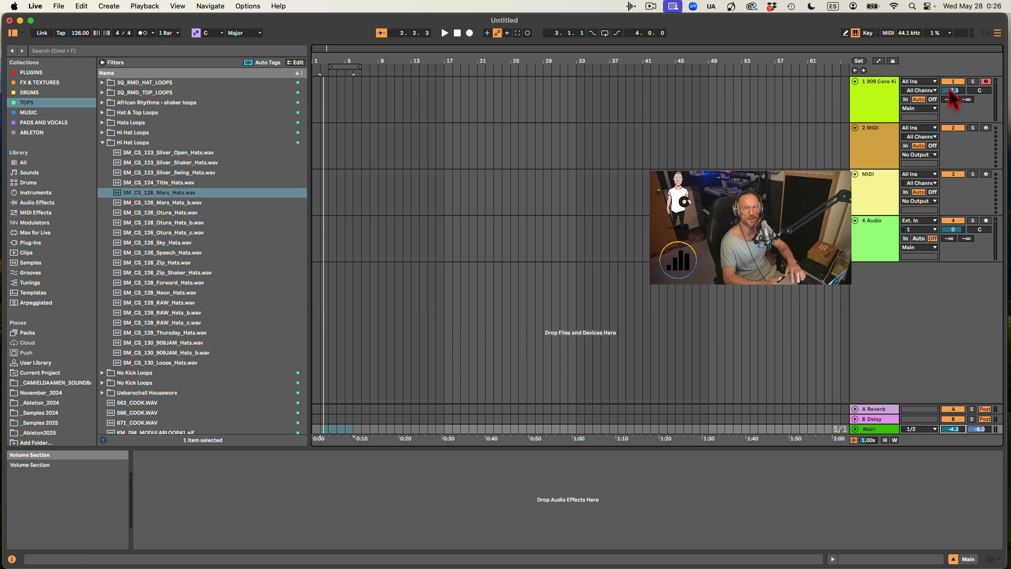
Lower the 909 Core Kit track's volume to -11.8 dB and select the kit and both MIDI tracks in turn.
left_click_drag(951, 90, 946, 91)
left_click(894, 106)
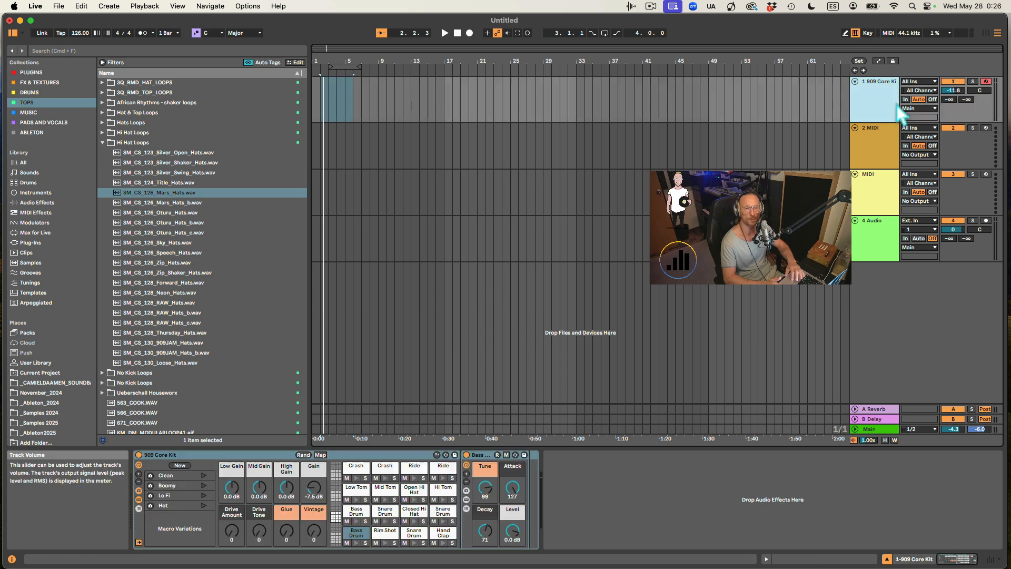
left_click(890, 141)
left_click(890, 193)
Reset the main track's volume to 0 dB and switch to Session View and back to Arrangement View.
left_click_drag(958, 429, 958, 506)
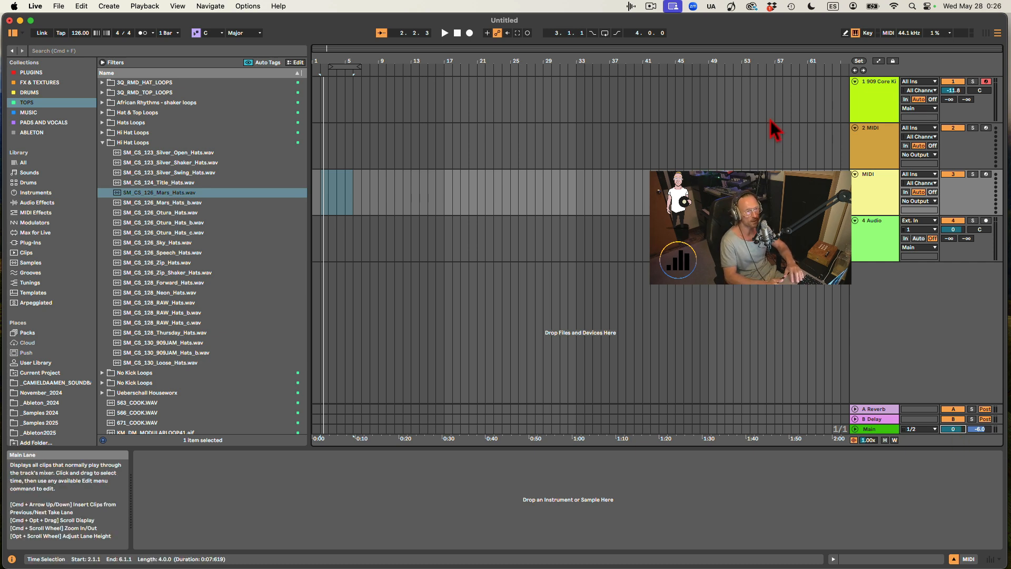
left_click(985, 32)
left_click(998, 33)
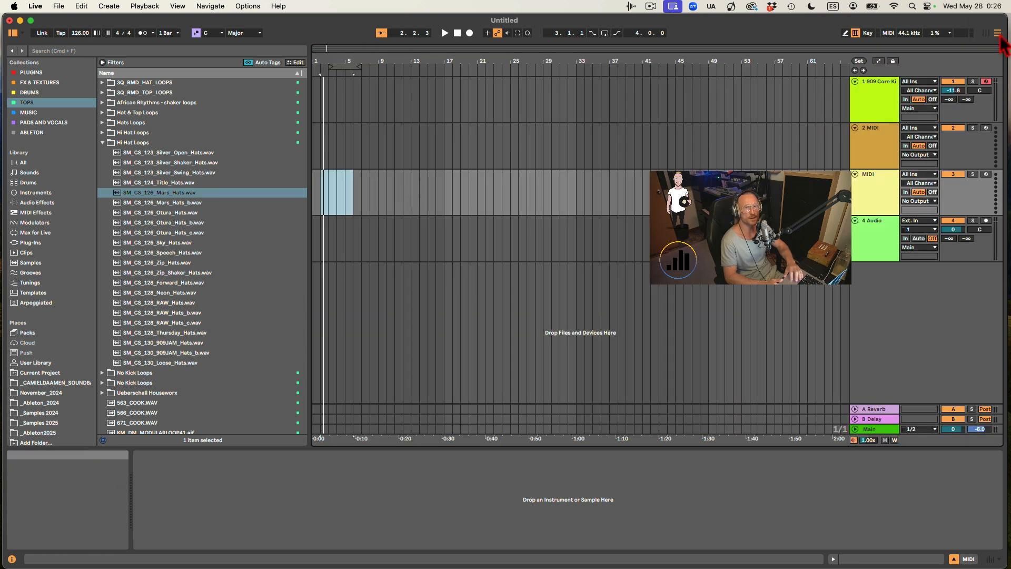
Show the mixer in Arrangement View, set the 909 Core Kit and 4 Audio volumes to -10.0 dB, and hide the mixer.
left_click(990, 560)
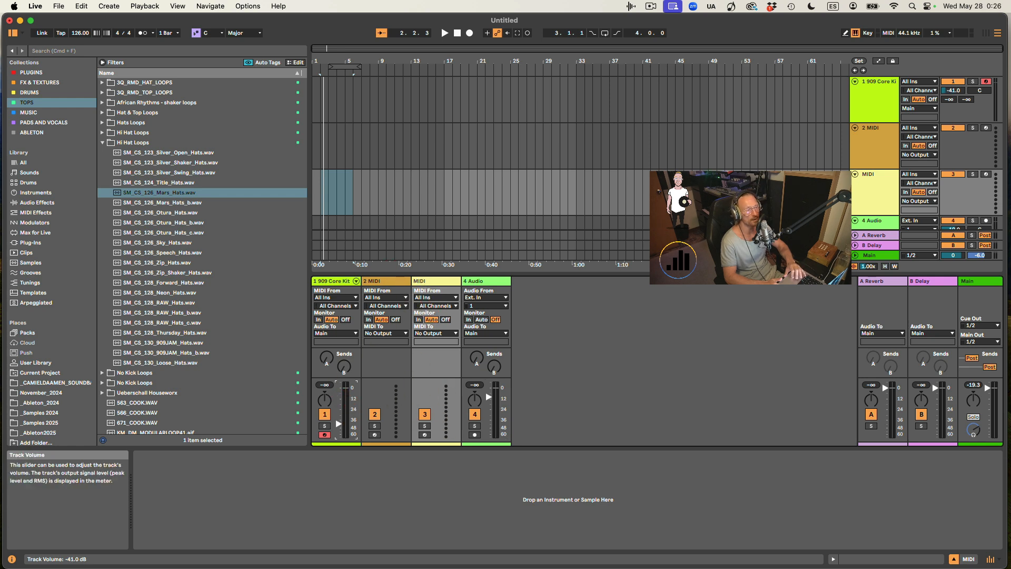
left_click_drag(339, 390, 339, 397)
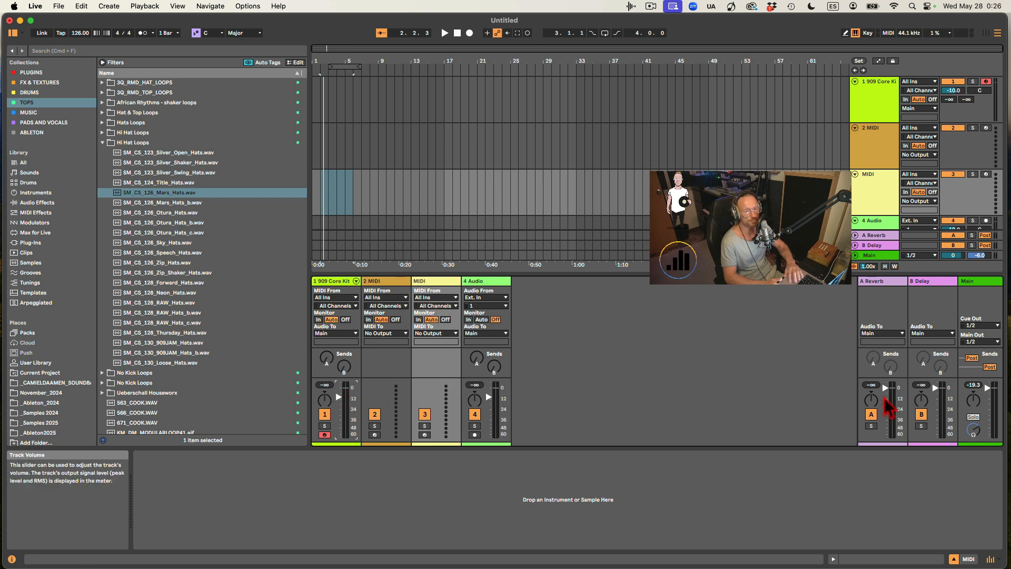
left_click(991, 558)
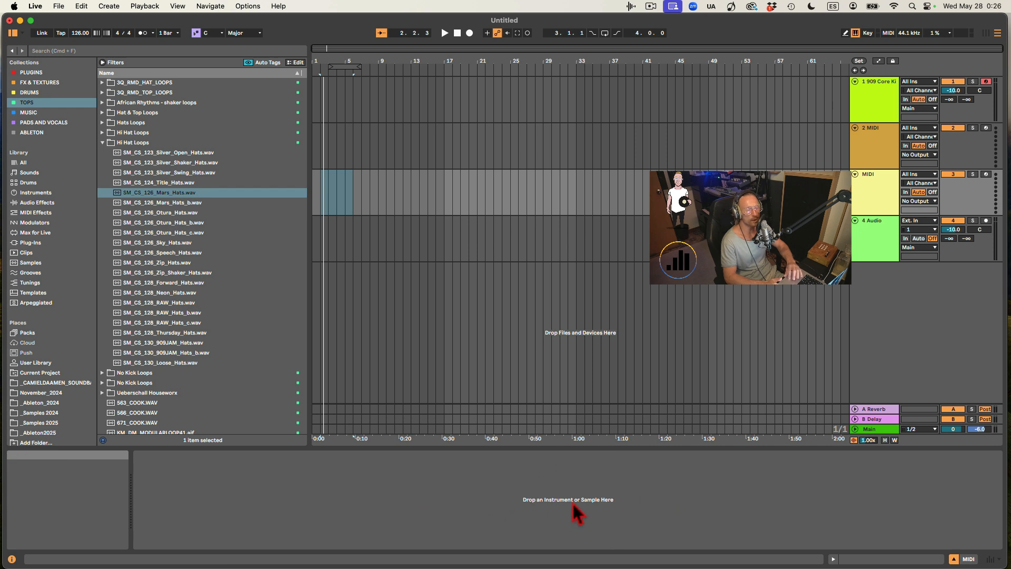
Insert an empty one-bar MIDI clip at bar 1 on the 909 Core Kit track.
left_click(886, 114)
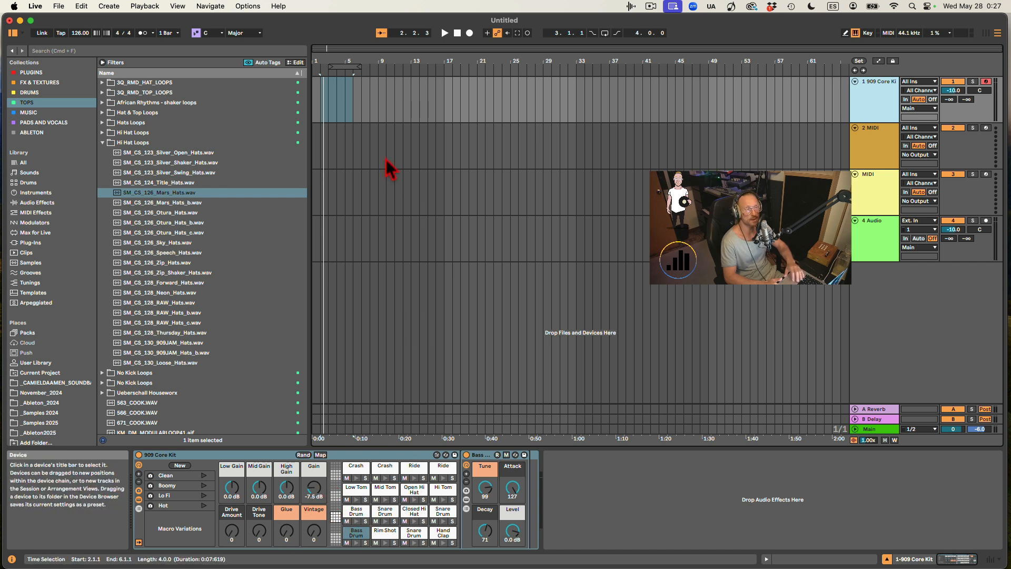
left_click(317, 87)
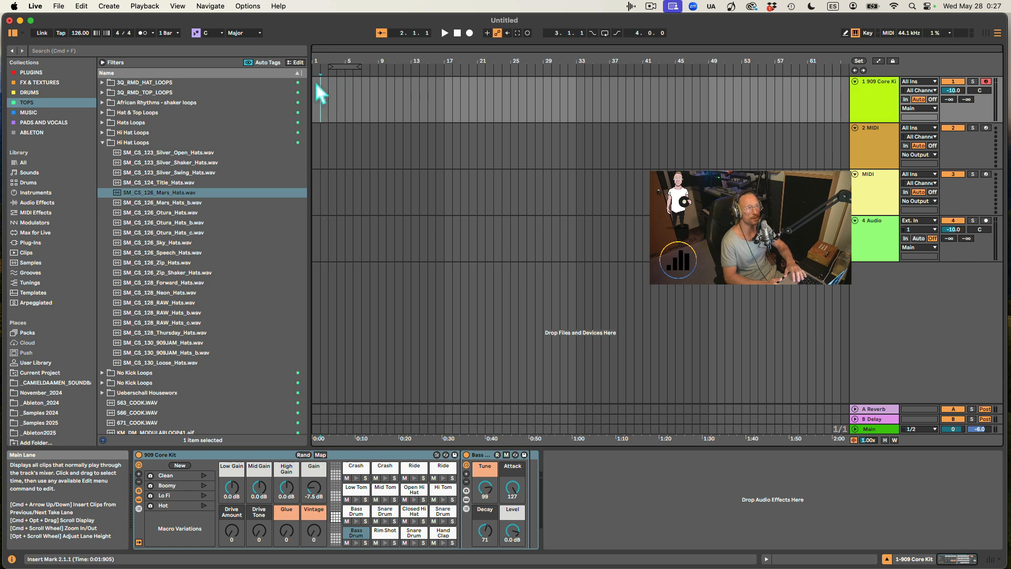
key("super+shift+m")
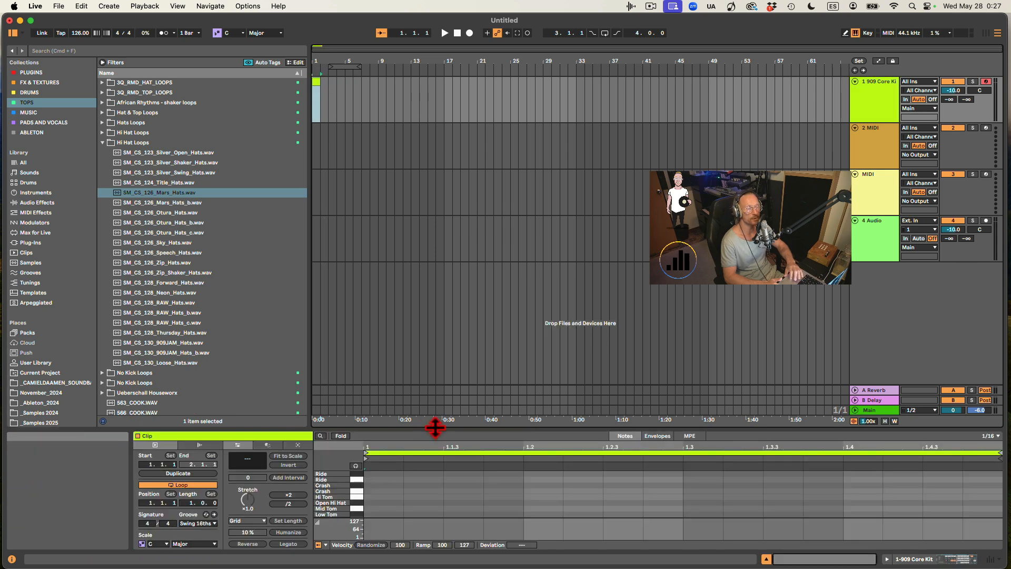
Make the clip view taller so more drum rows show, and widen the browser slightly.
left_click_drag(447, 426, 451, 372)
left_click_drag(306, 288, 335, 266)
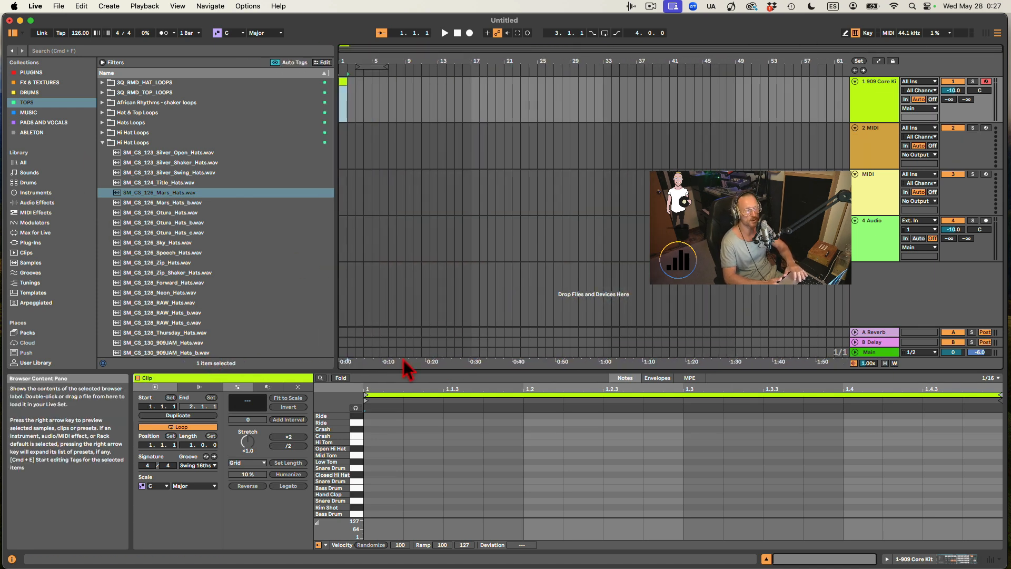
left_click_drag(529, 372, 530, 394)
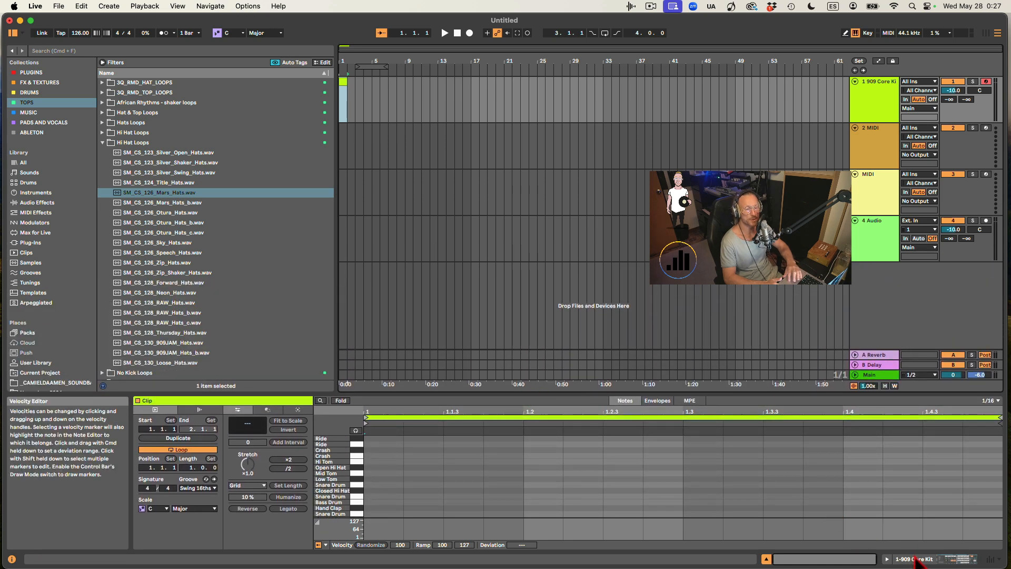
Switch between the kit's devices and its clip notes, and select the 909 Core Kit, 2 MIDI and 4 Audio tracks in turn.
left_click(920, 558)
left_click(864, 560)
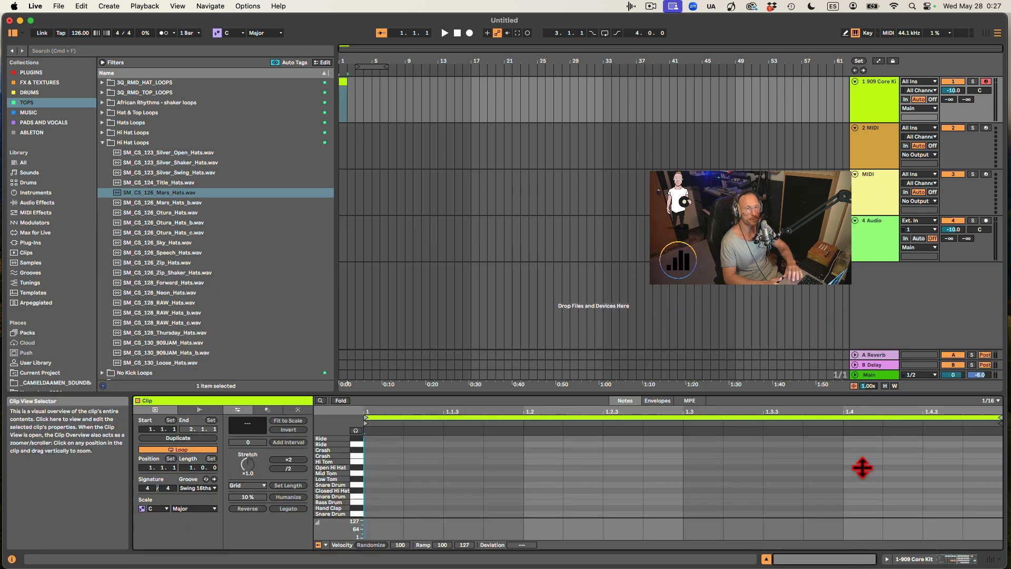
left_click(871, 100)
left_click(883, 148)
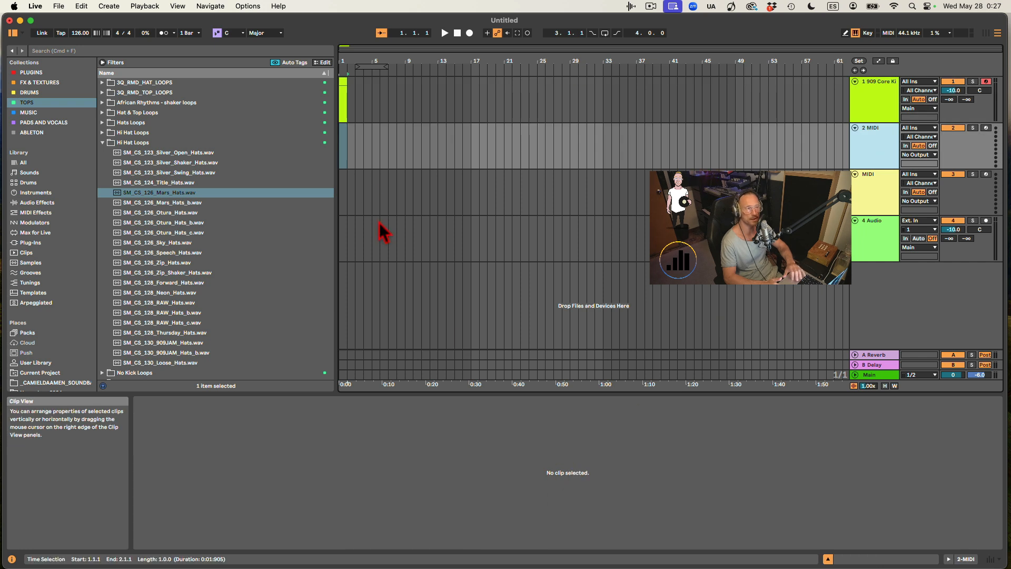
left_click(885, 243)
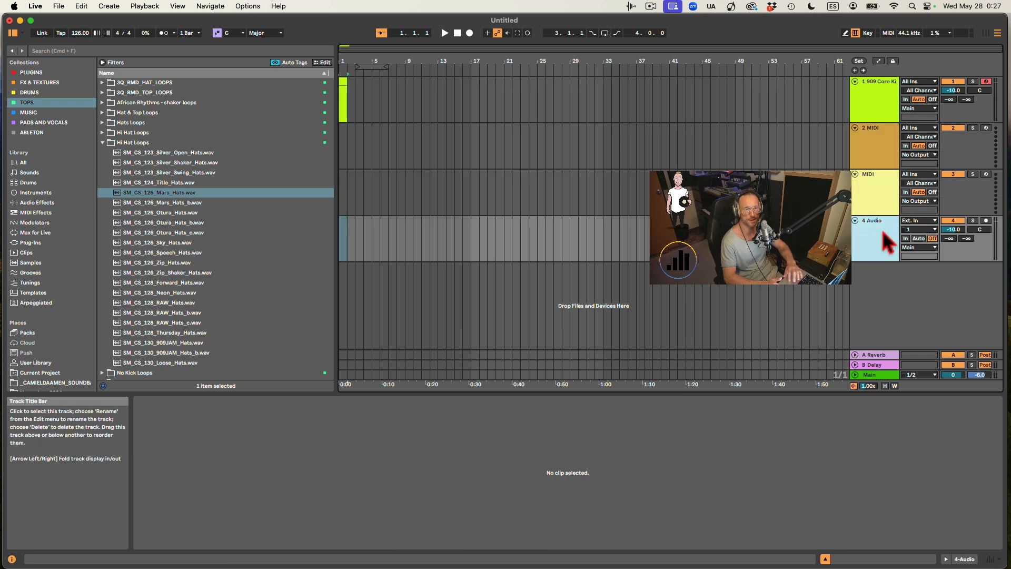
Select the 909 Core Kit track, show its devices and return to the clip's note editor.
left_click(883, 105)
left_click(929, 559)
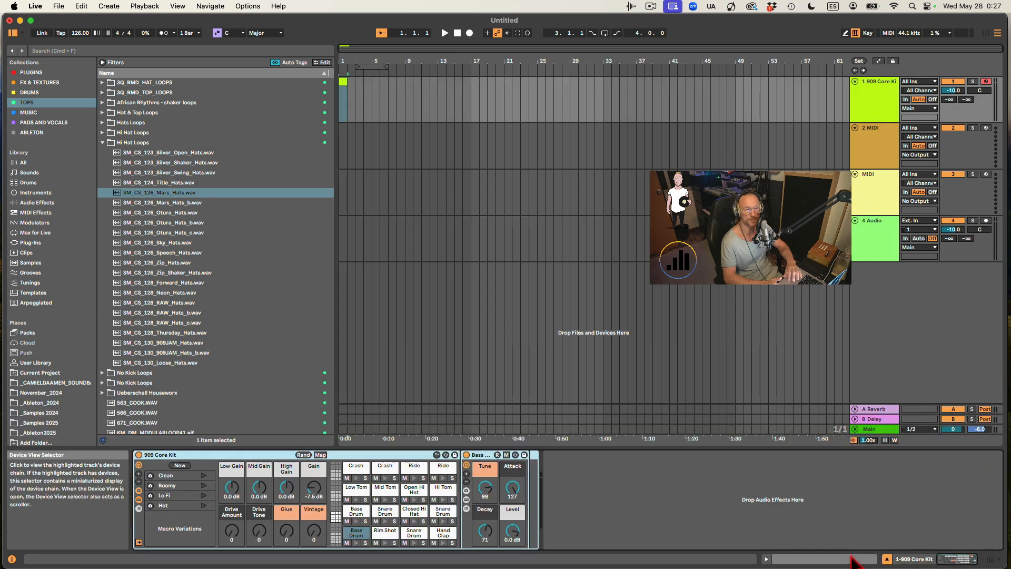
left_click(853, 559)
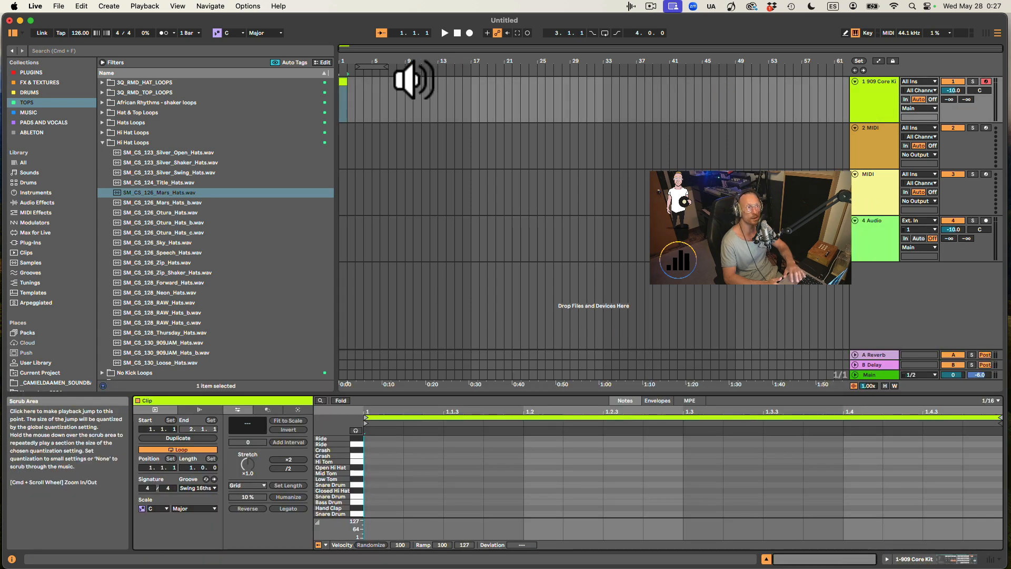
Select the bar 1 clip to view its notes, switch to the 909 Core Kit's devices, and reopen the clip's notes.
left_click(343, 83)
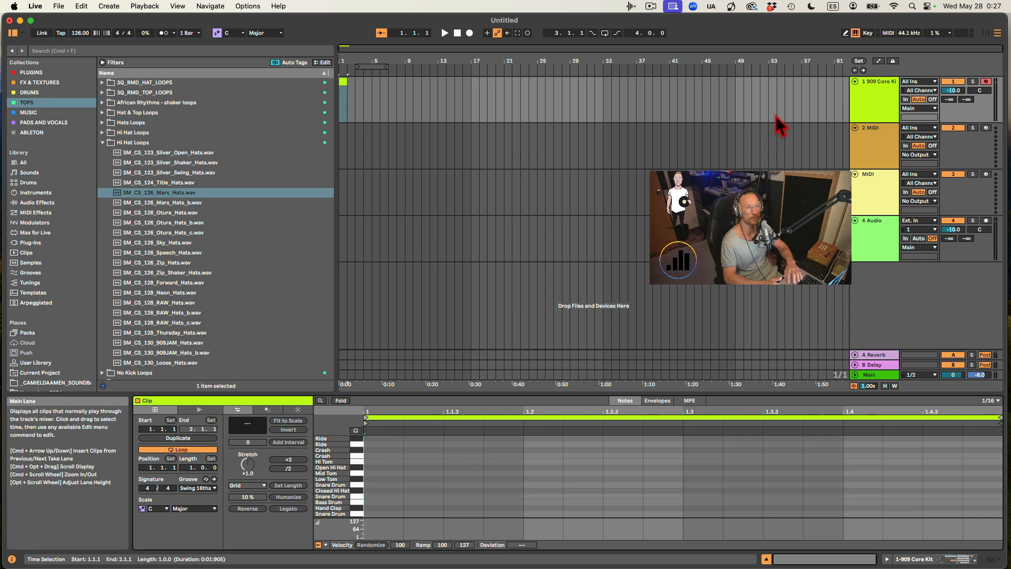
double_click(893, 108)
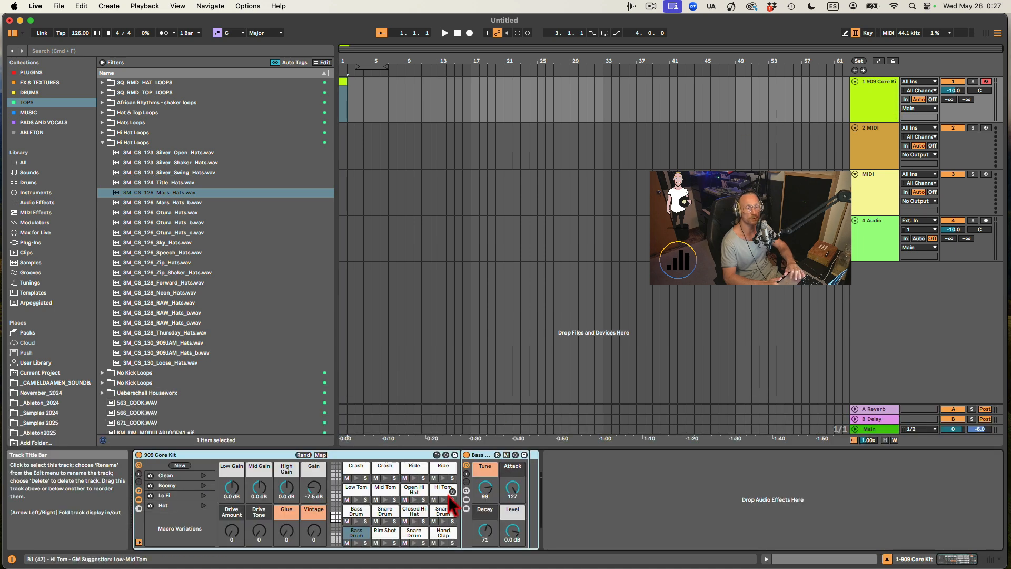
left_click(342, 83)
key("super+shift+m")
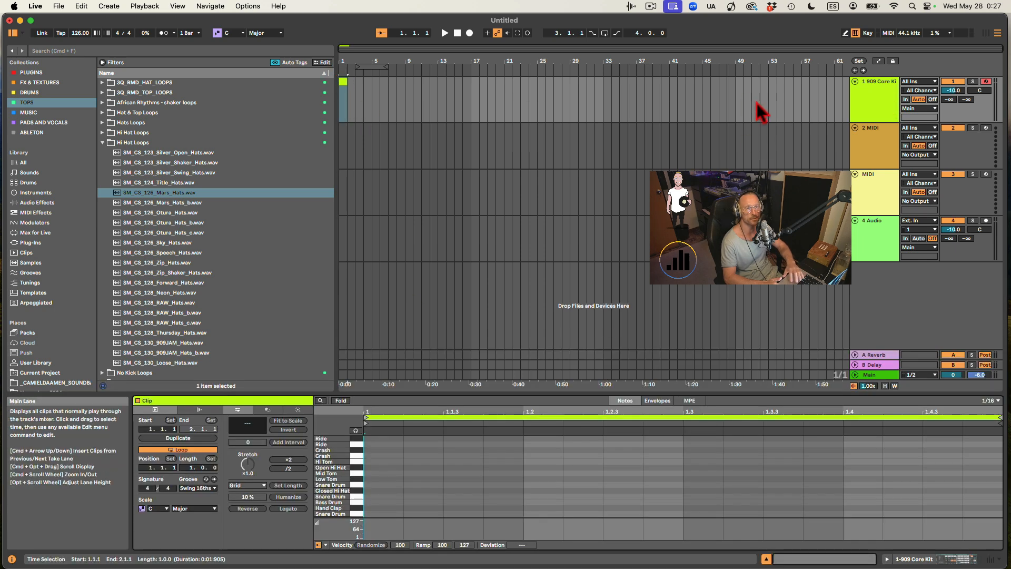
Switch between the 909 Core Kit's devices and the clip view, ending on the devices, and hide and reshow the device view.
left_click(883, 106)
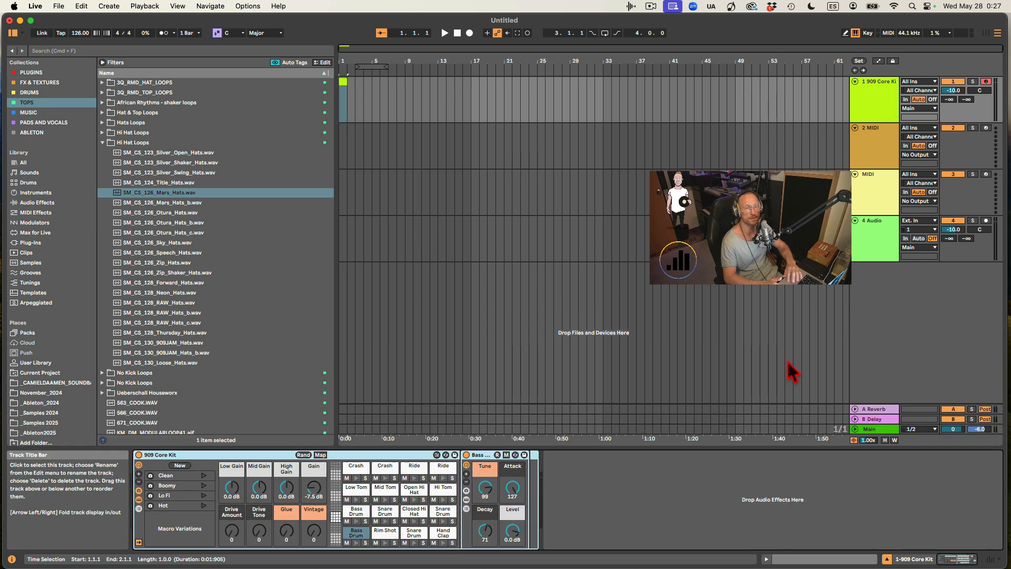
left_click(850, 560)
left_click(921, 559)
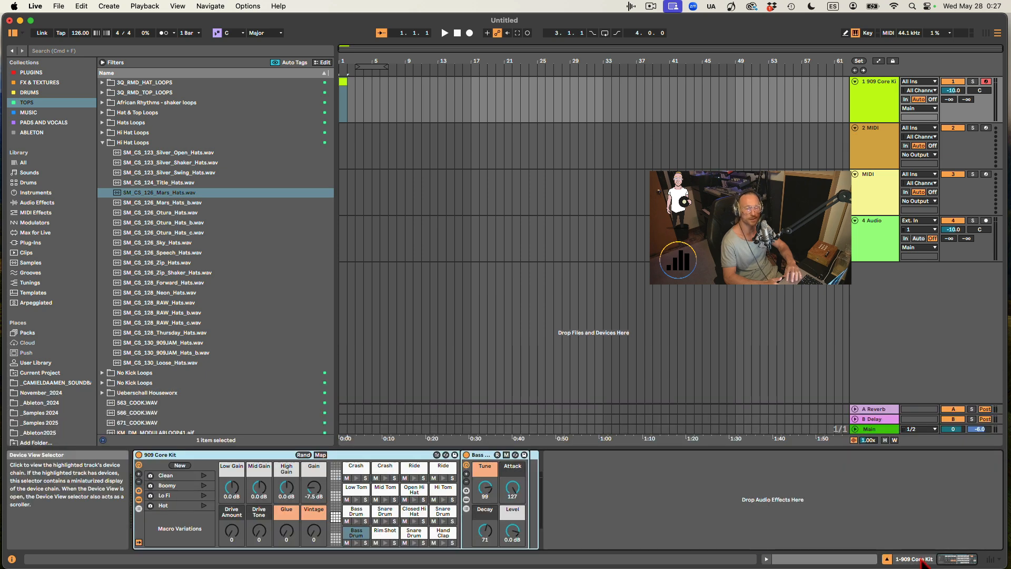
left_click(888, 559)
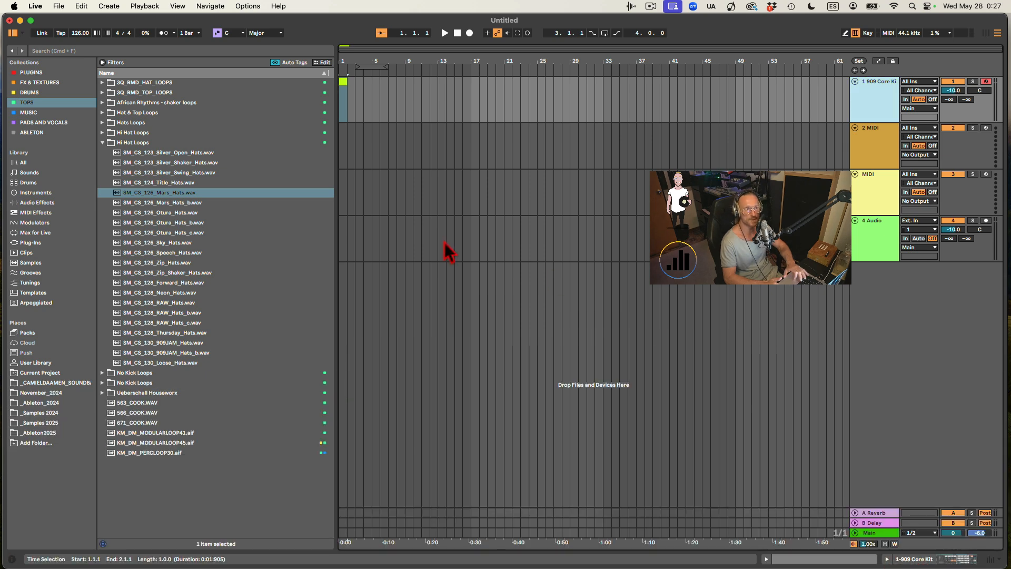
left_click(887, 559)
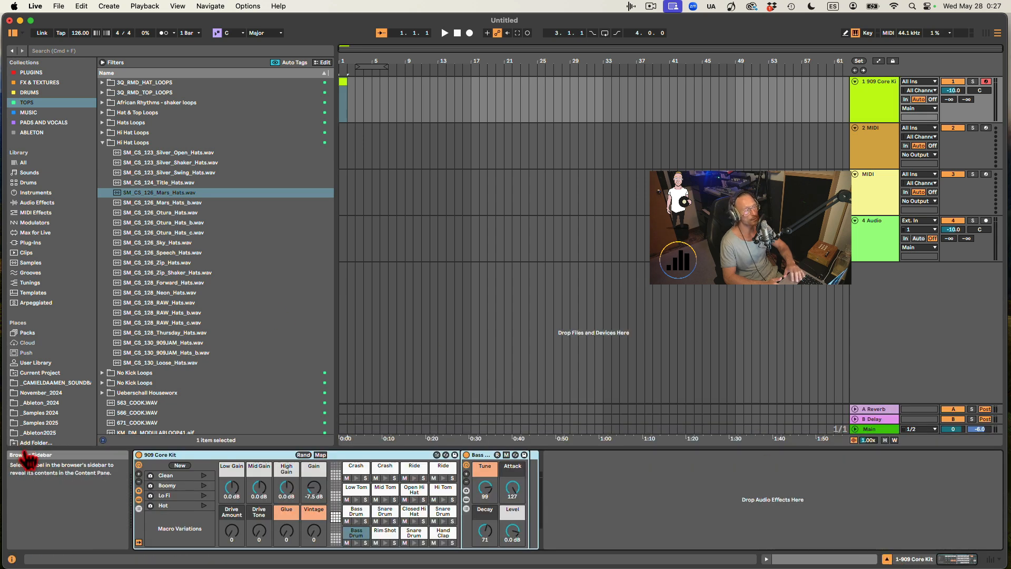
Hide and reshow the info view, and set the 909 Core Kit's Low Gain macro to -0.3 dB.
left_click(12, 559)
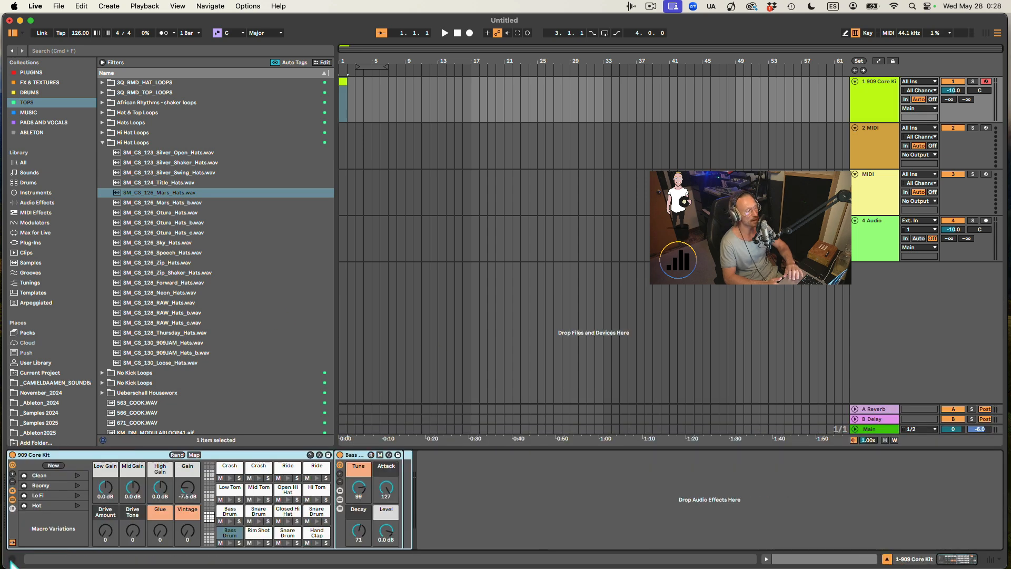
left_click(11, 559)
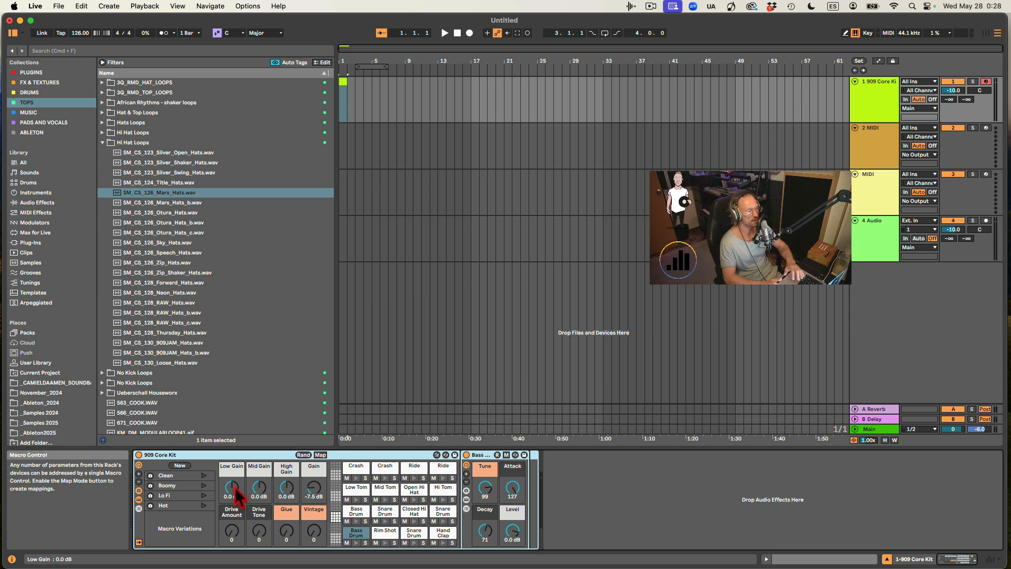
left_click_drag(235, 487, 235, 490)
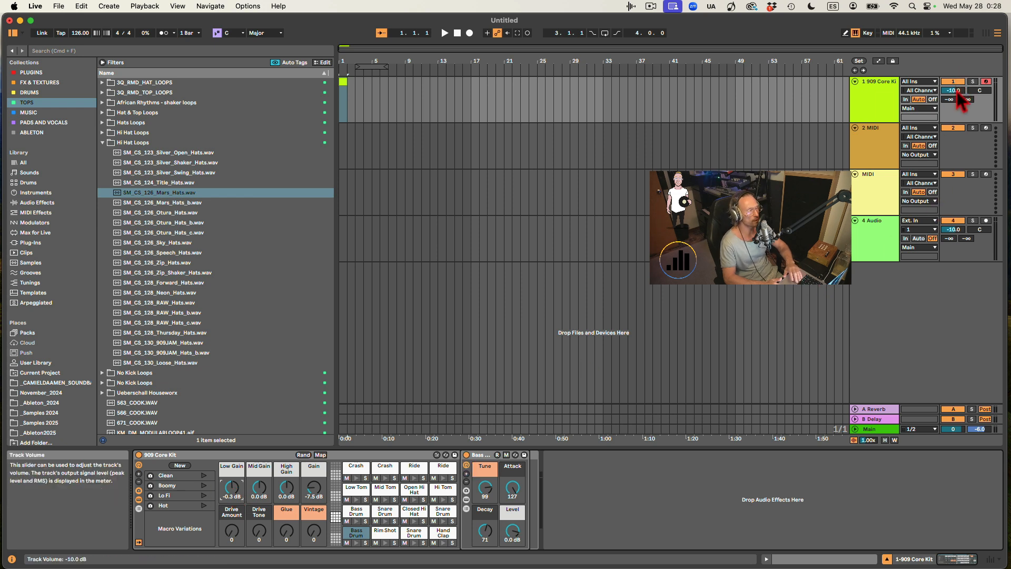
Select the 4 Audio track, then hide and reshow the browser and widen it slightly.
left_click(954, 222)
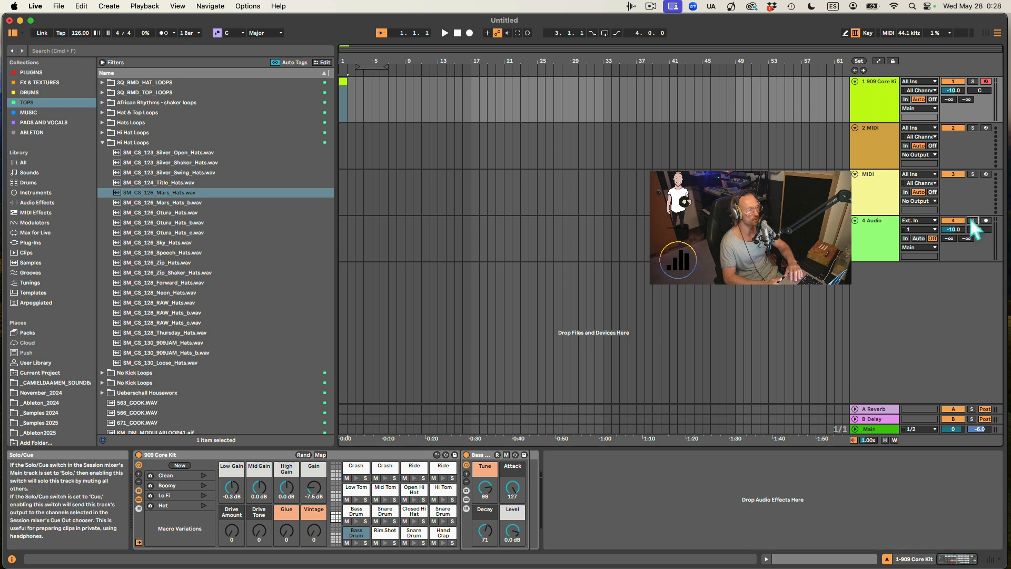
left_click(971, 223)
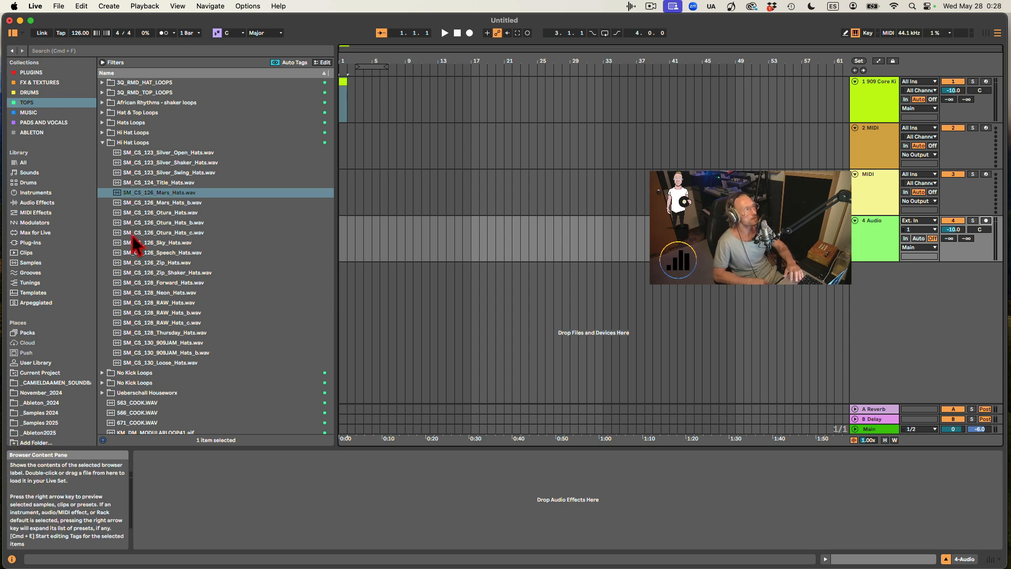
left_click(13, 33)
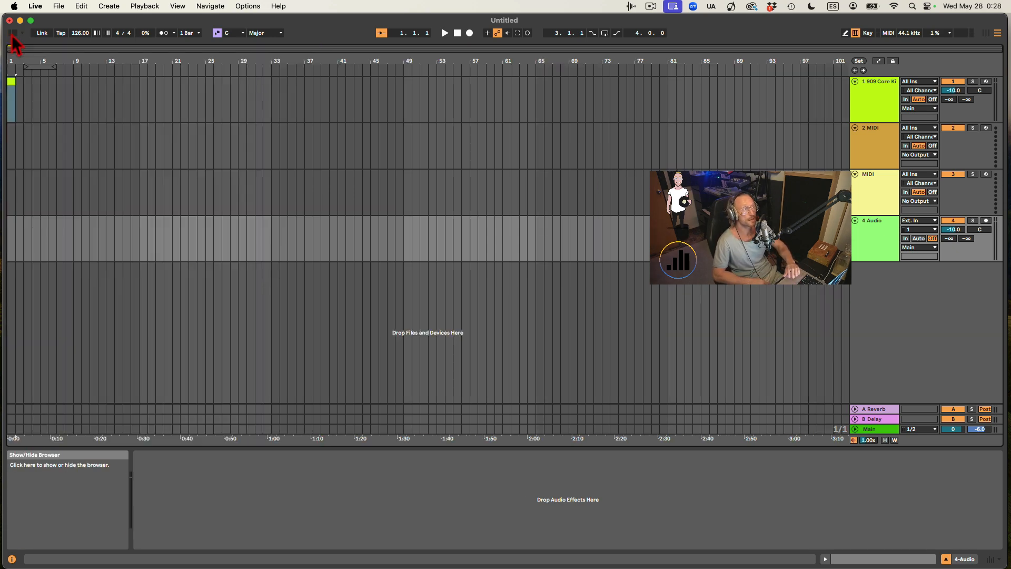
left_click(13, 34)
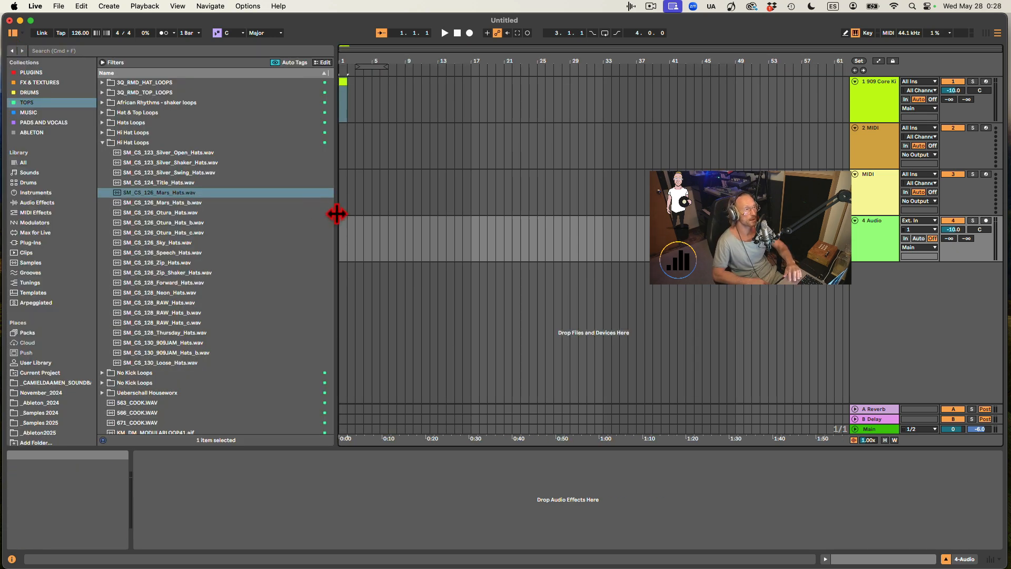
left_click_drag(334, 214, 354, 214)
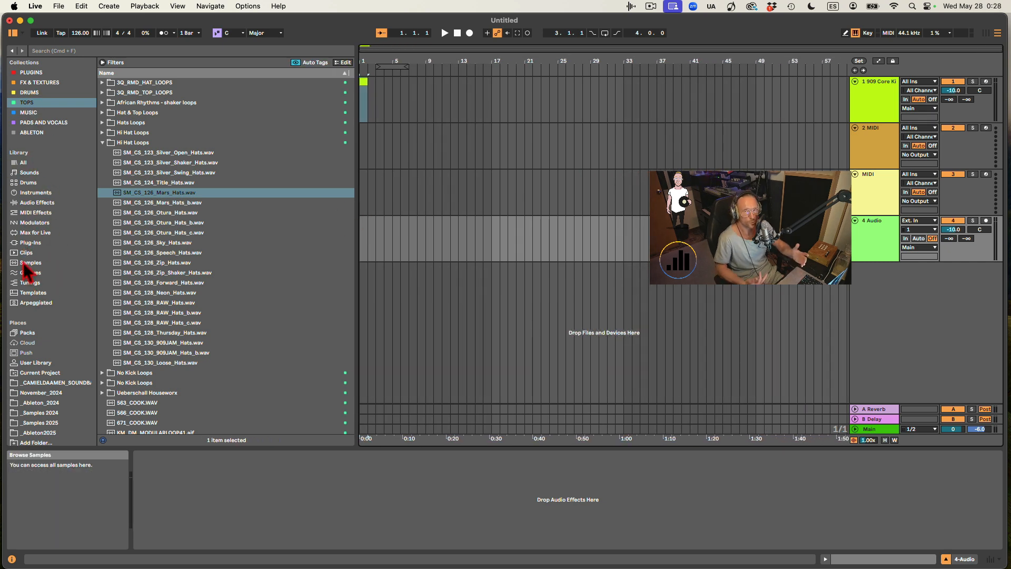
Browse the library's Sounds, Drums, Instruments, Audio Effects, MIDI Effects, Plug-Ins and Samples categories, ending on Sounds.
left_click(30, 174)
left_click(32, 183)
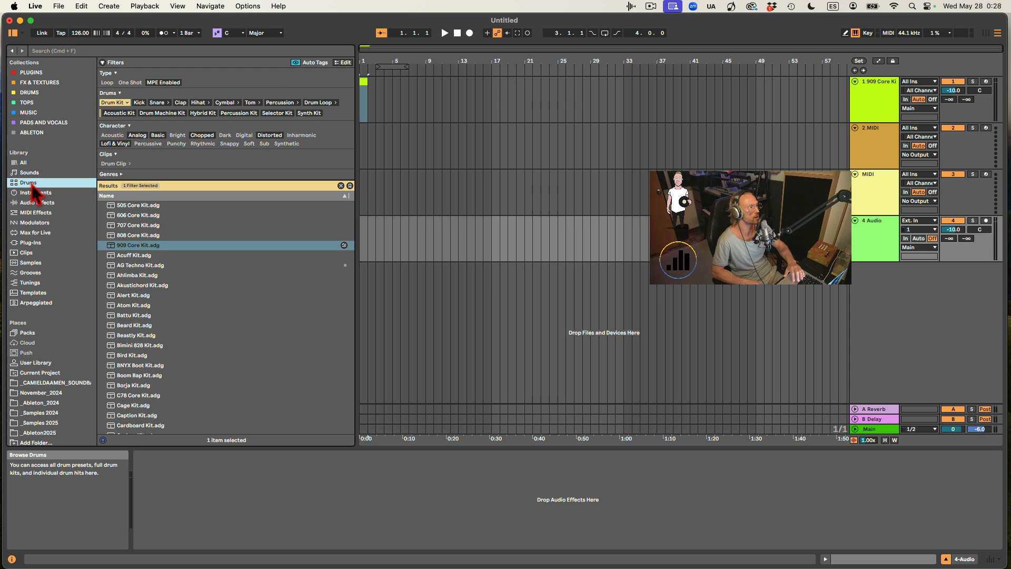
left_click(34, 192)
left_click(37, 203)
left_click(36, 213)
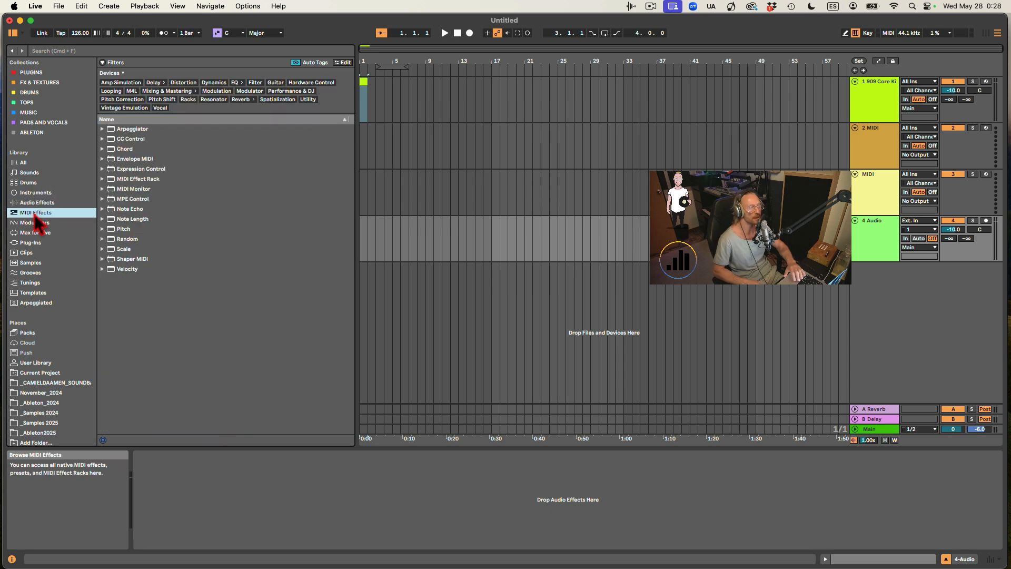
left_click(31, 242)
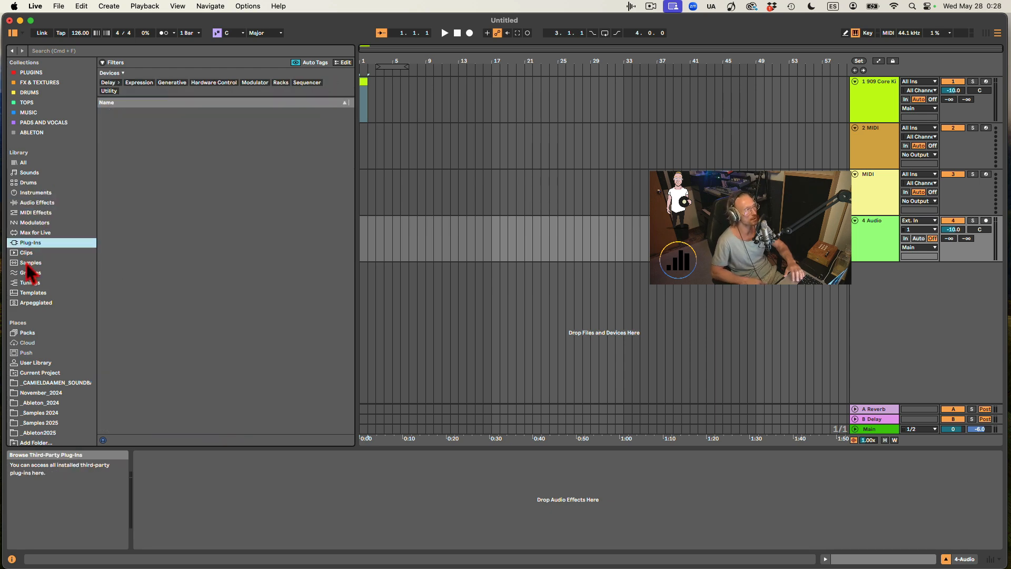
left_click(31, 262)
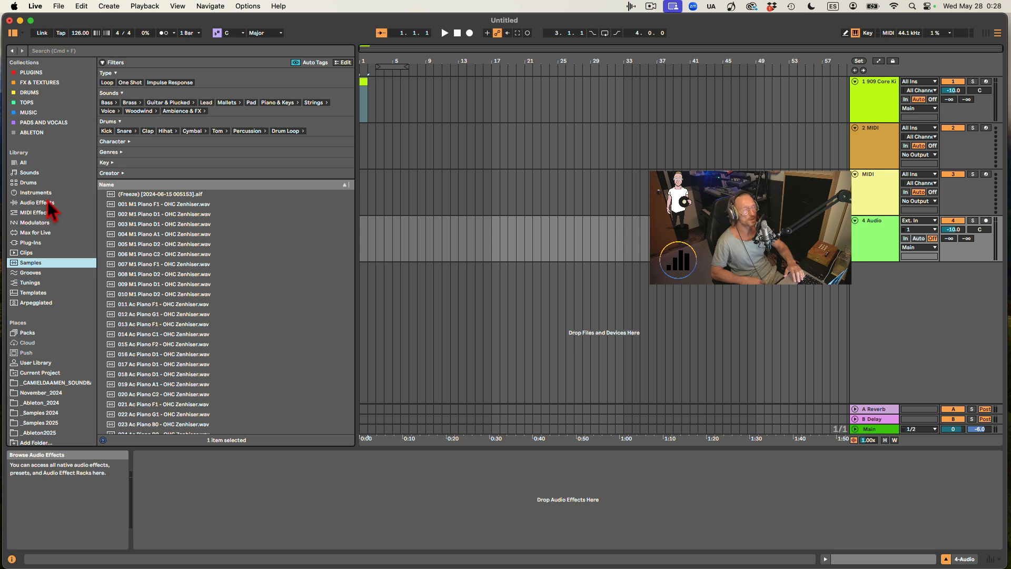
left_click(28, 182)
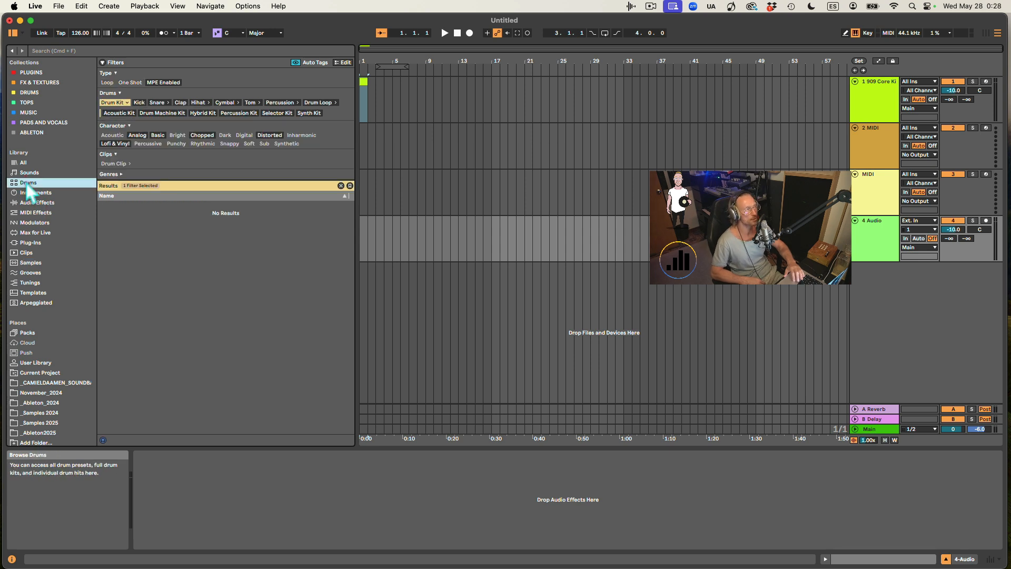
left_click(29, 172)
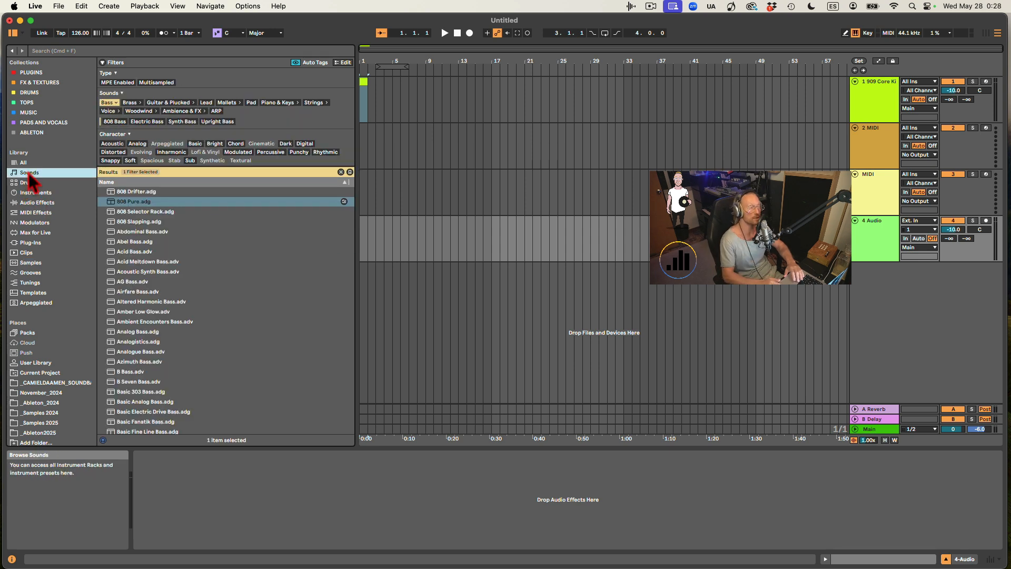
Select the 2 MIDI track and list the Drums library content filtered by Drum Kit.
left_click(872, 117)
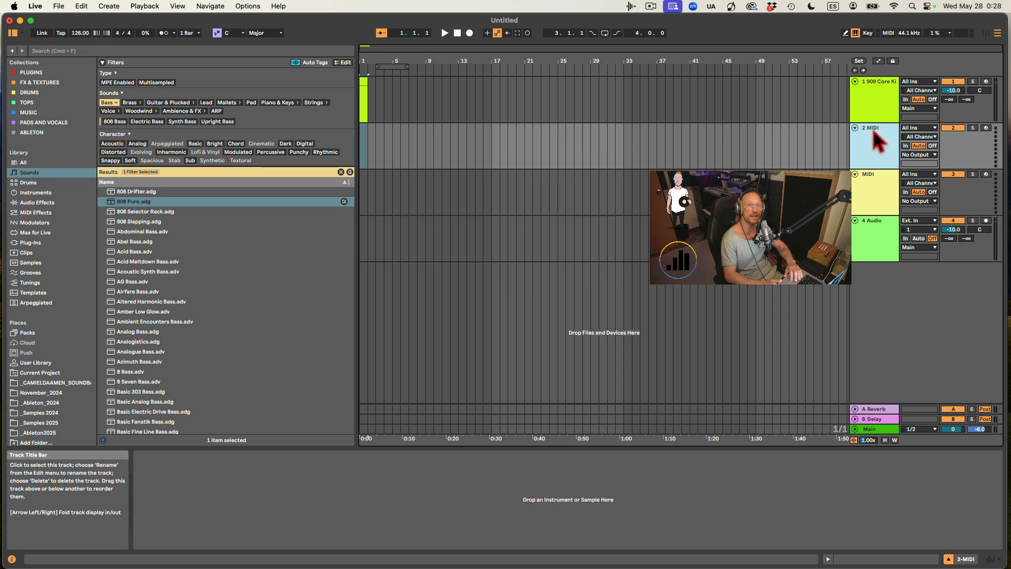
left_click(875, 129)
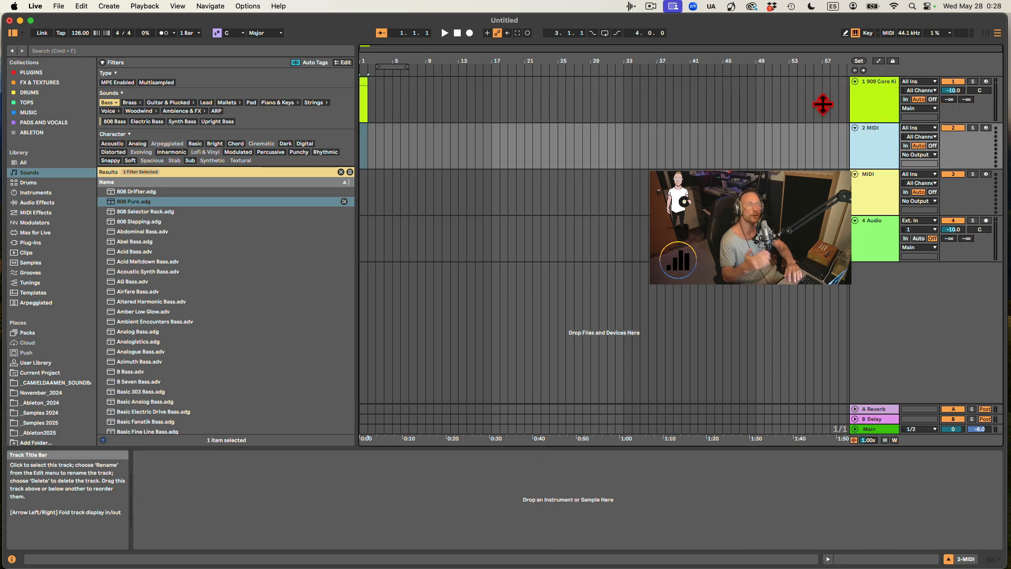
left_click(27, 263)
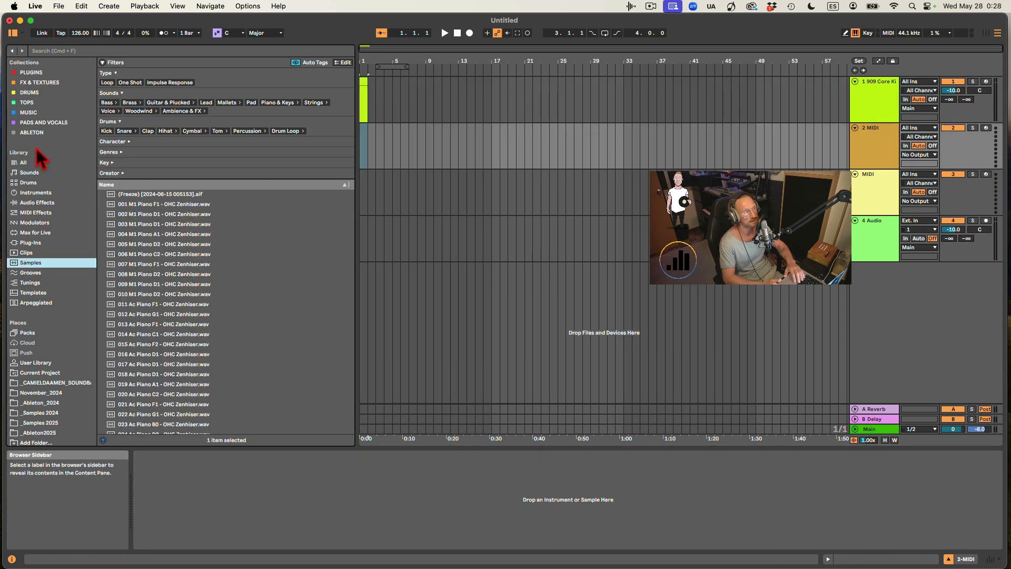
left_click(28, 183)
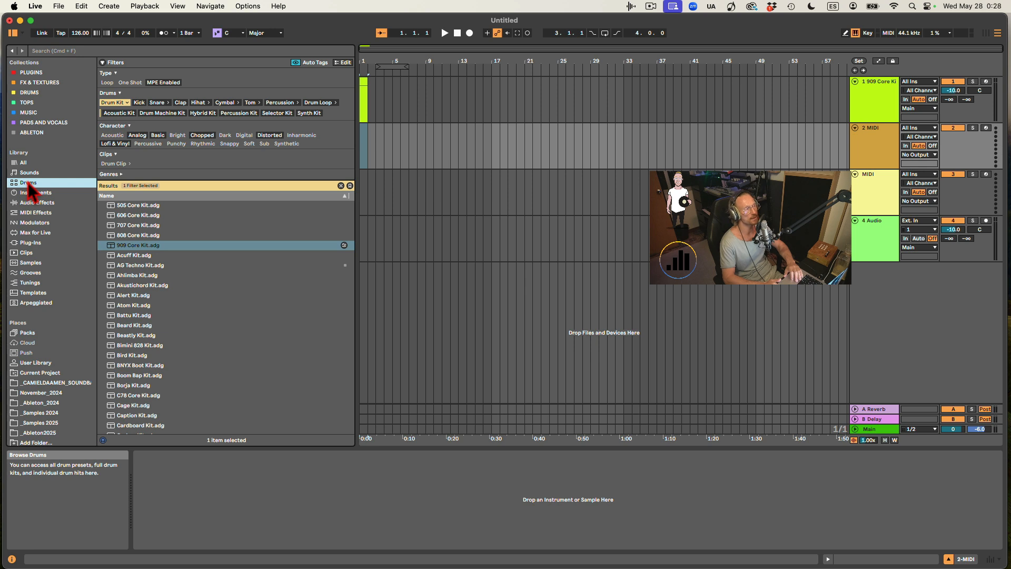
left_click(111, 103)
left_click(112, 104)
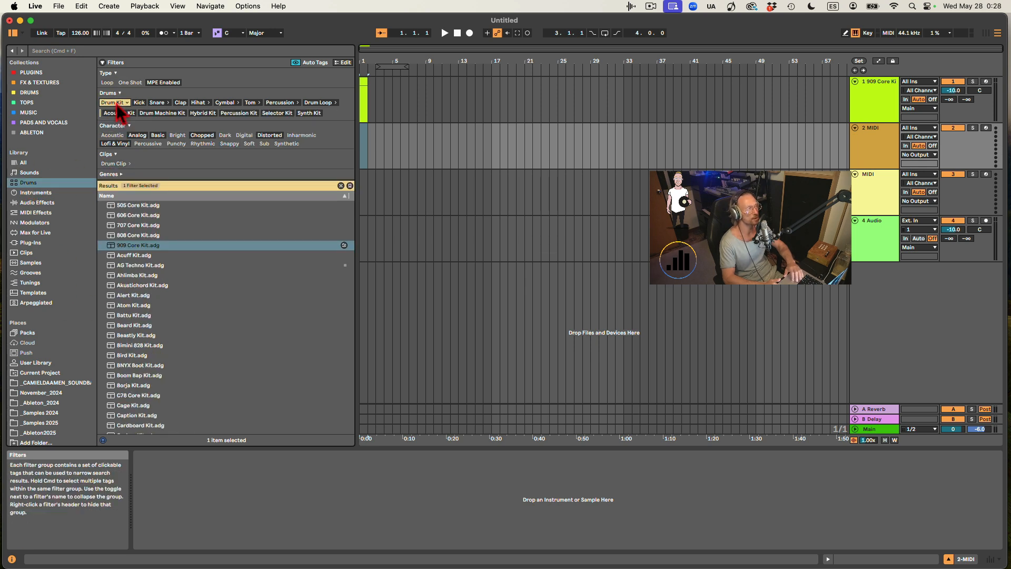
Preview the Acuff Kit and Akustichord Kit, and load the Akustichord Kit onto the 2 MIDI track.
left_click(124, 256)
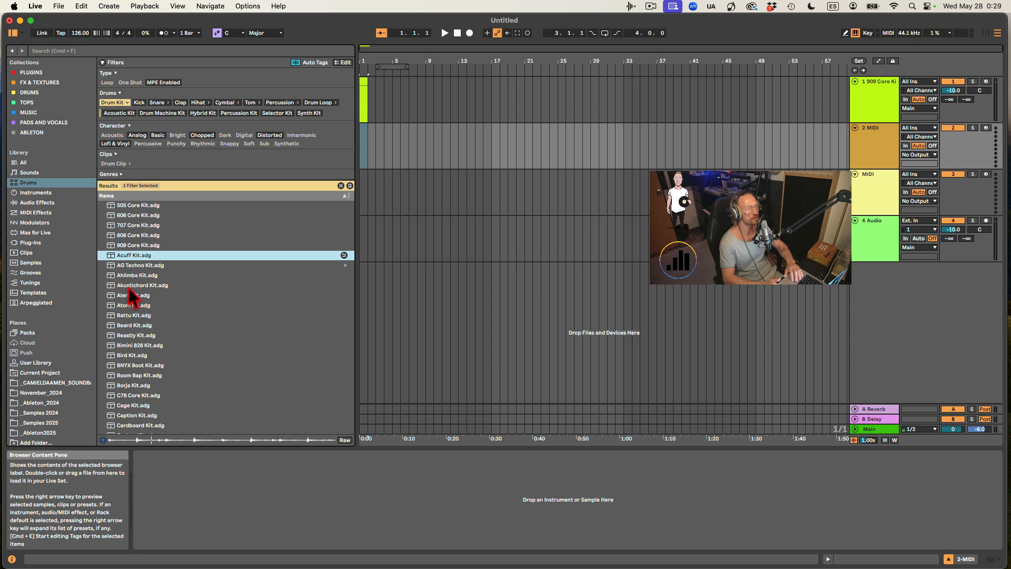
left_click(132, 285)
key("space")
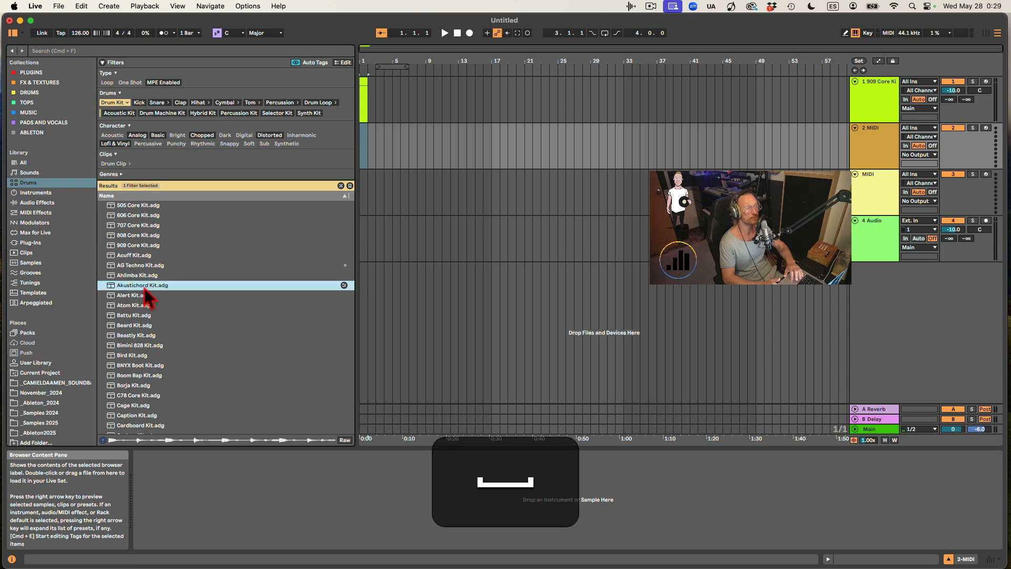
left_click_drag(128, 288, 372, 149)
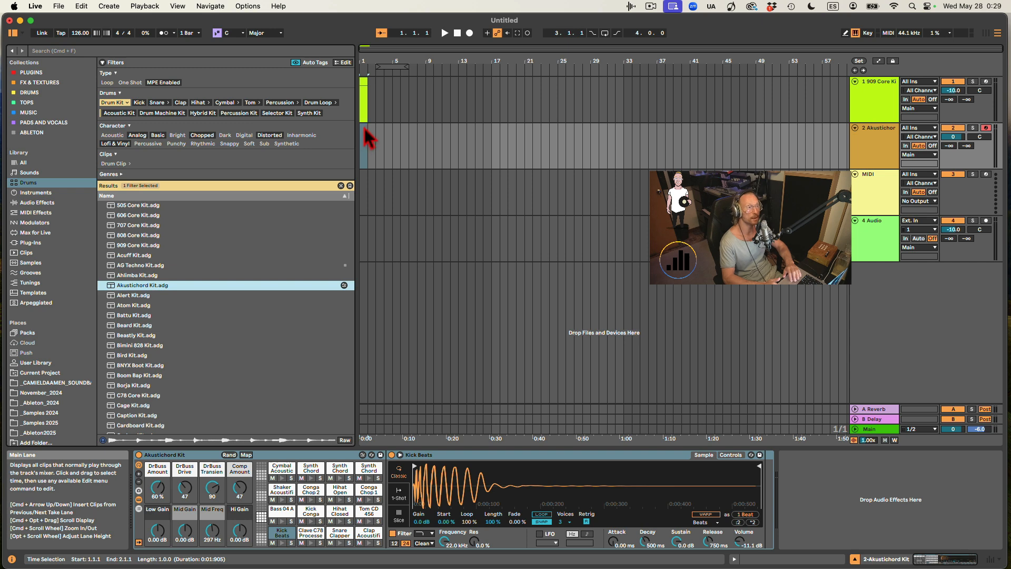
Create a one-bar MIDI clip at bar 1 on the Akustichord track and enlarge its note editor.
double_click(368, 140)
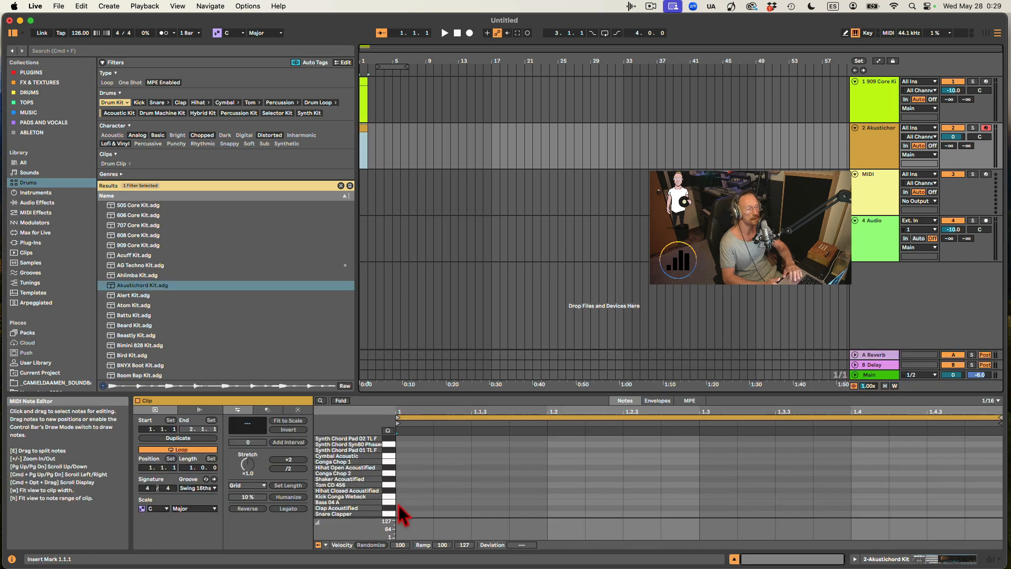
left_click_drag(388, 392, 391, 283)
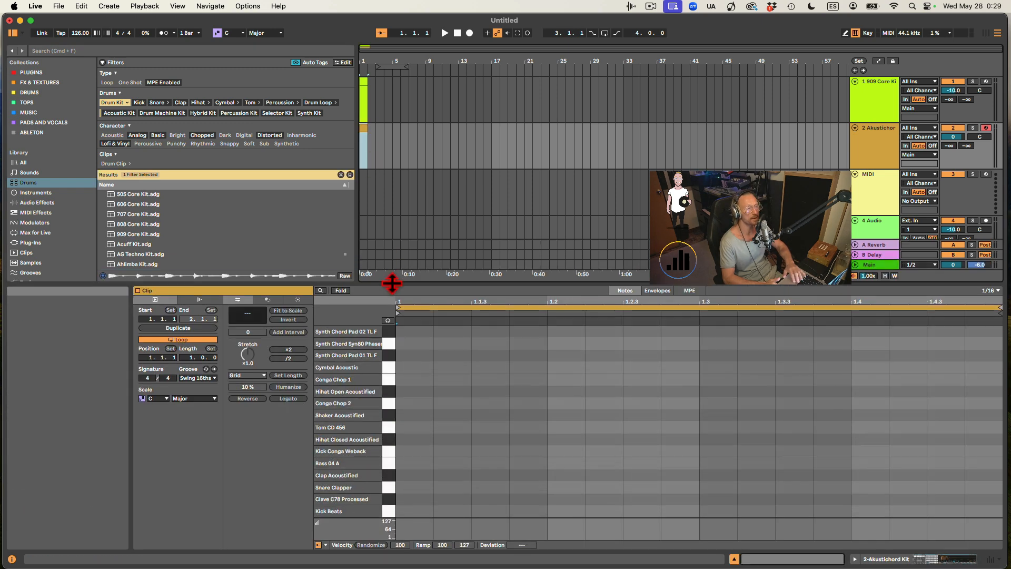
Audition the kit's sounds from the piano keys with note preview on and off, leaving the preview enabled.
left_click(388, 320)
left_click(390, 452)
left_click(388, 466)
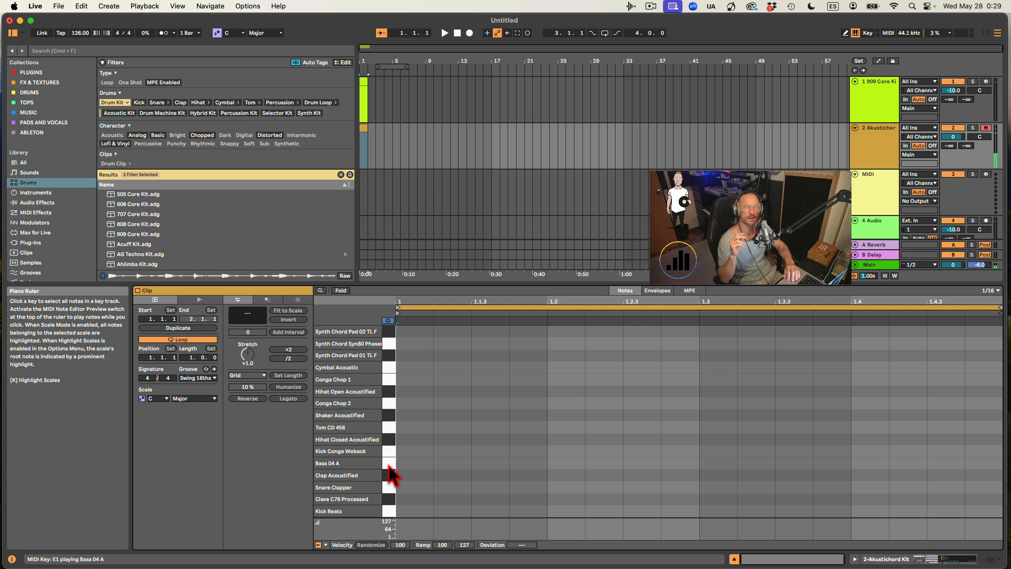
left_click(388, 320)
left_click(391, 439)
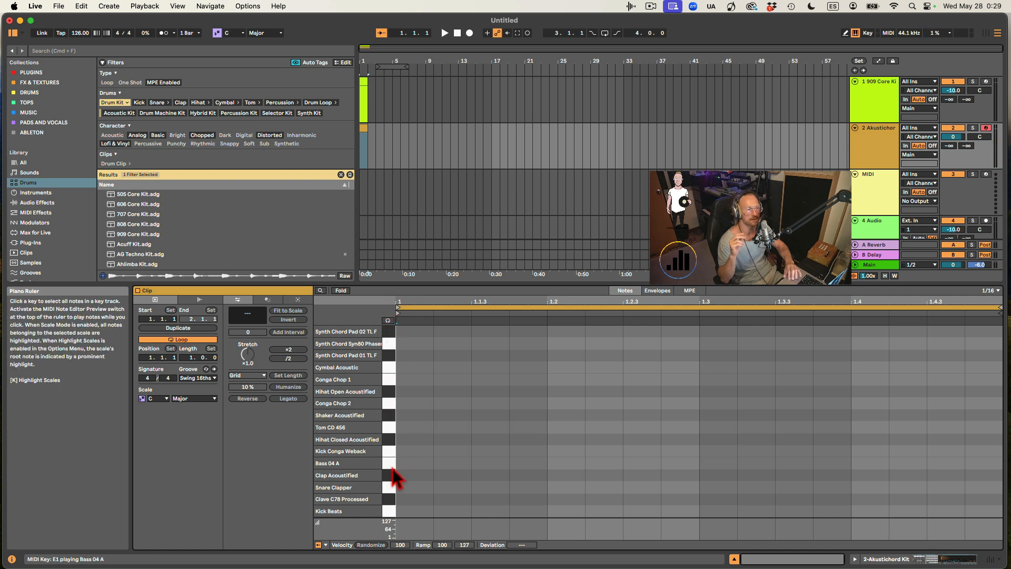
left_click(392, 486)
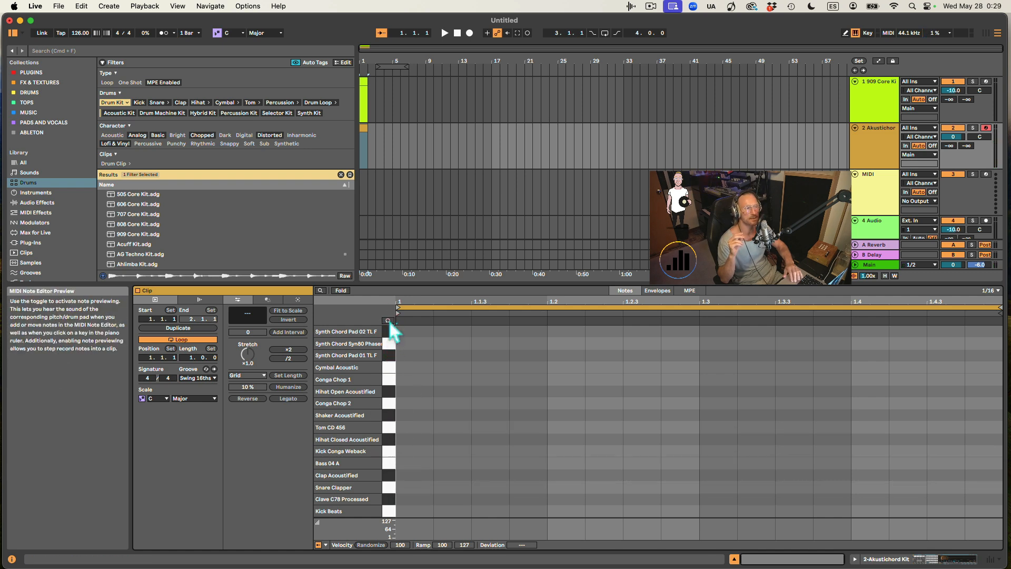
left_click(388, 320)
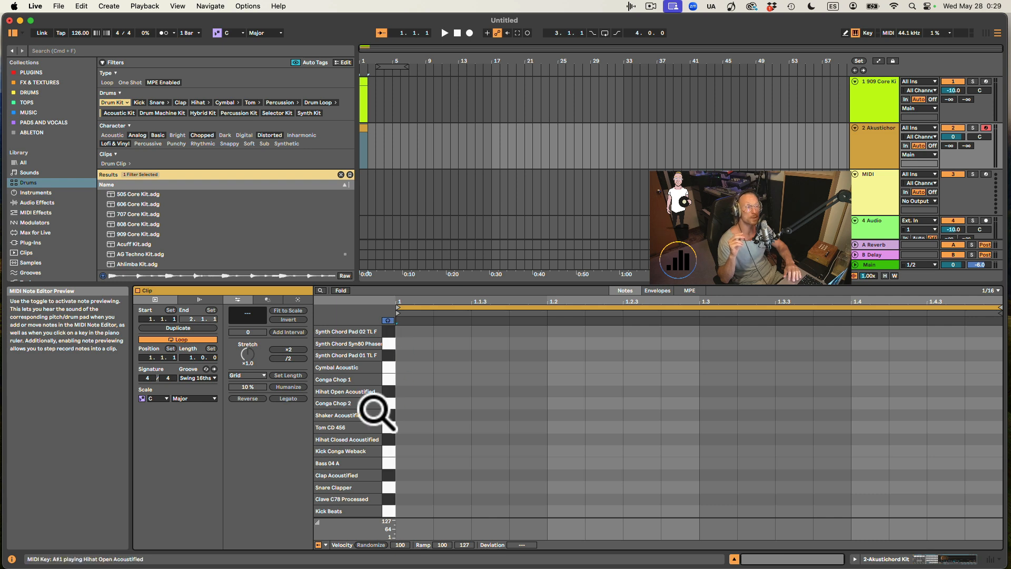
Select the Akustichord clip and add Kick Beats notes at 1.1, 1.2, 1.3 and 1.4.
left_click(870, 134)
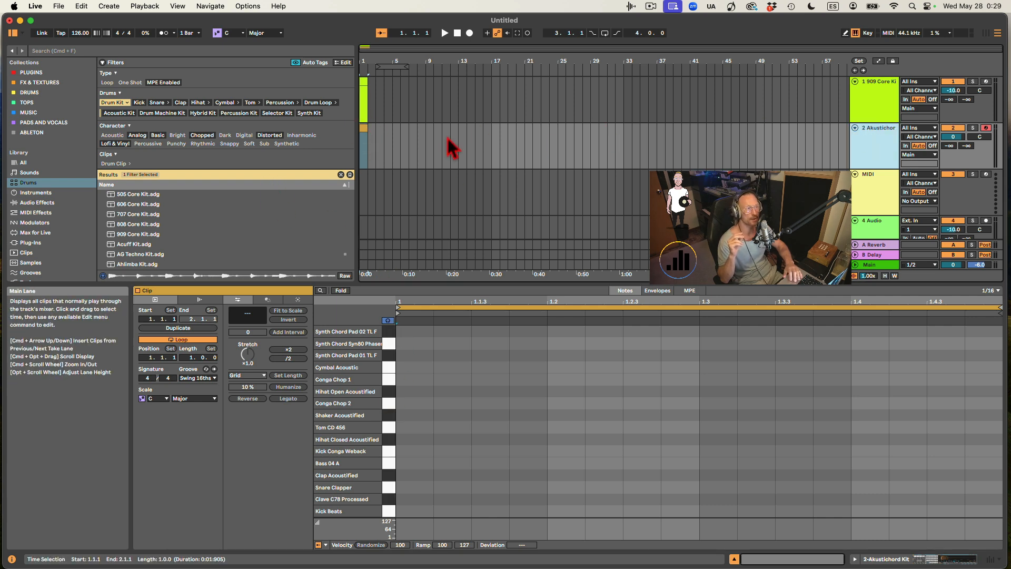
left_click(362, 129)
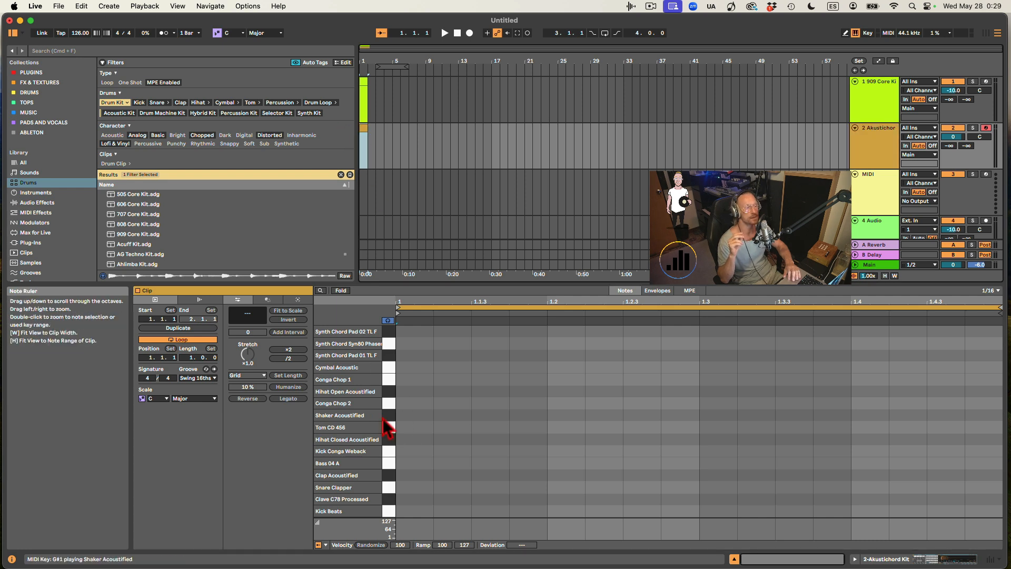
left_click(406, 507)
double_click(406, 510)
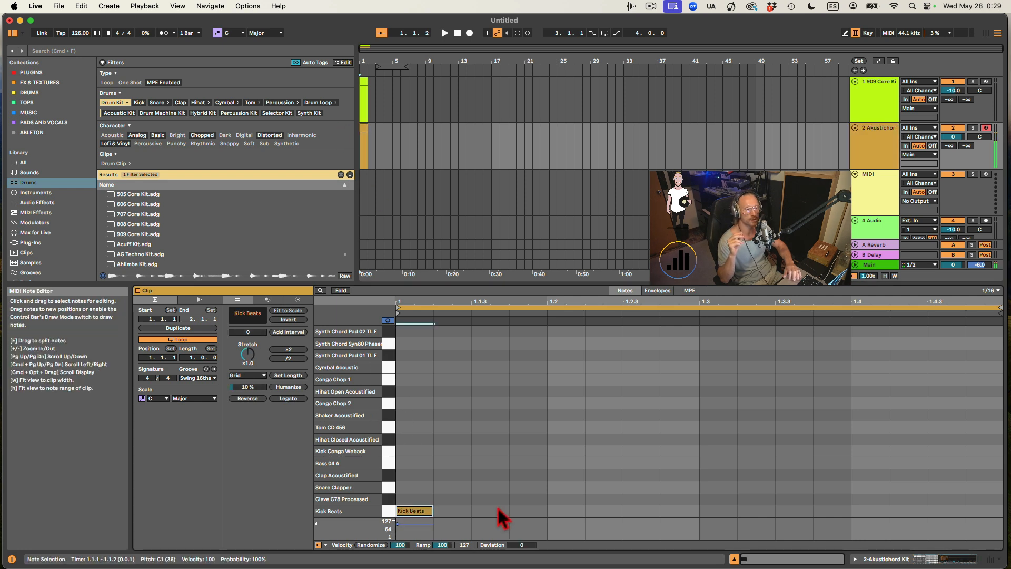
double_click(565, 510)
left_click(717, 511)
double_click(716, 511)
double_click(866, 512)
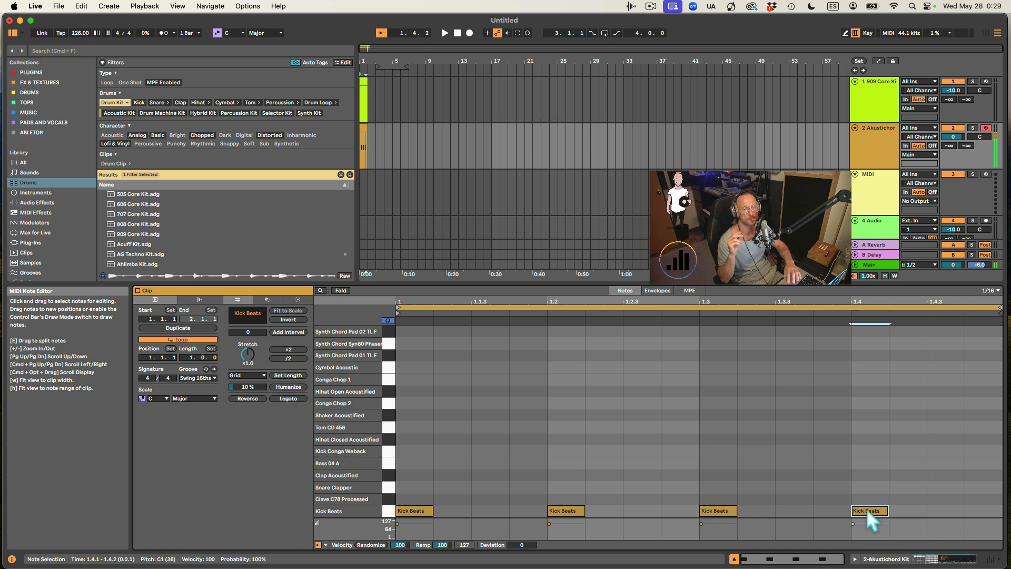
Set the Akustichord track's volume to -6.1 dB, and play the kick pattern briefly before stopping it.
left_click_drag(950, 139, 951, 123)
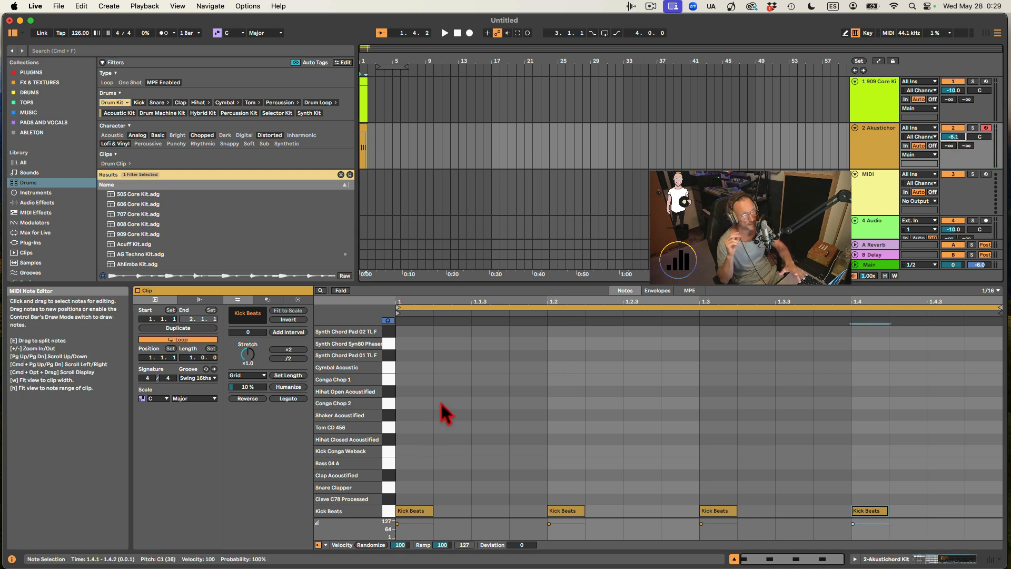
left_click(444, 33)
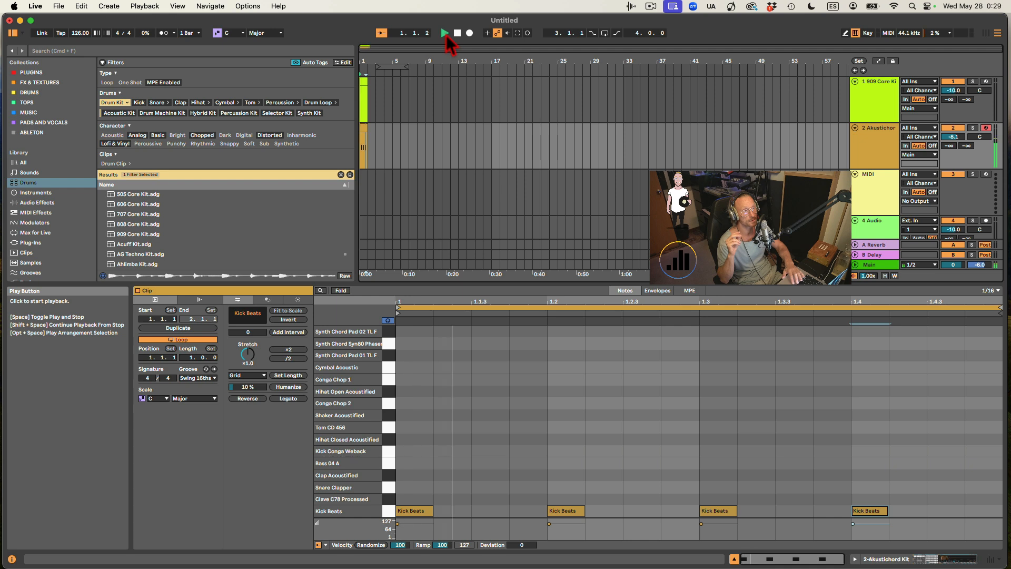
key("space")
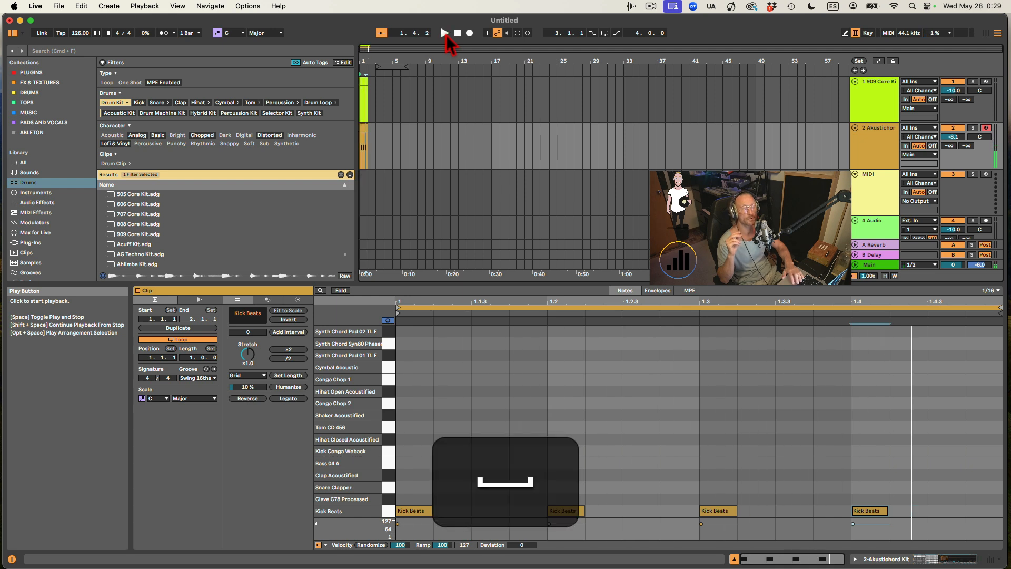
Select the Kick Beats note at 1.1 and switch from the note editor to the Akustichord Kit's devices.
left_click(430, 511)
key("space")
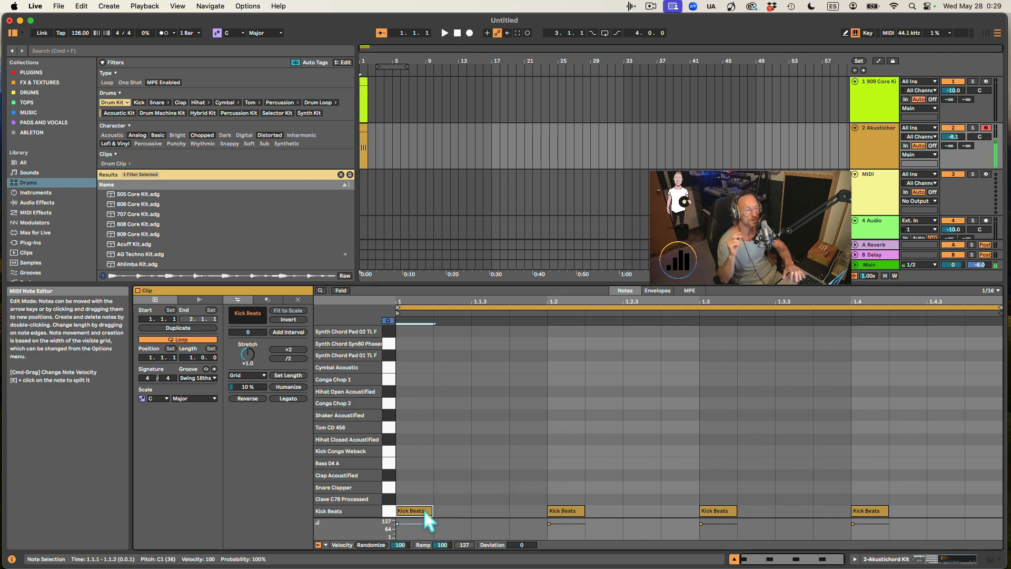
left_click(893, 562)
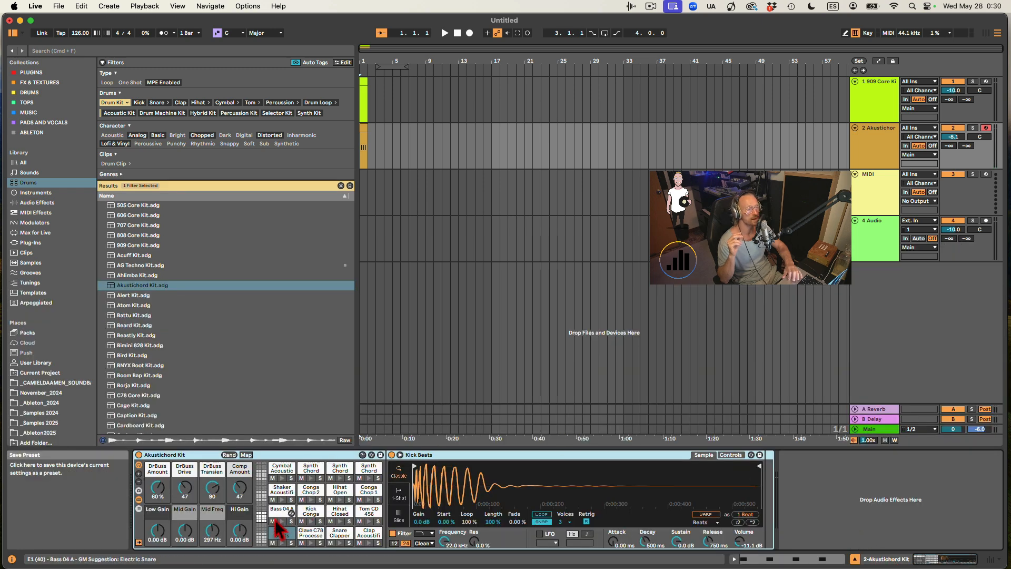
Play the Akustichord track's kick pattern briefly and audition the Kick Beats pad of its drum rack.
left_click(871, 141)
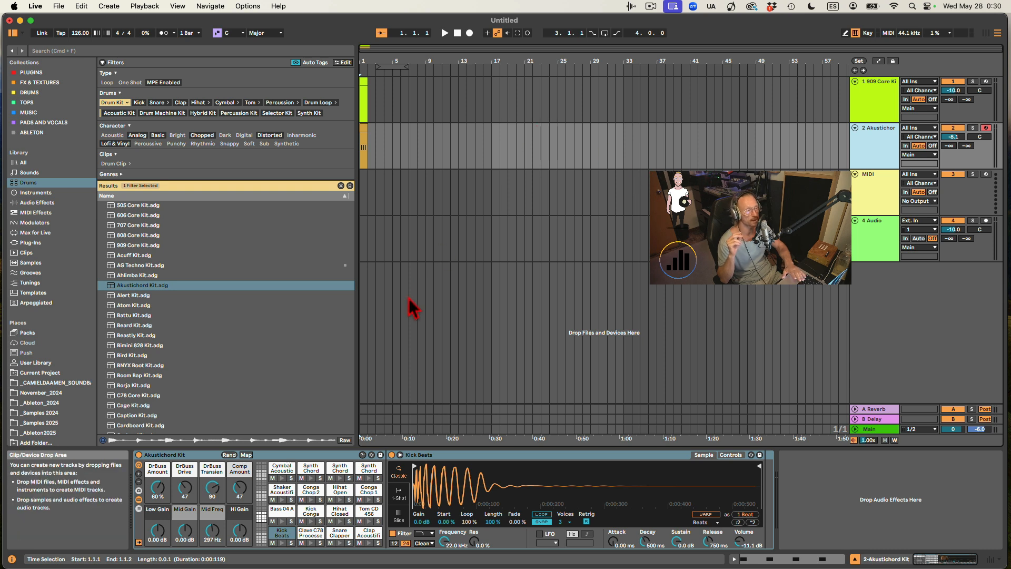
key("space")
key("space")
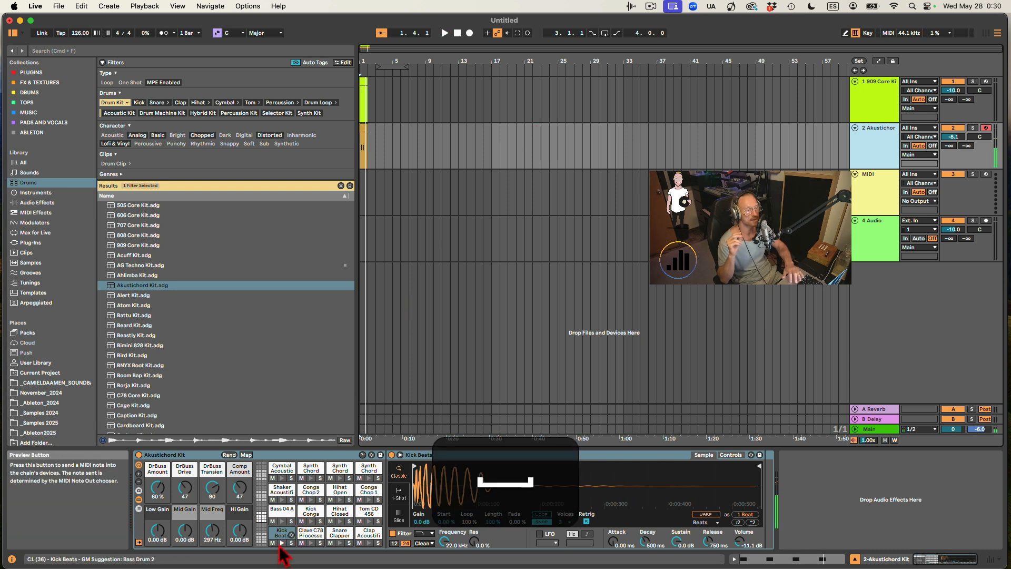
left_click(280, 546)
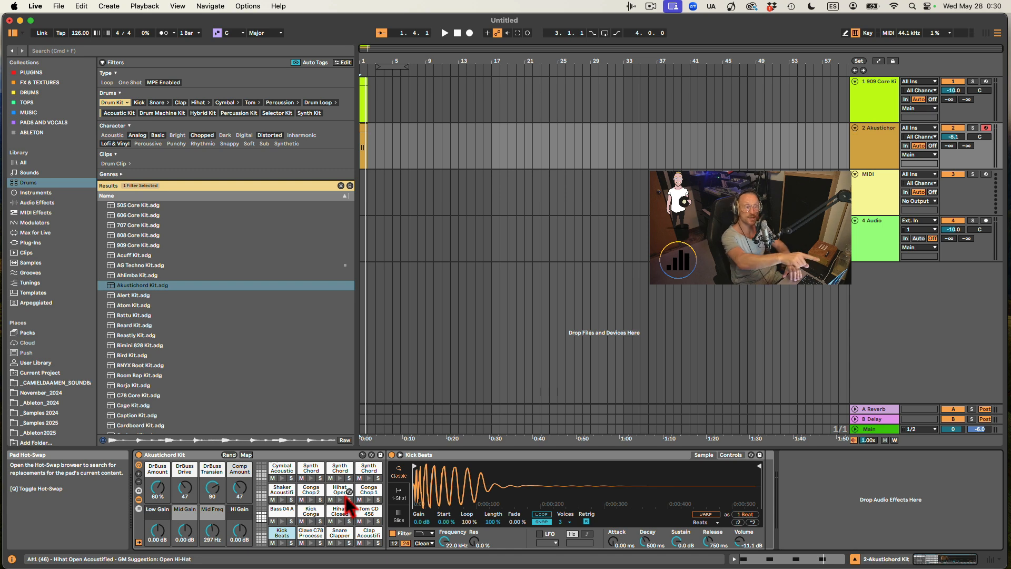
Select the Akustichord Kit device, view the Sounds category of the library and return to the Drums category.
left_click(297, 456)
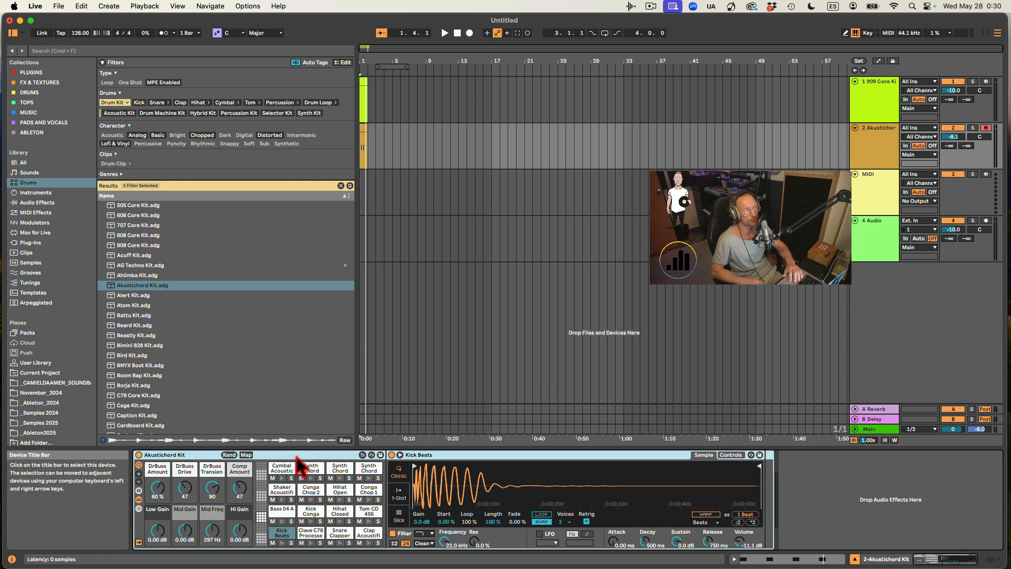
left_click(31, 173)
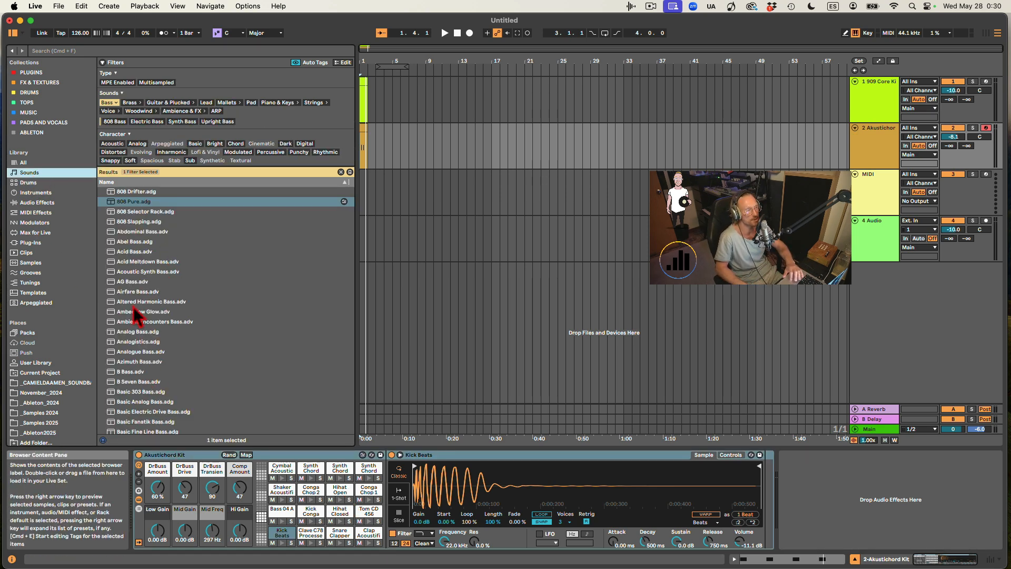
left_click(37, 183)
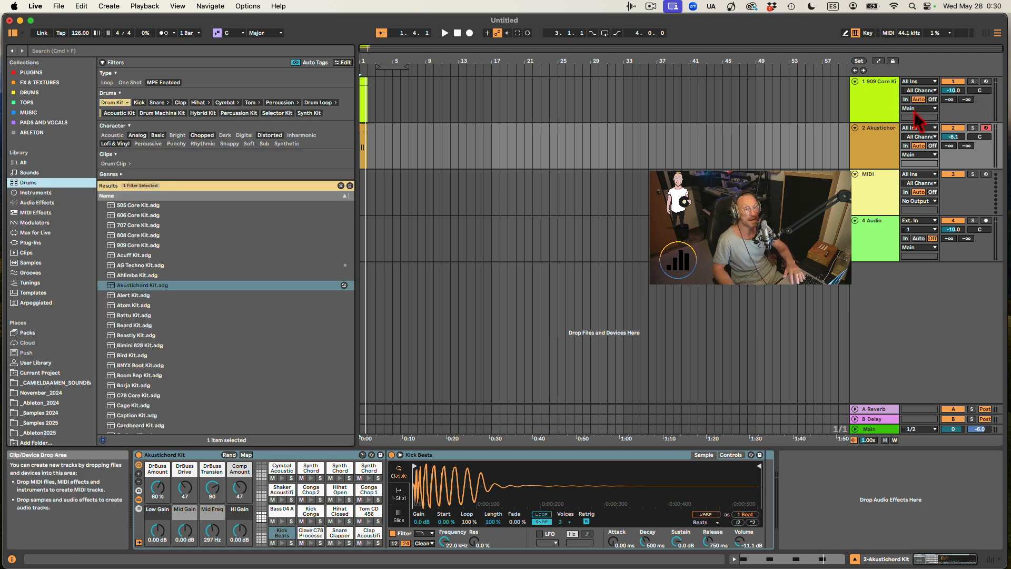
Lower the Akustichord track's volume to -9.9 dB, revisiting the clip's notes and the track's devices in between.
left_click_drag(954, 136, 954, 138)
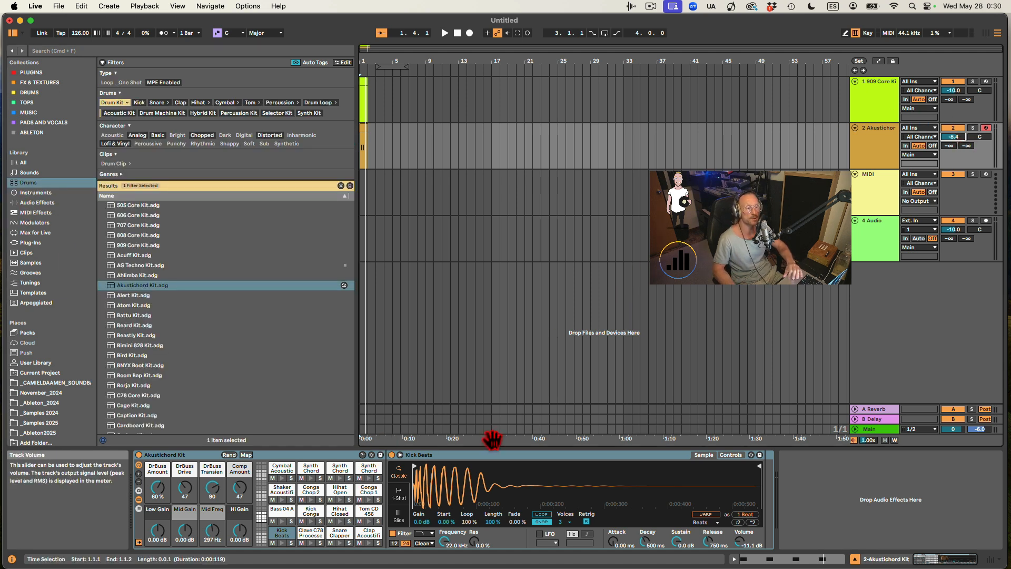
double_click(361, 127)
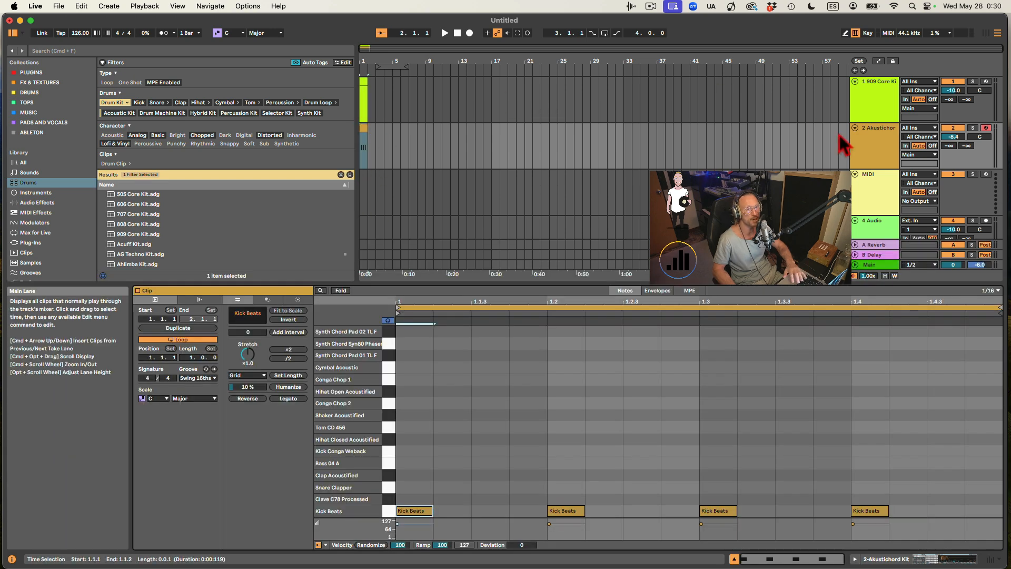
left_click(864, 145)
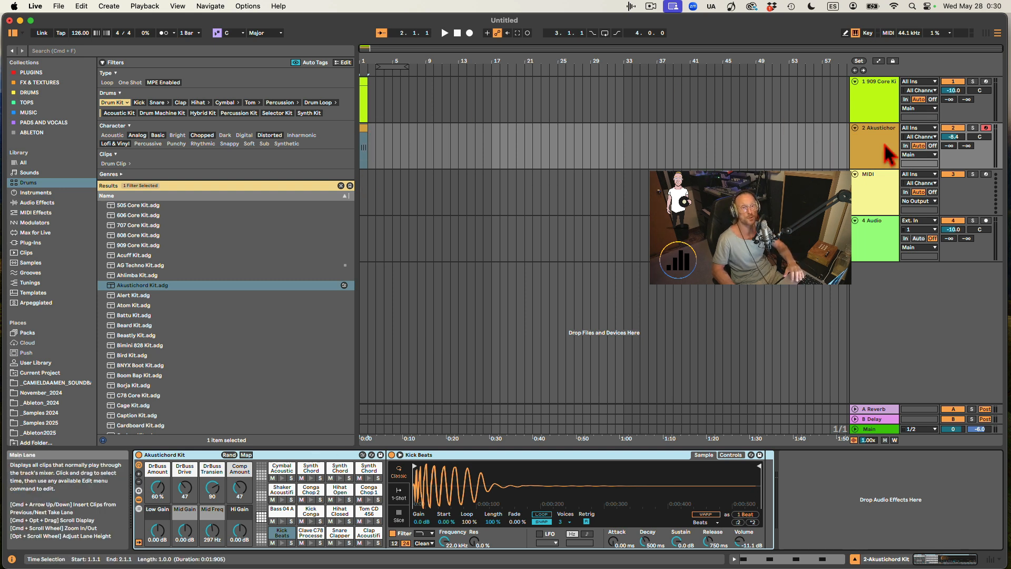
left_click(953, 130)
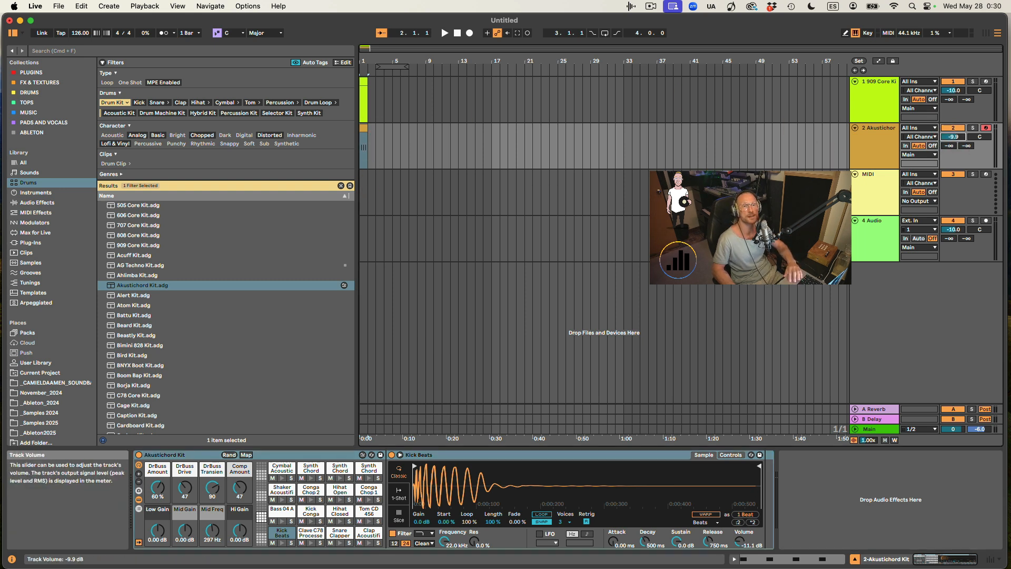
Select the Main track and try out its volume during playback, restoring it to 0 dB.
left_click(879, 429)
key("space")
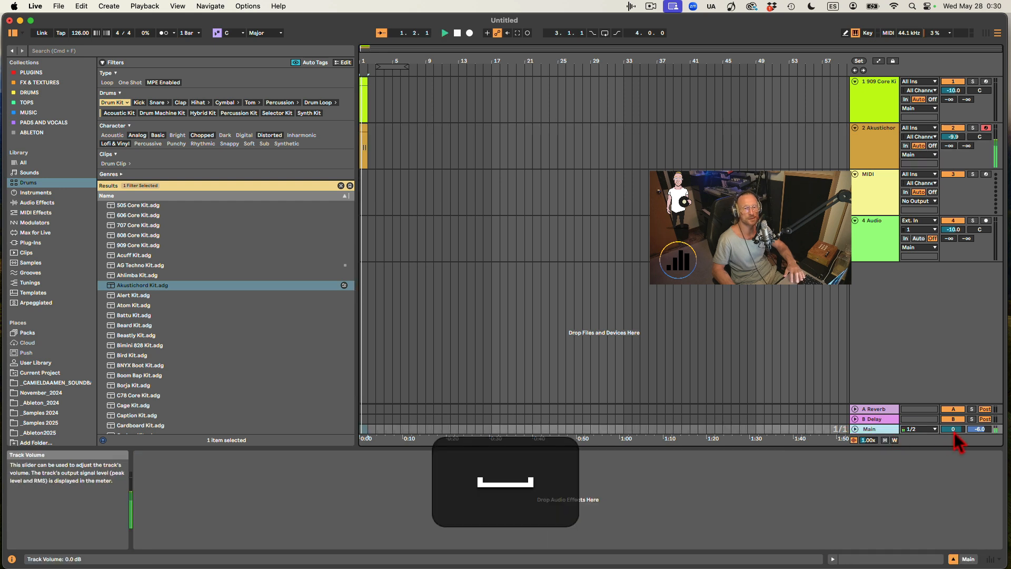
left_click_drag(953, 435, 953, 480)
key("space")
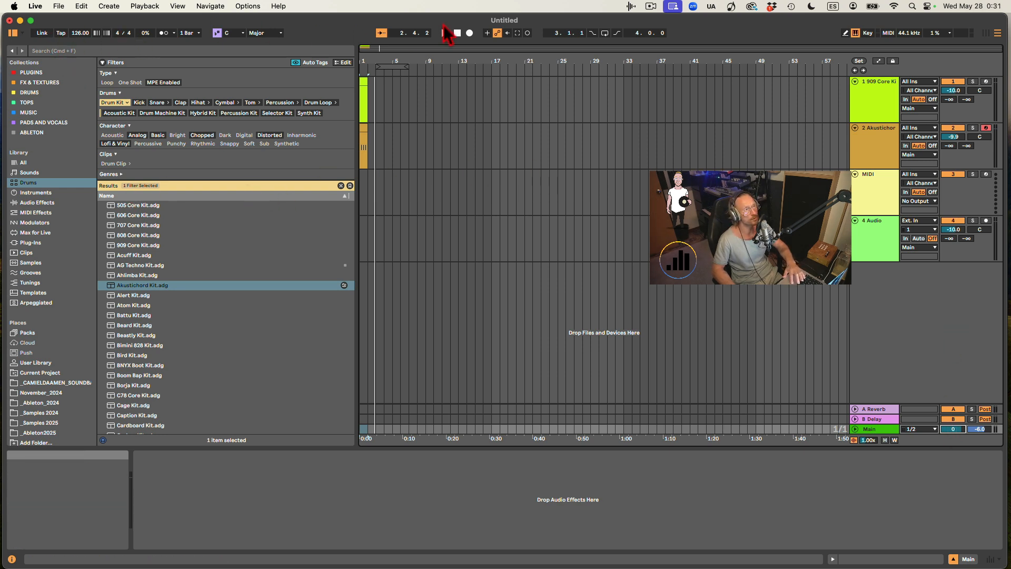
Try a faster and a slower project tempo with playback, and reset the tempo to 120 BPM.
left_click(80, 37)
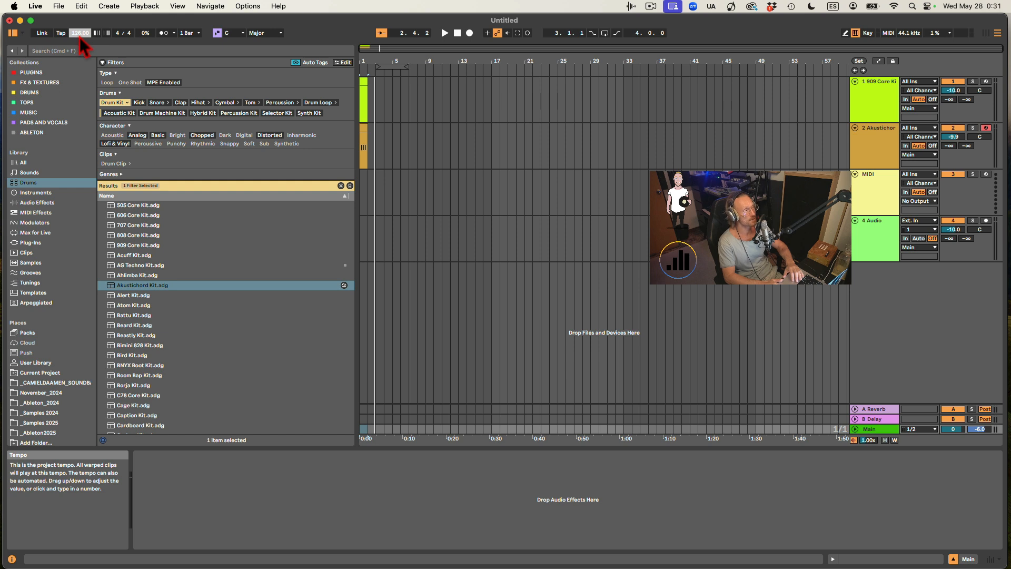
left_click_drag(80, 37, 80, 20)
key("space")
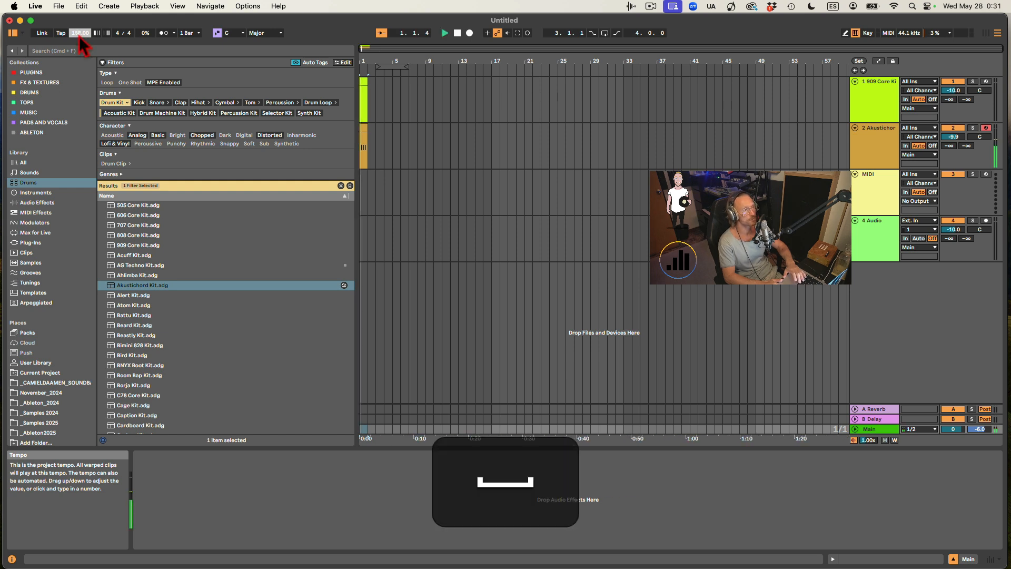
left_click_drag(79, 37, 79, 81)
key("space")
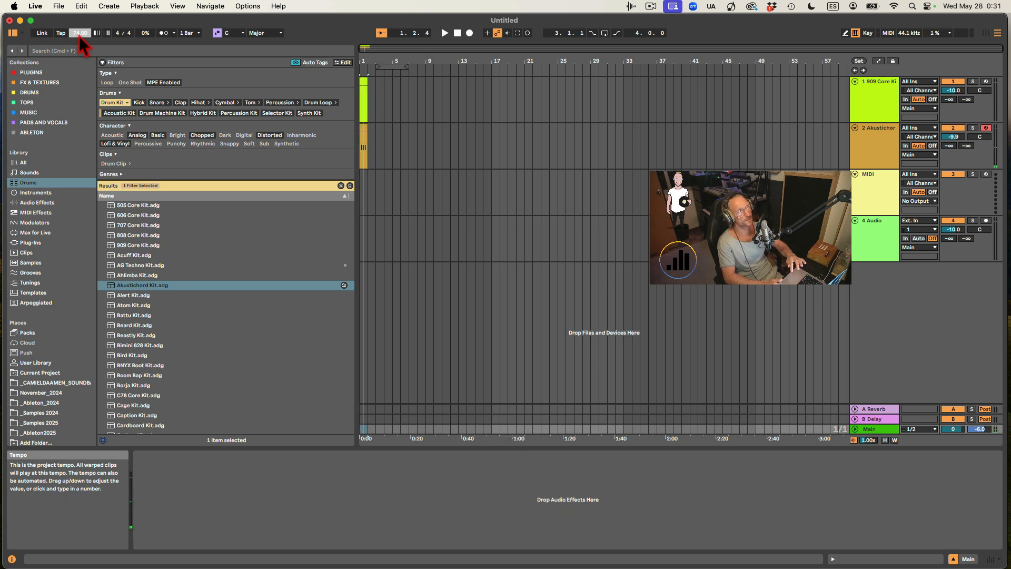
double_click(79, 35)
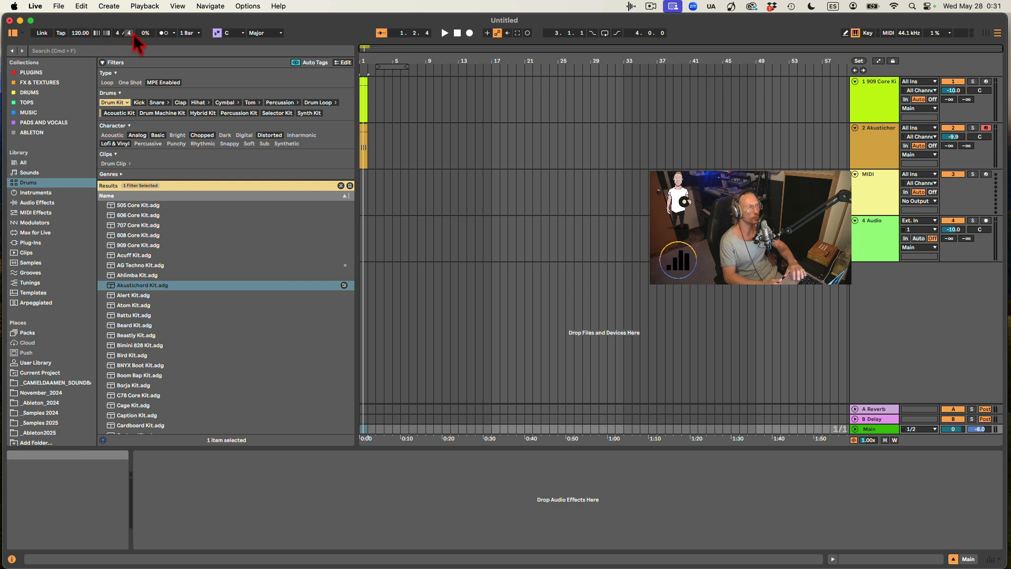
Play the arrangement with the metronome enabled and view its settings, keeping the 1 Bar count-in.
key("space")
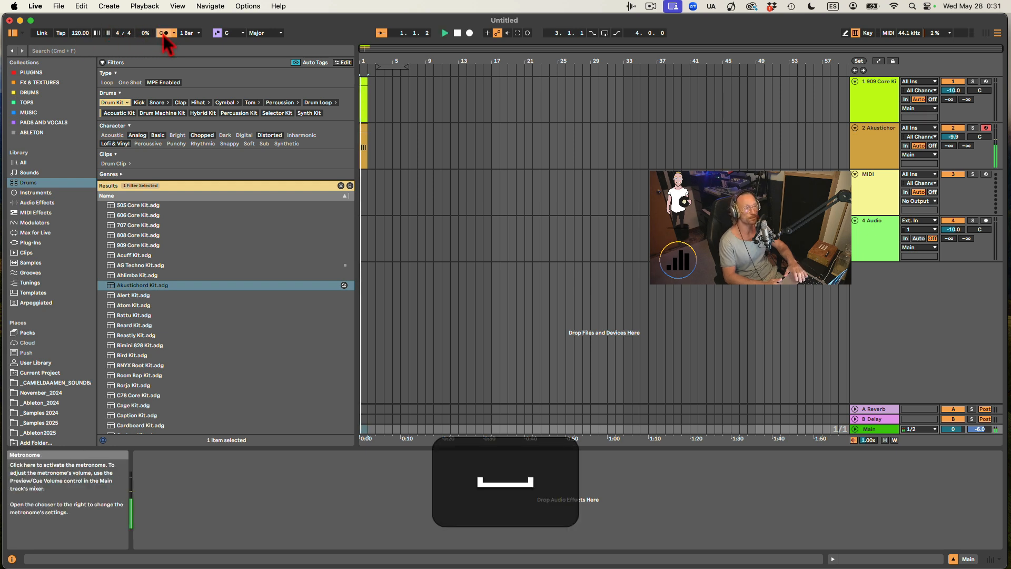
key("space")
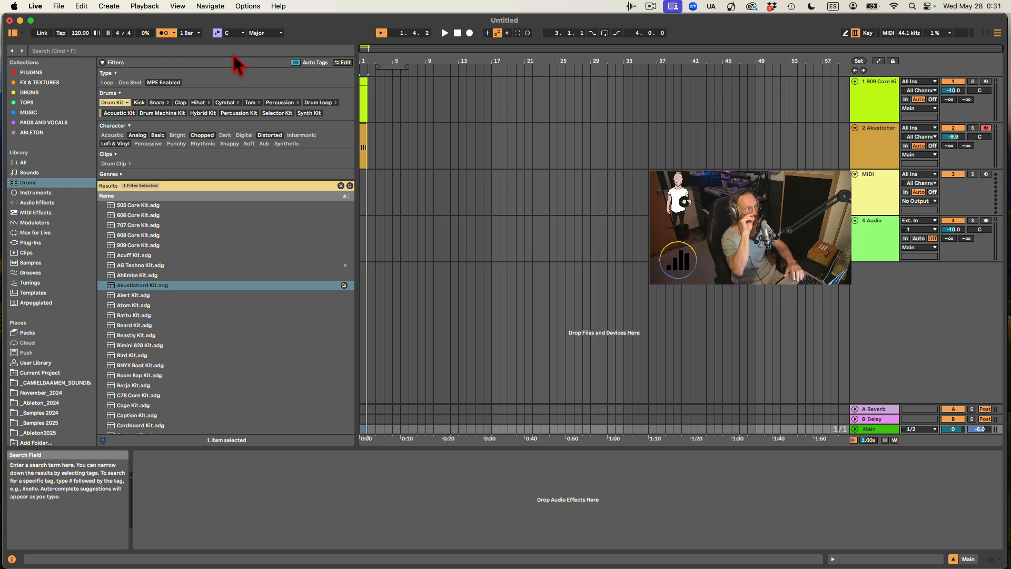
left_click(173, 33)
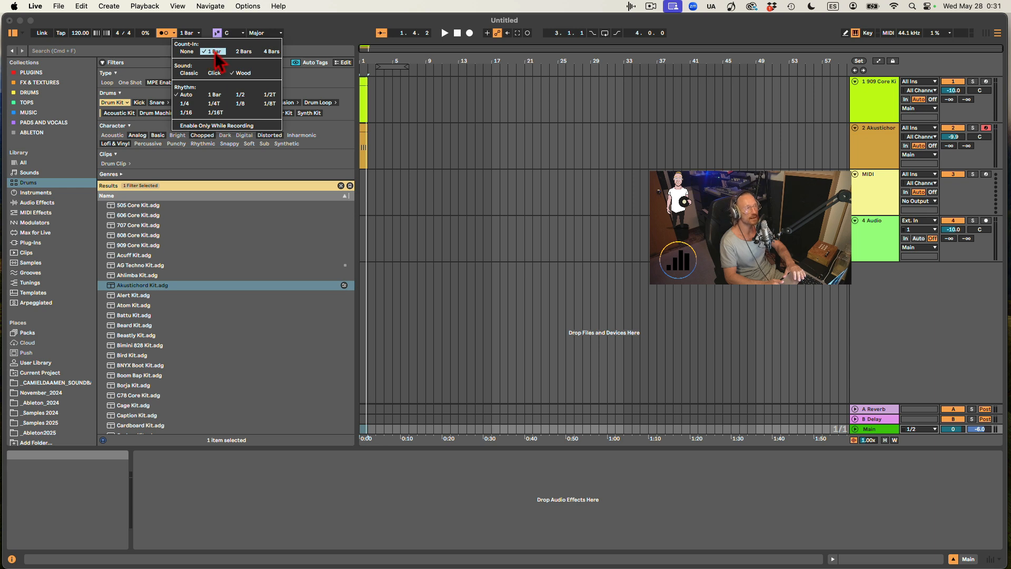
left_click(318, 36)
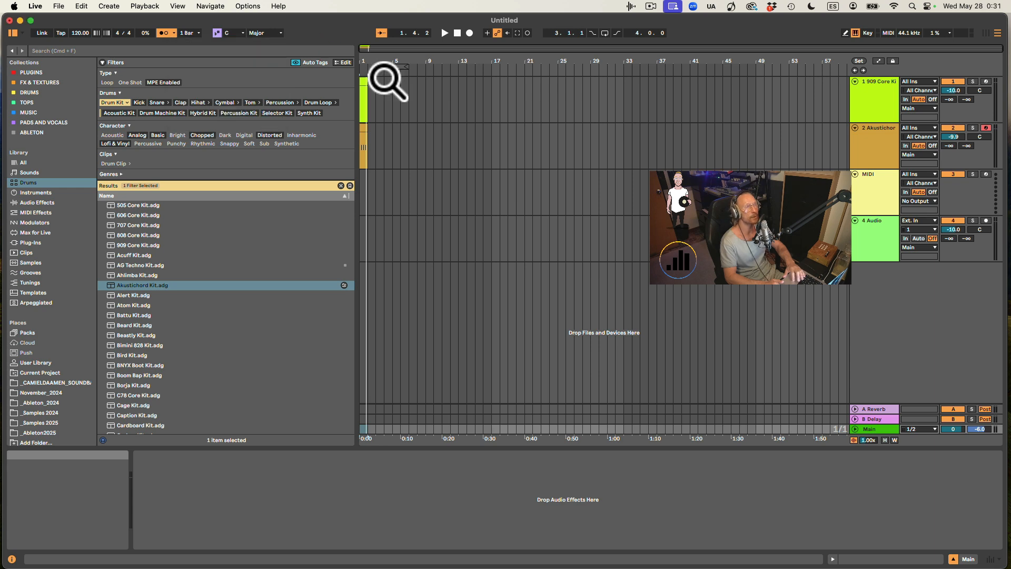
Record briefly into the arrangement from bar 5 with the one-bar count-in.
left_click(399, 108)
left_click(469, 33)
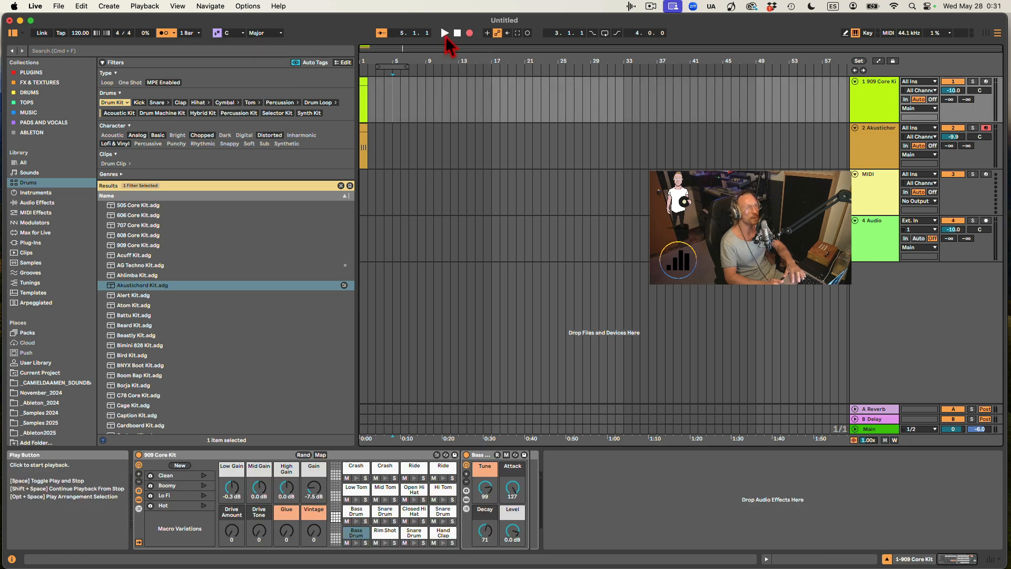
left_click(444, 35)
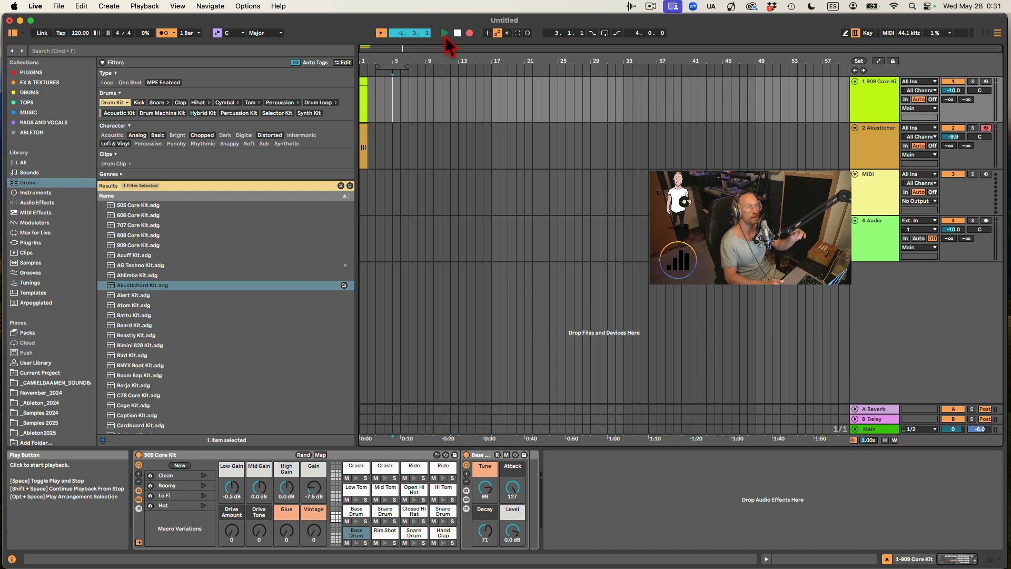
key("space")
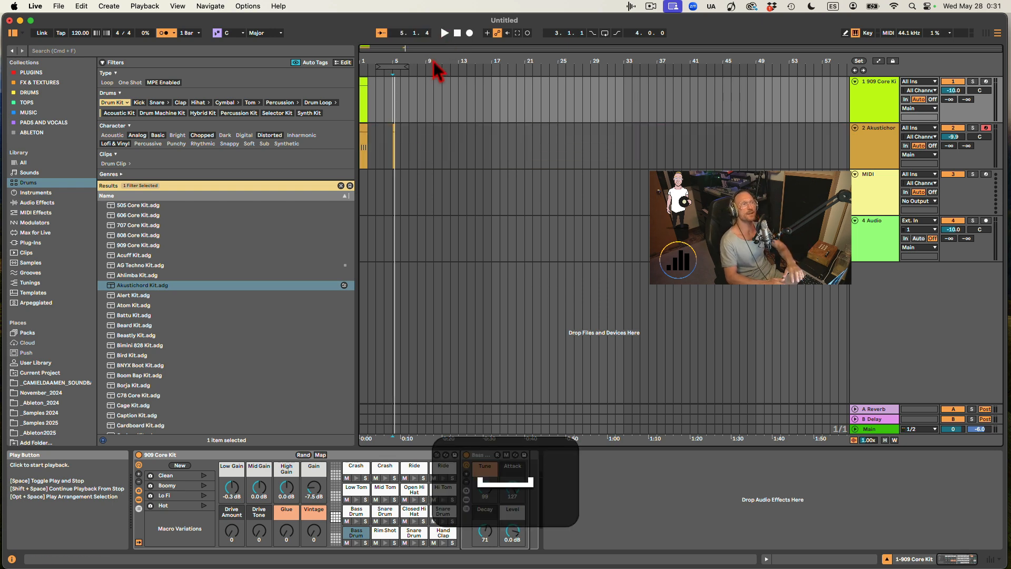
Delete the clip recorded at bar 5, switch the metronome off, and play and stop the transport.
left_click_drag(419, 141, 375, 138)
key("BackSpace")
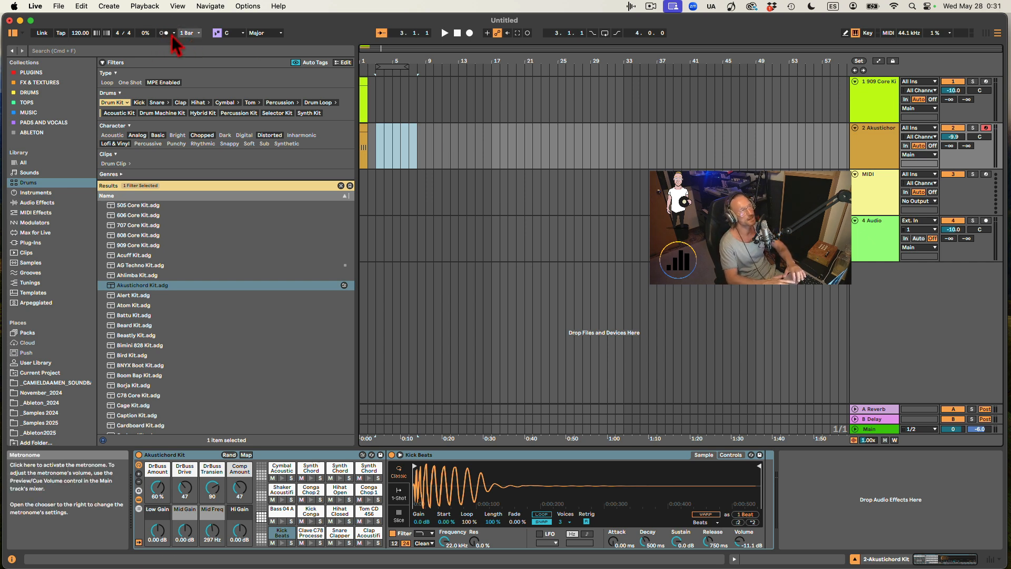
left_click(444, 33)
left_click(457, 34)
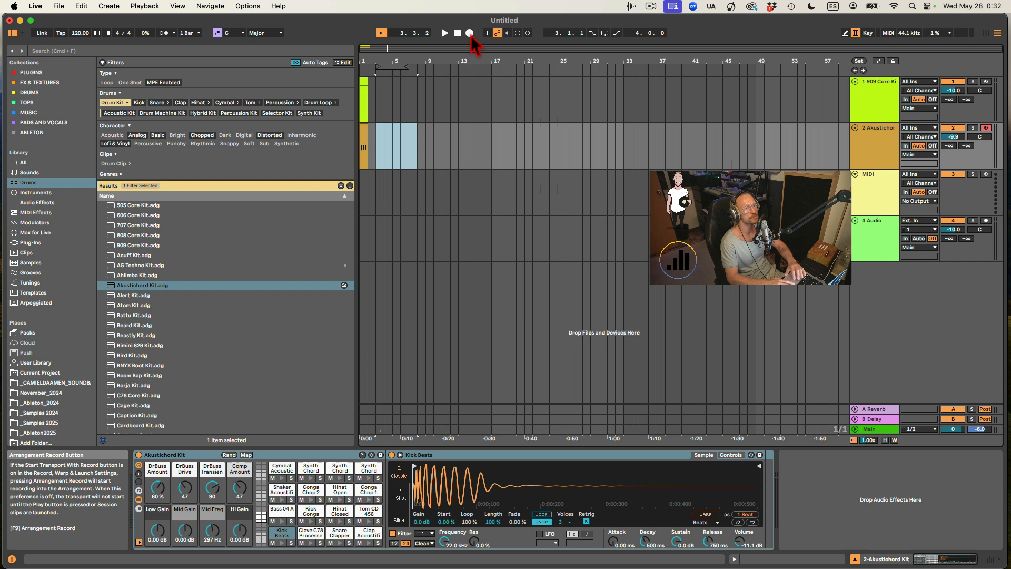
Enable the arrangement loop, try other positions and lengths, and set it to start at 1.1.1 with a one-bar length.
left_click(604, 33)
left_click_drag(392, 67, 600, 81)
left_click_drag(635, 33, 635, 25)
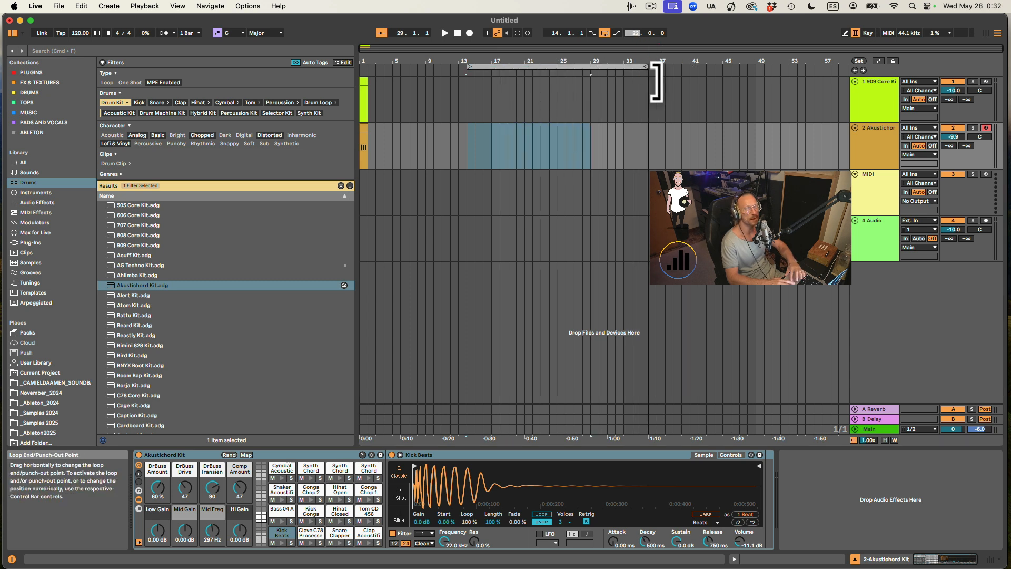
left_click_drag(647, 67, 368, 69)
Compare playback of the kick clip with the arrangement loop on and off, leaving the loop enabled.
key("space")
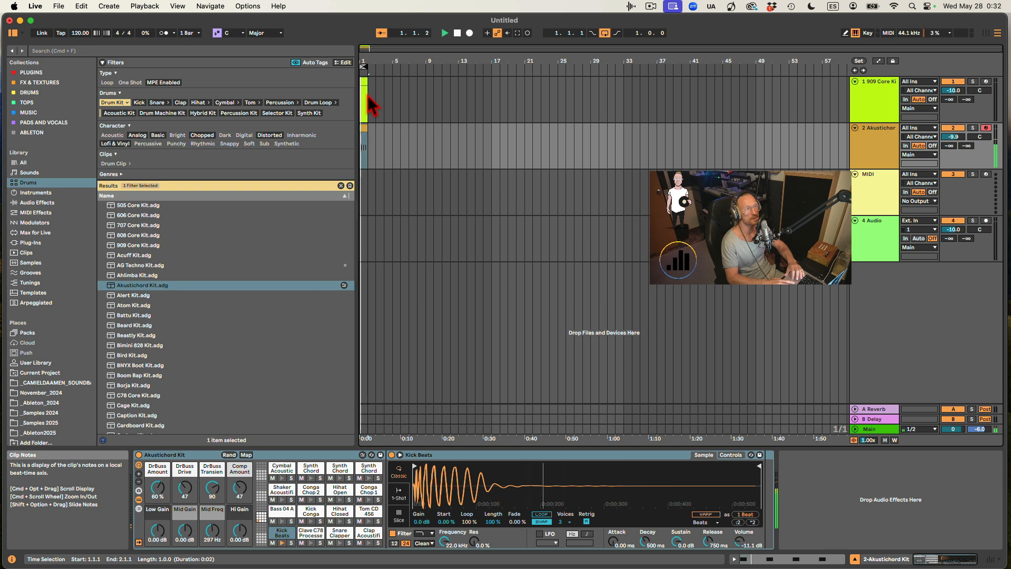
key("space")
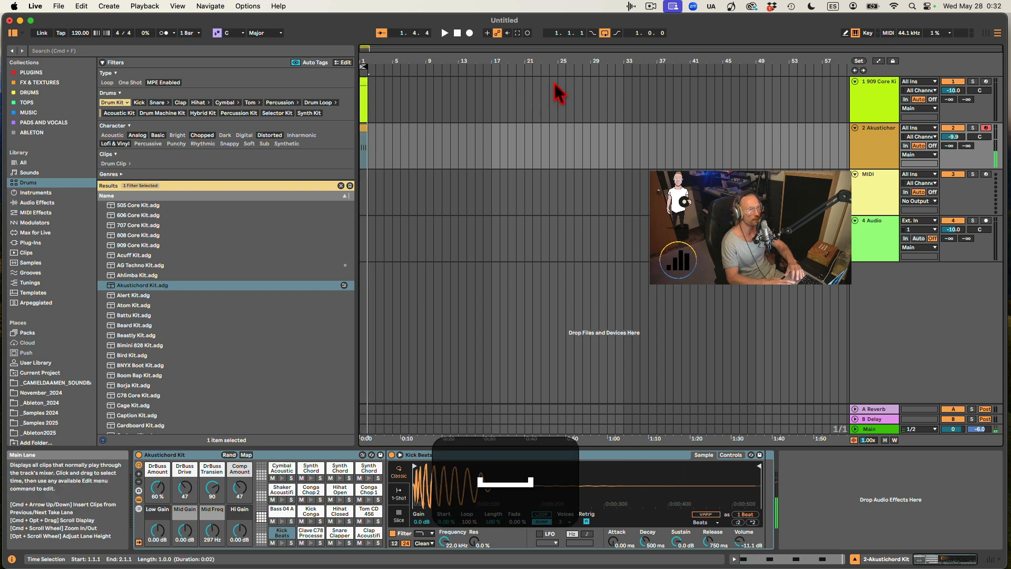
key("space")
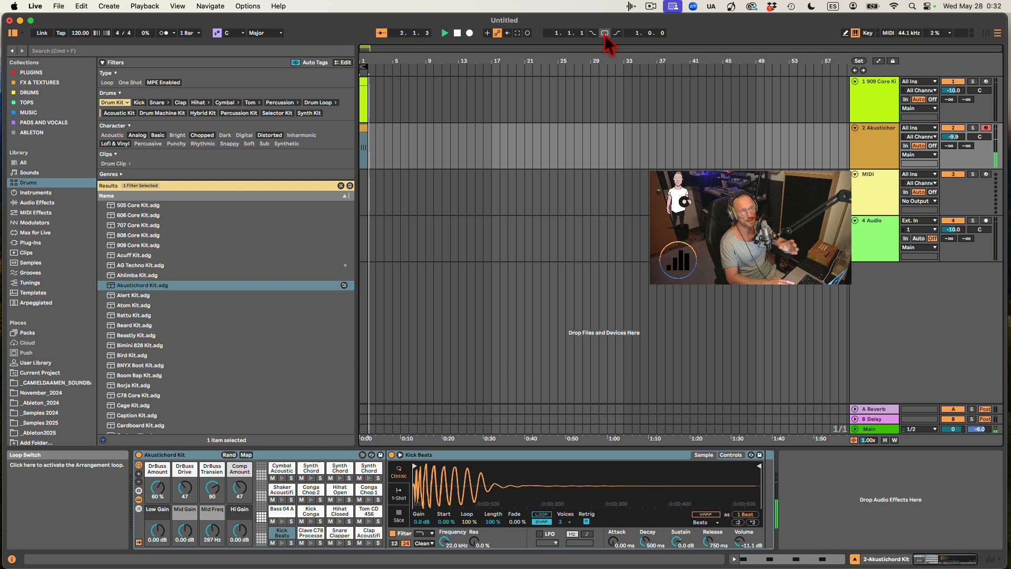
key("space")
left_click(604, 34)
key("space")
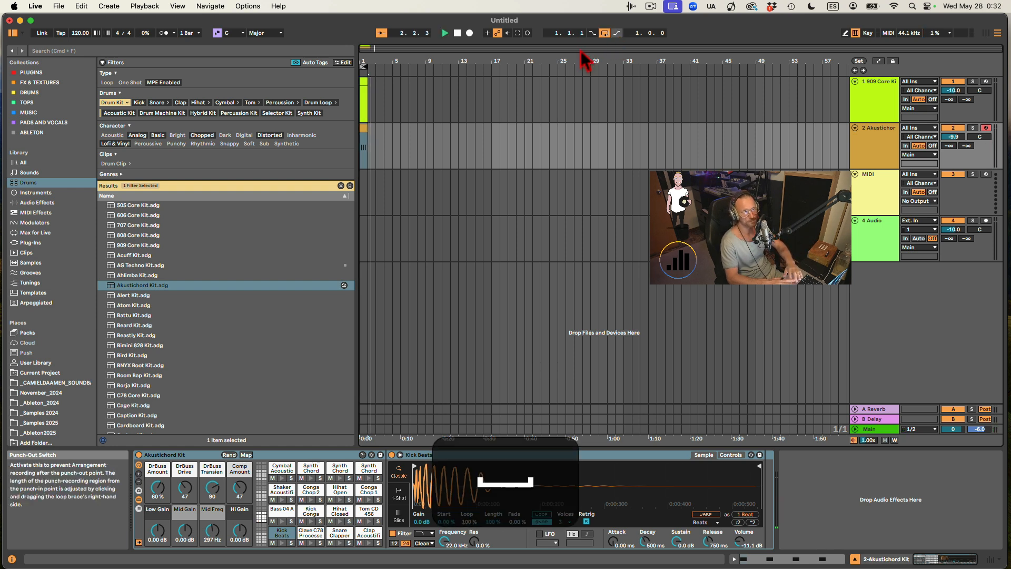
key("space")
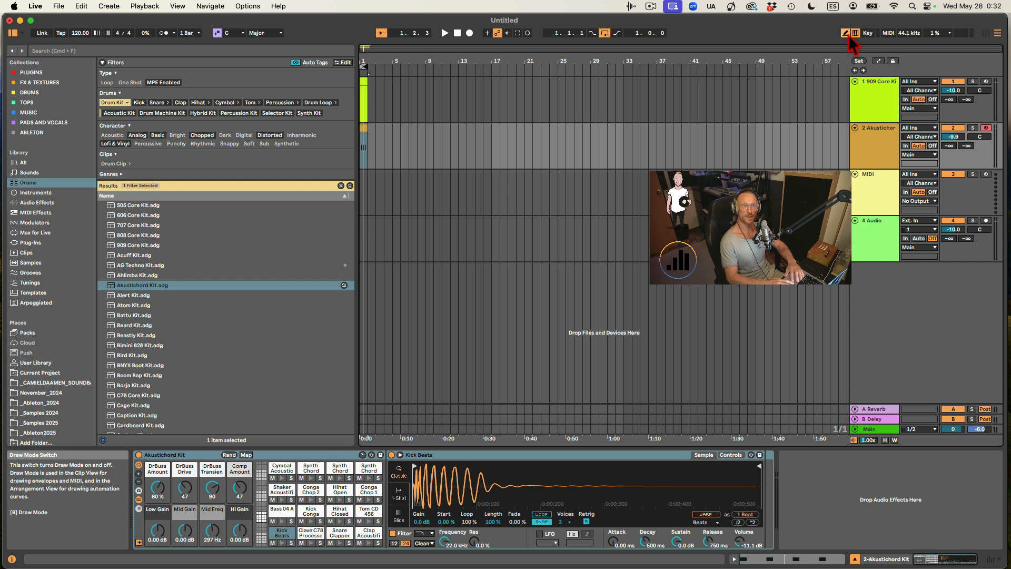
Switch Draw Mode off and toggle the computer MIDI keyboard, leaving the keyboard enabled.
key("b")
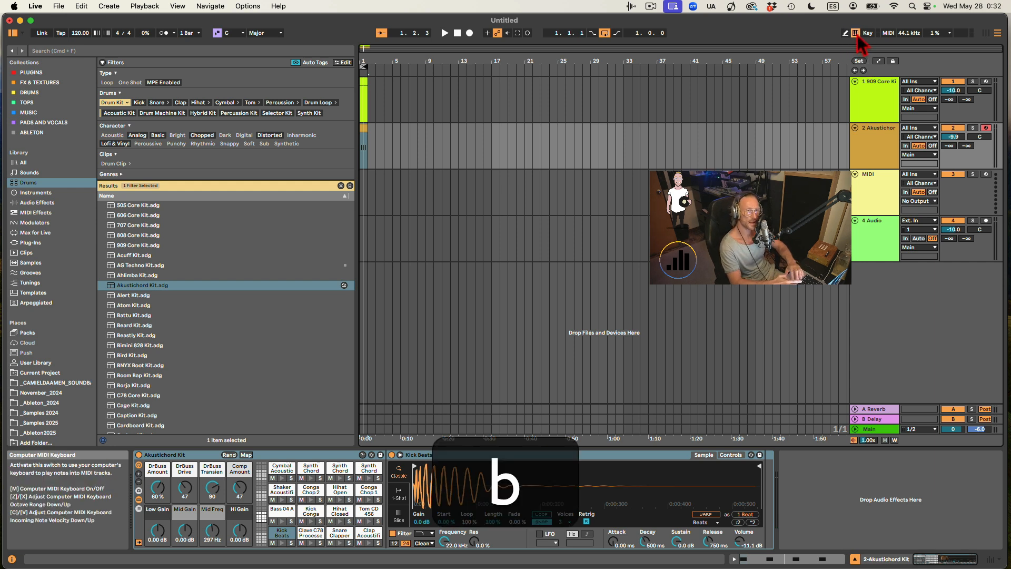
key("m")
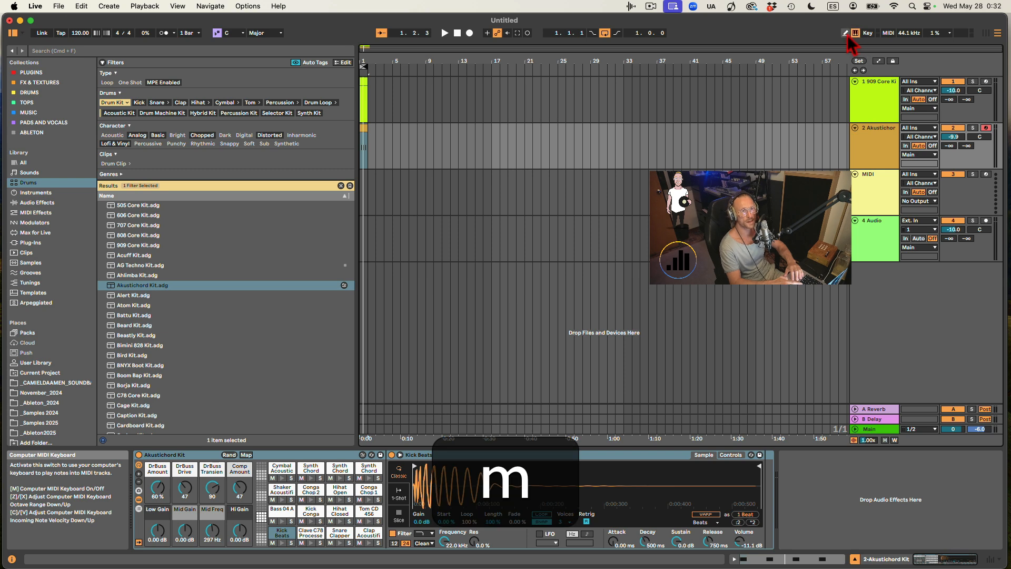
Enable Draw Mode and pencil synth chord, cymbal and shaker notes into the Akustichord clip, closing its note editor.
left_click(845, 32)
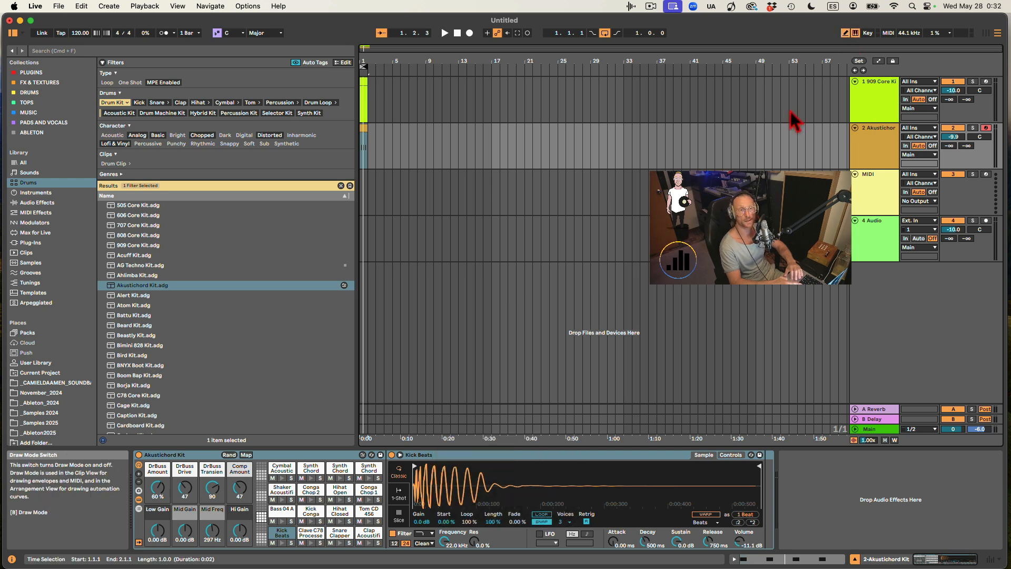
double_click(363, 131)
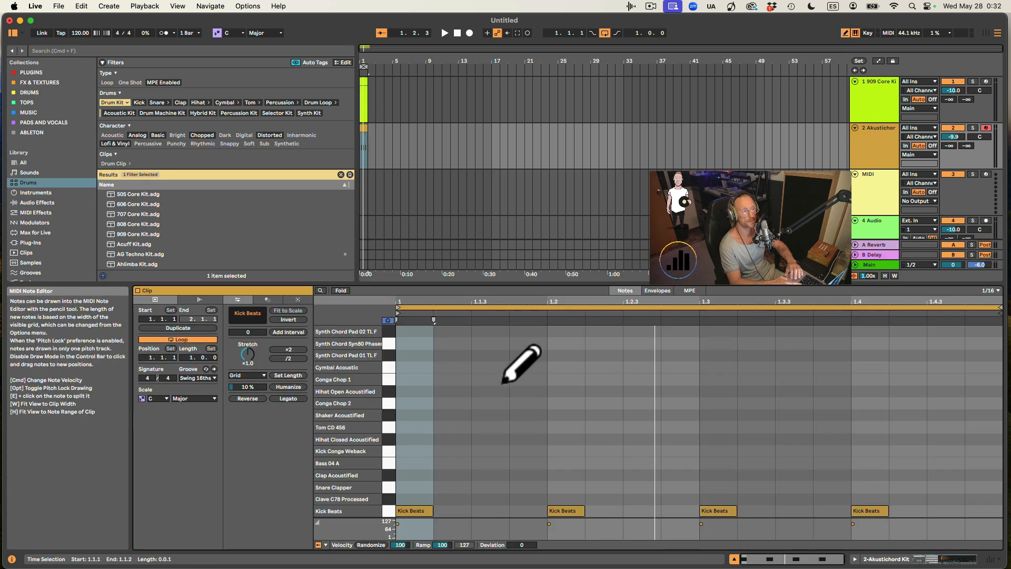
left_click_drag(500, 359, 644, 416)
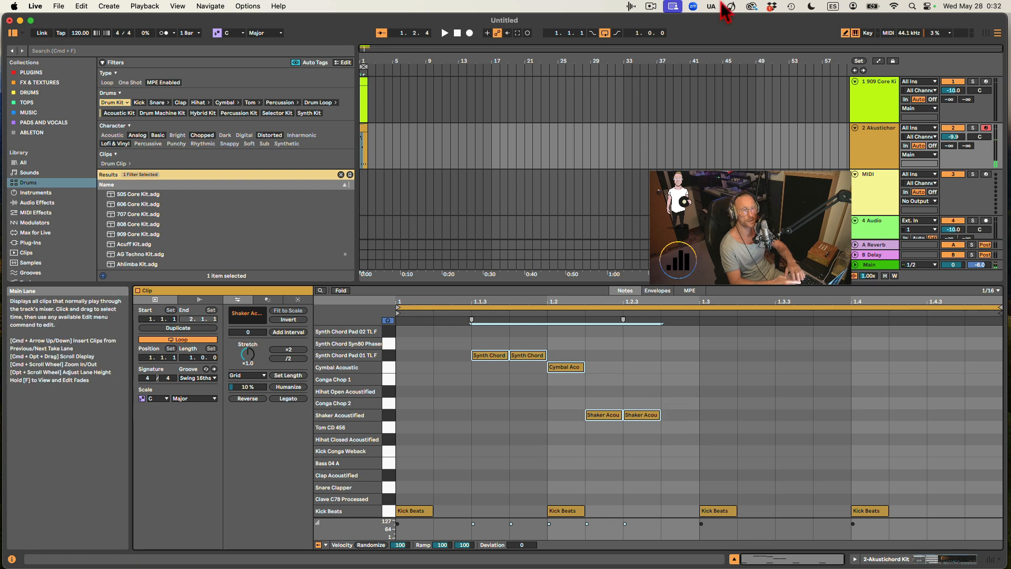
left_click(735, 559)
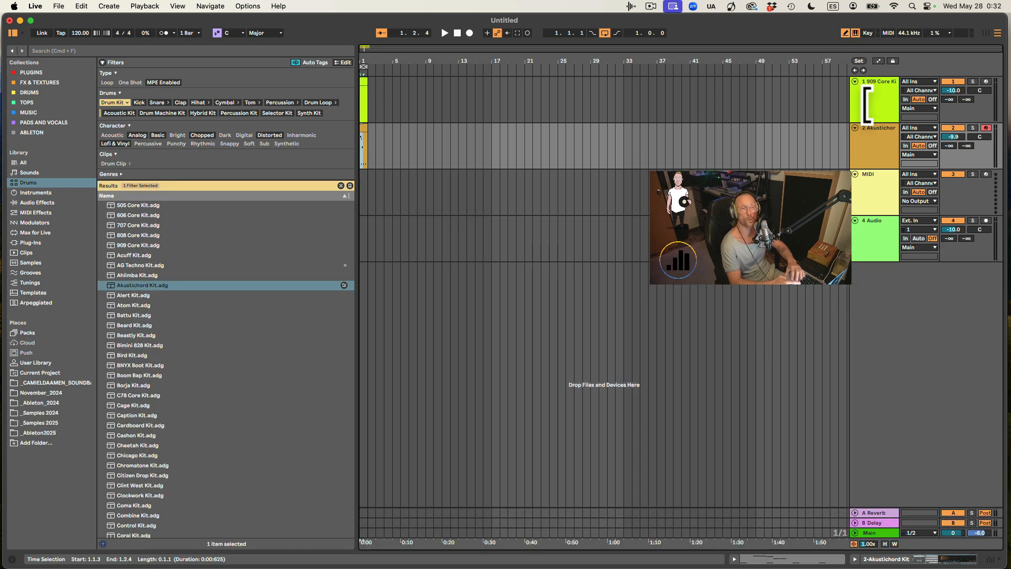
Show the automation lanes, draw a stepped Track Volume curve on the Akustichord track around bars 39 to 51, and hide automation again.
left_click(878, 61)
mouse_move(778, 139)
left_mouse_down()
mouse_move(743, 140)
mouse_move(716, 166)
mouse_move(675, 150)
left_mouse_up()
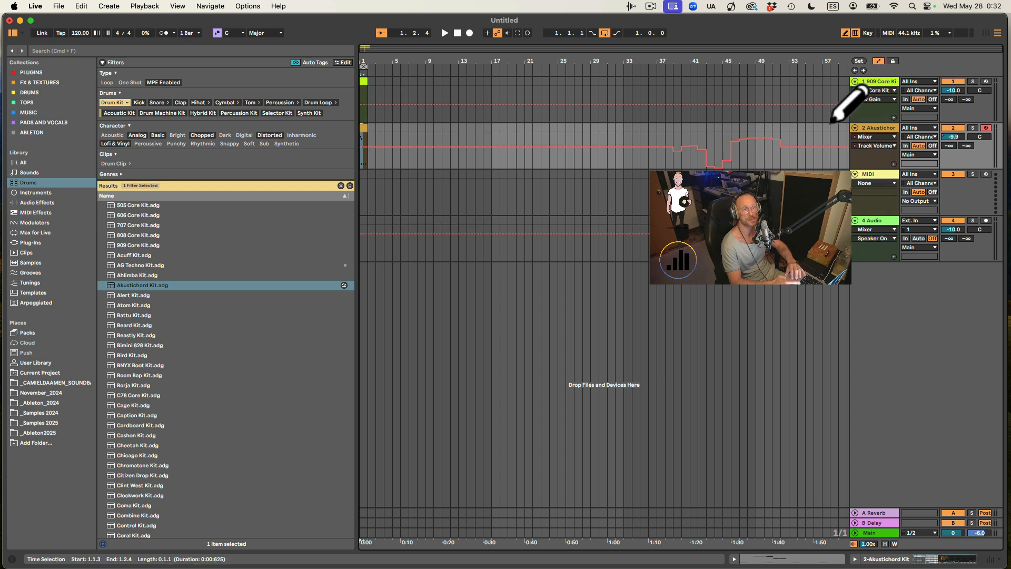
left_click(878, 61)
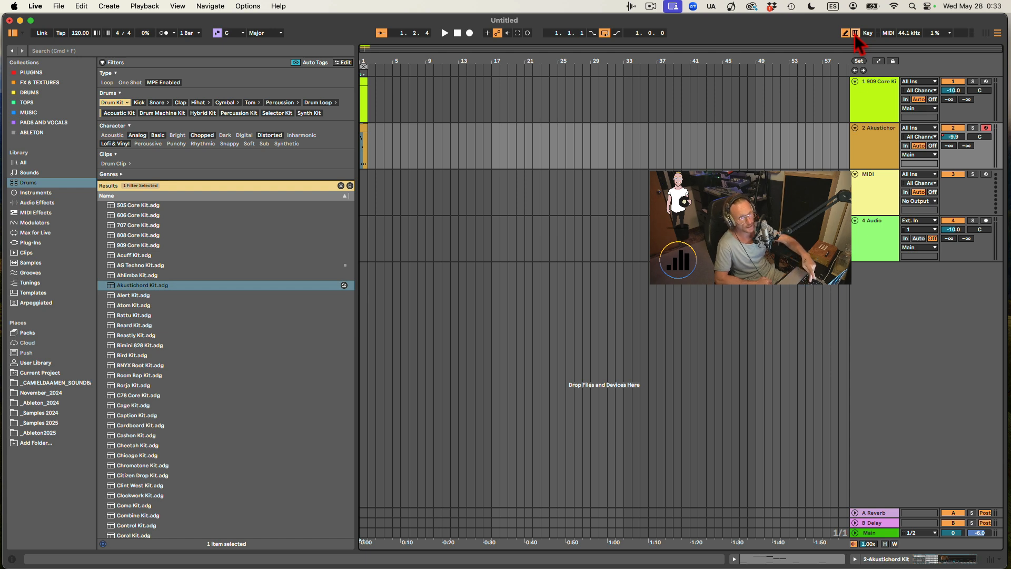
Play the Akustichord Kit from the computer MIDI keyboard, shifting the octave range down to C1–D2.
key("a")
key("a")
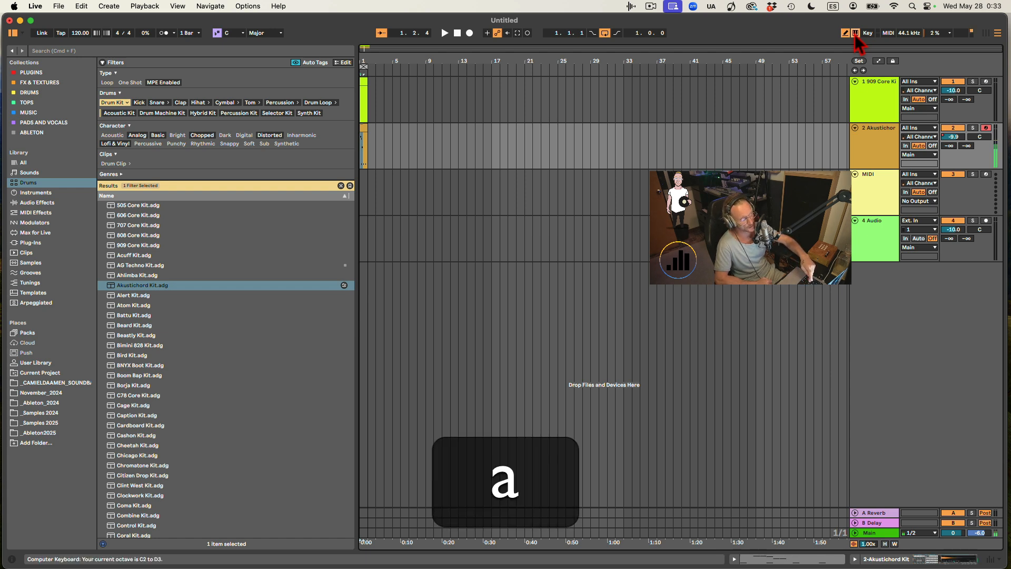
key("z")
key("a")
key("d")
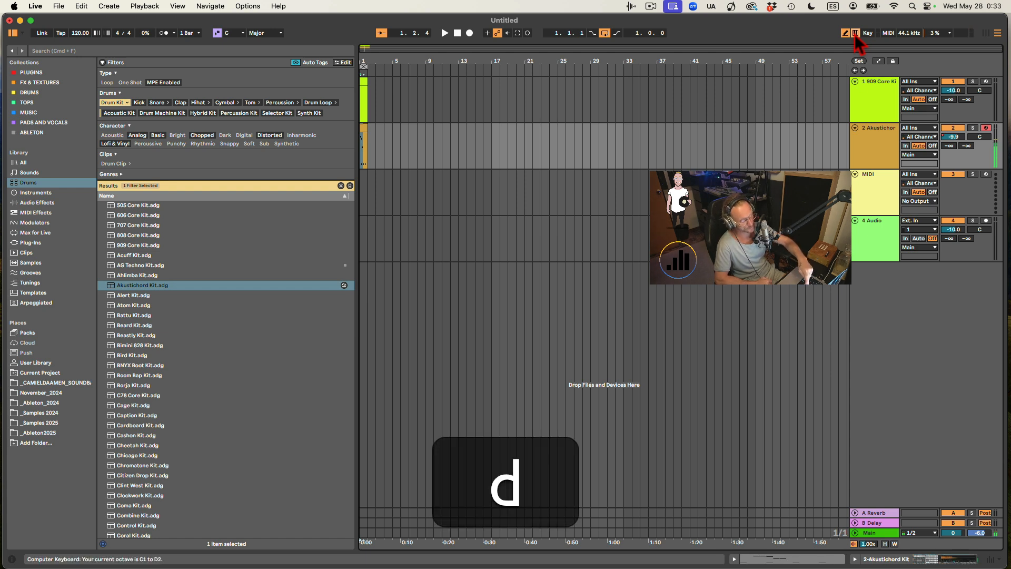
key("h")
key("j")
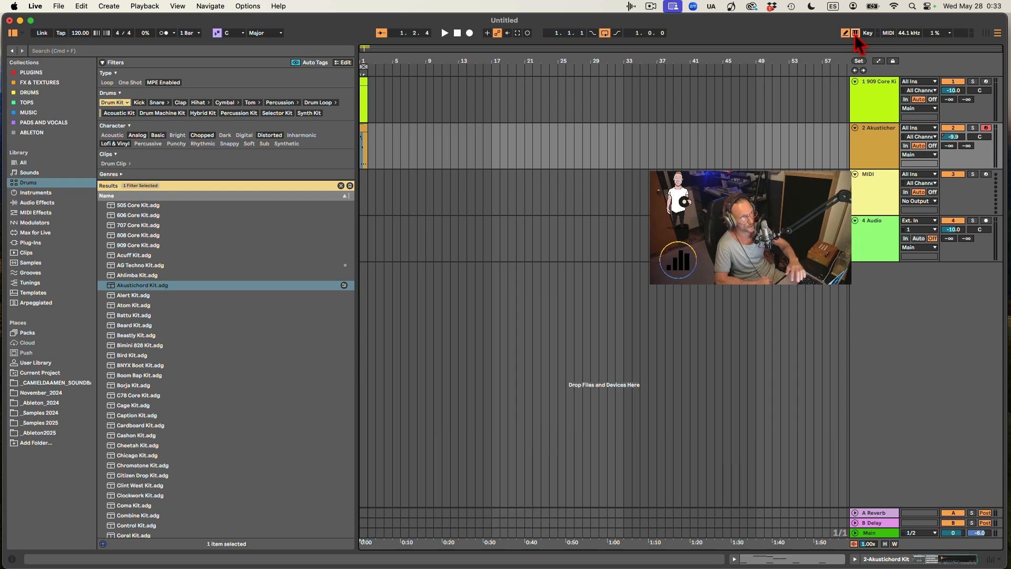
Show the Akustichord track's devices and trigger a few drum pads, including Kick Conga Weback, from the computer keyboard.
double_click(893, 153)
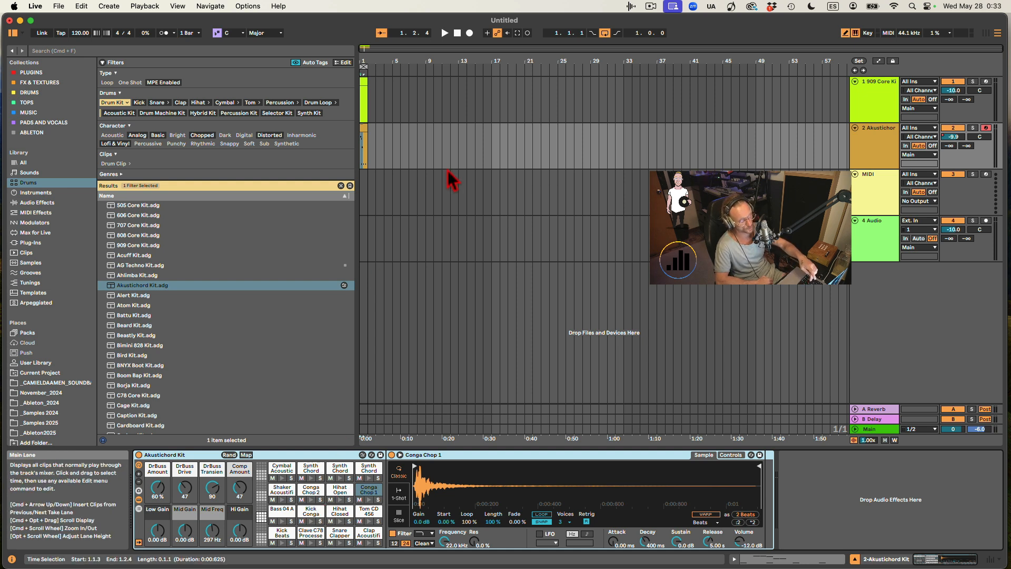
key("d")
key("f")
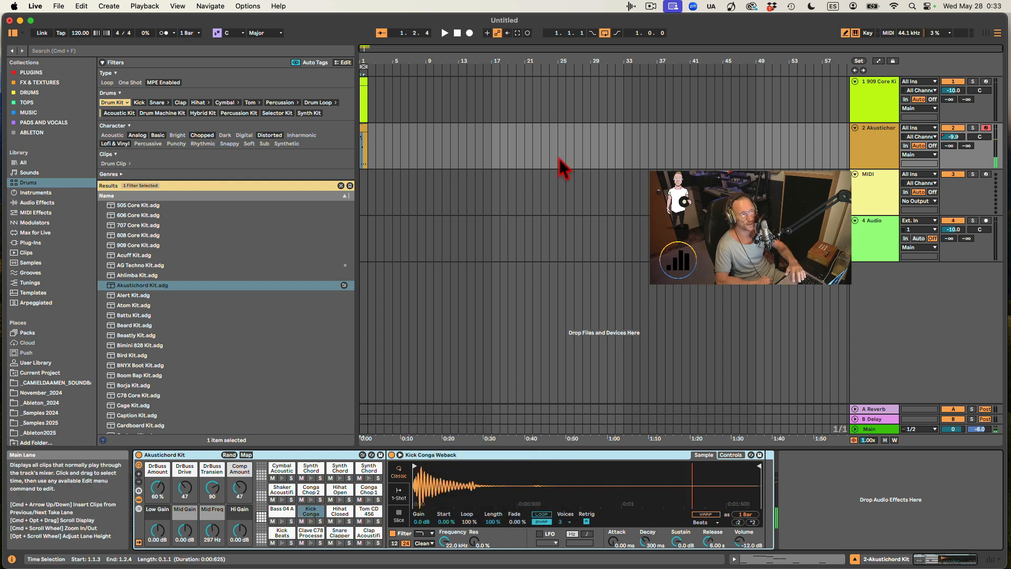
Find Airfare Bass.adv among the library's bass sounds and load it onto the empty MIDI track.
left_click(30, 173)
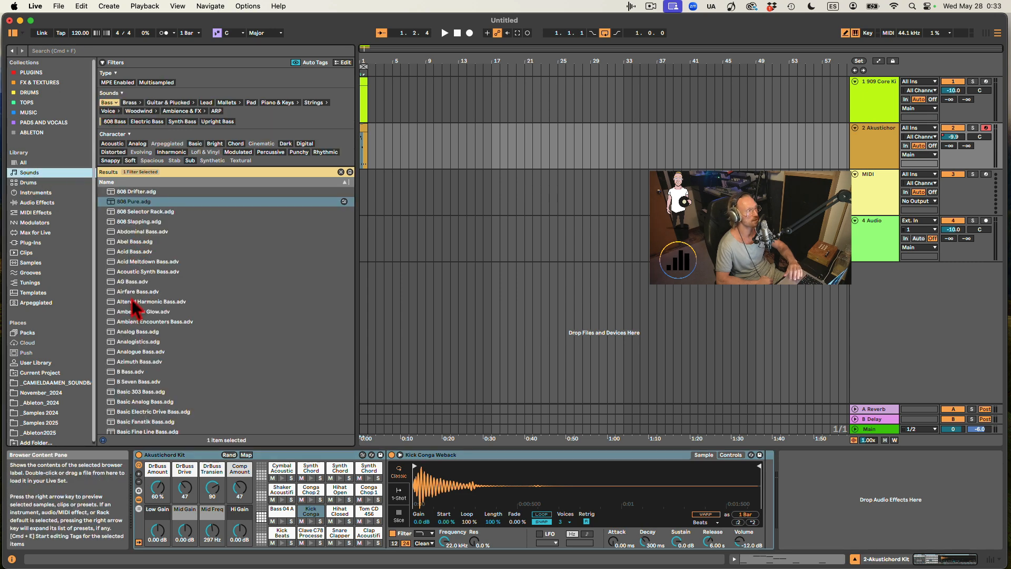
left_click(133, 293)
left_click_drag(131, 303, 390, 199)
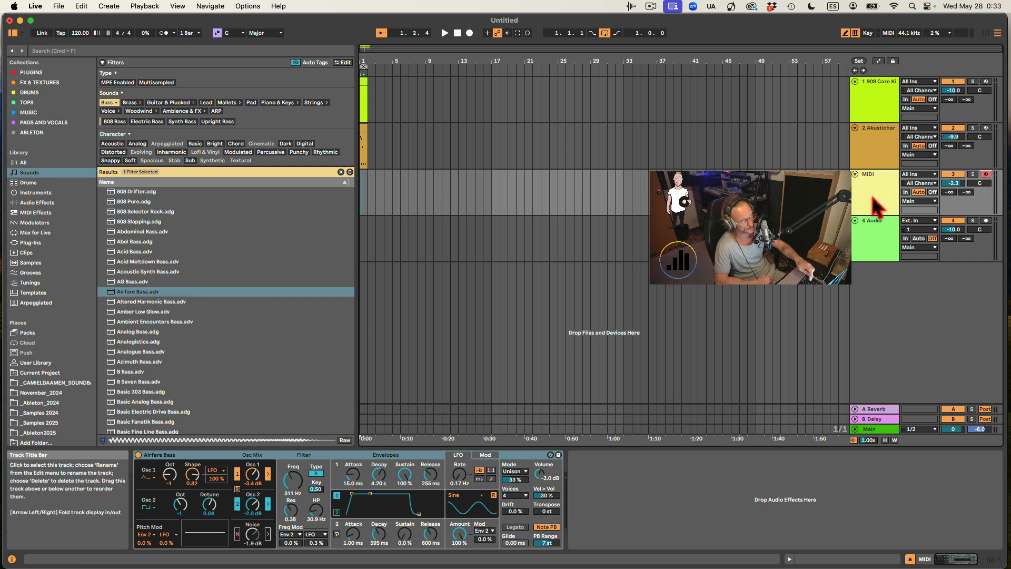
Play Airfare Bass notes from the computer MIDI keyboard, raising the octave range to C3–D4.
key("a")
key("g")
key("k")
key("l")
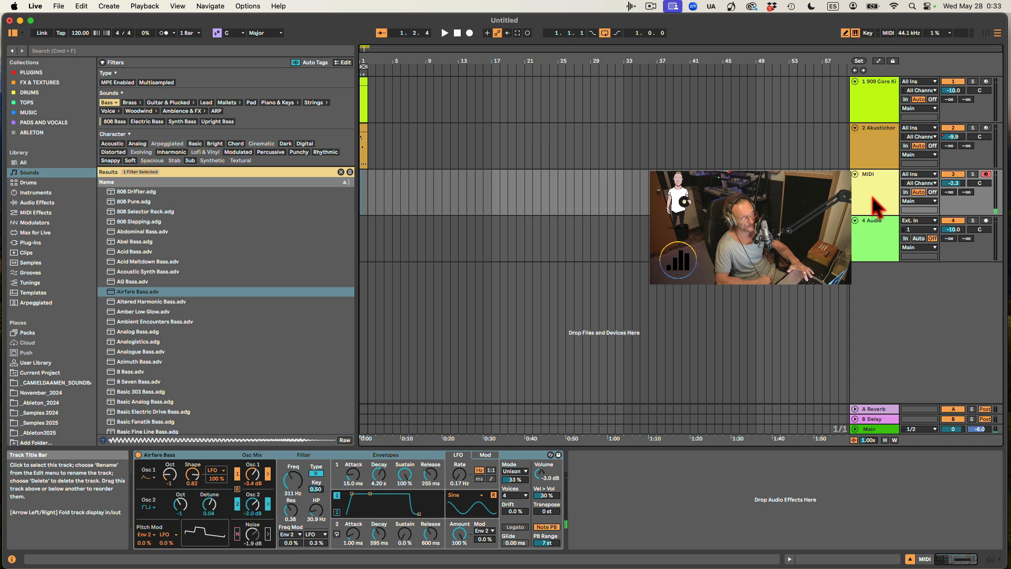
key("a")
key("d")
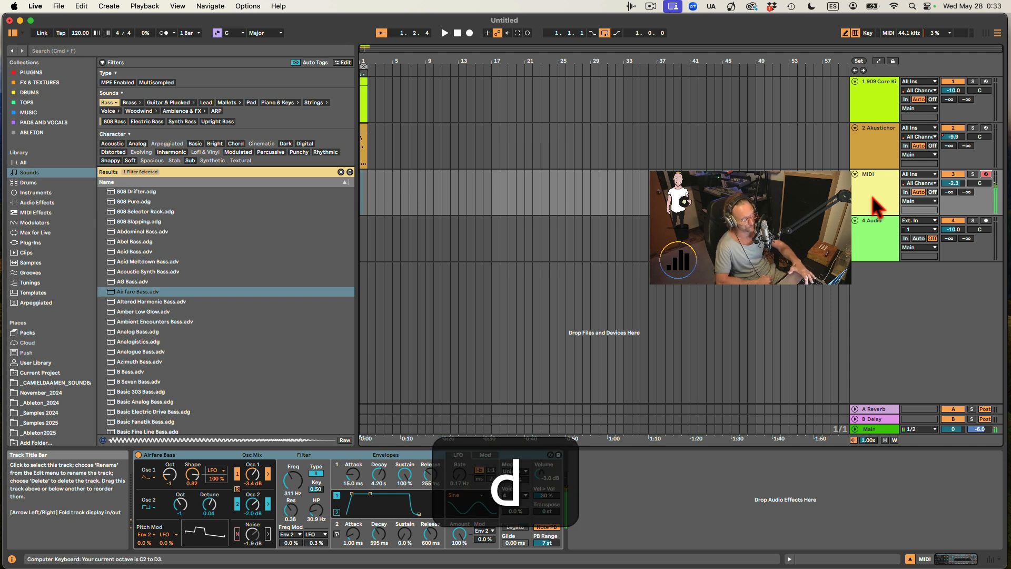
key("h")
key("k")
key("l")
key("a")
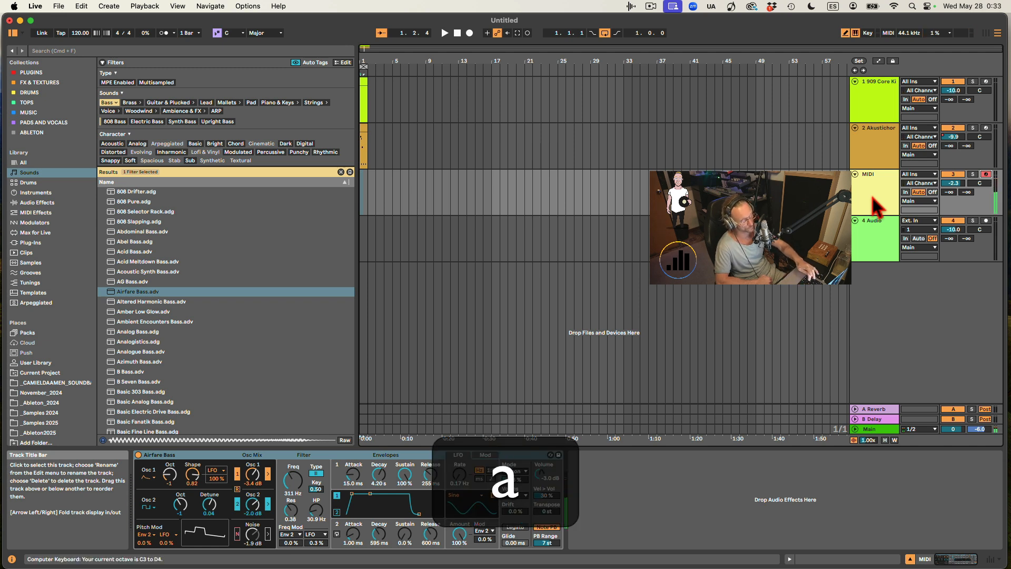
key("x")
key("d")
key("h")
key("l")
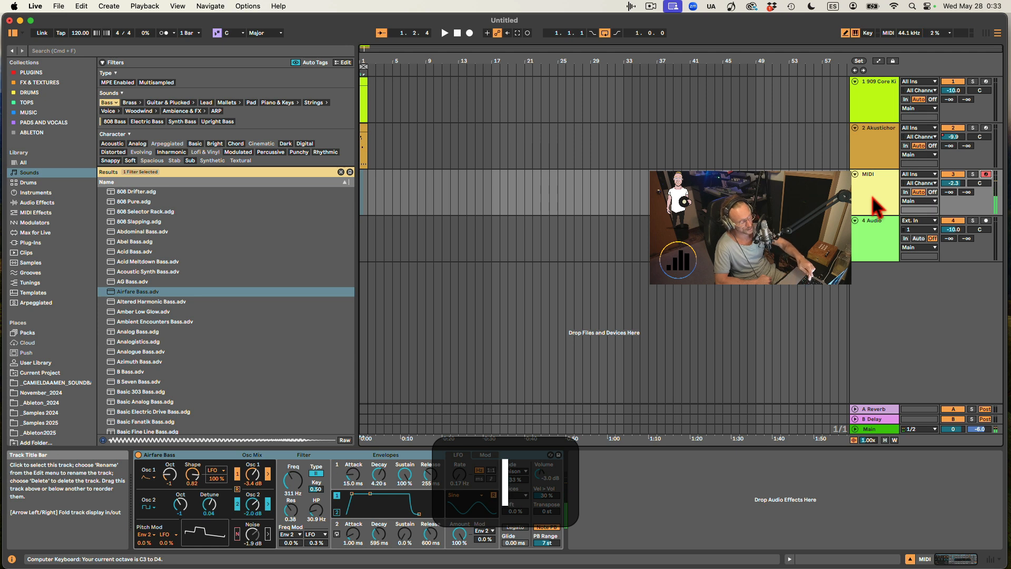
Lower the computer keyboard's octave range to C2–D3 and on to C1–D2, playing Airfare Bass notes in each.
key("z")
key("a")
key("d")
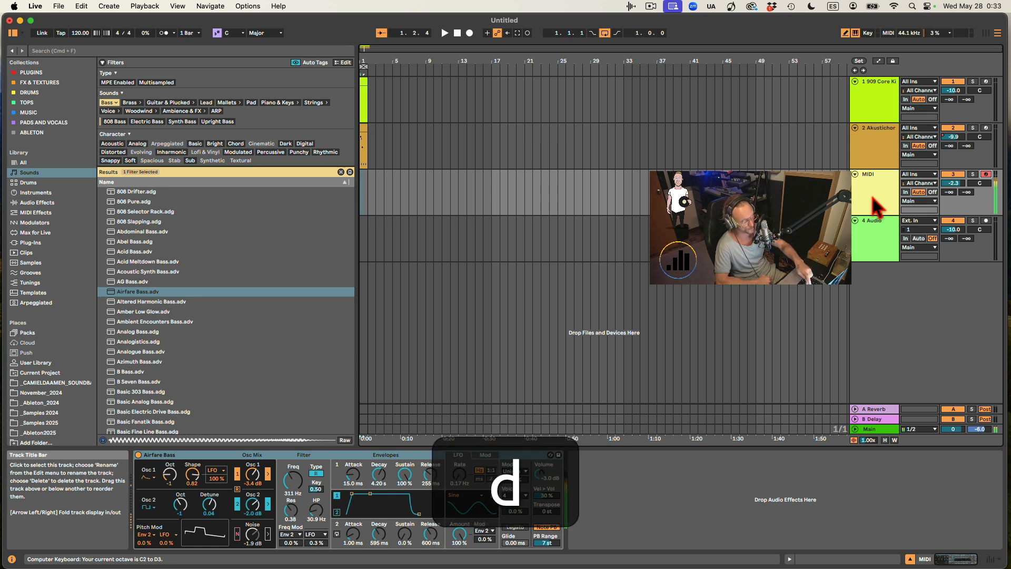
key("h")
key("l")
key("k")
key("z")
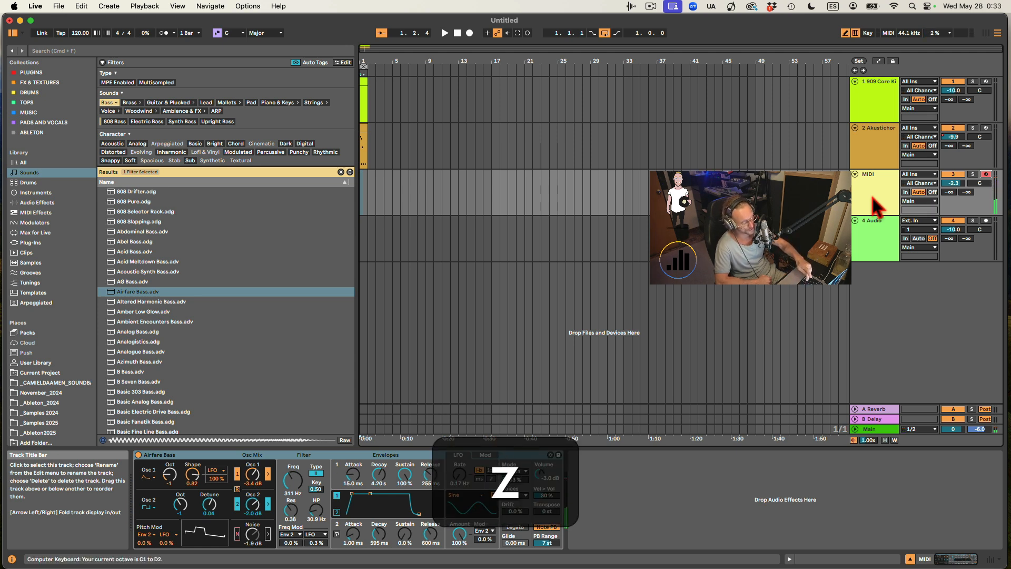
key("a")
key("f")
key("h")
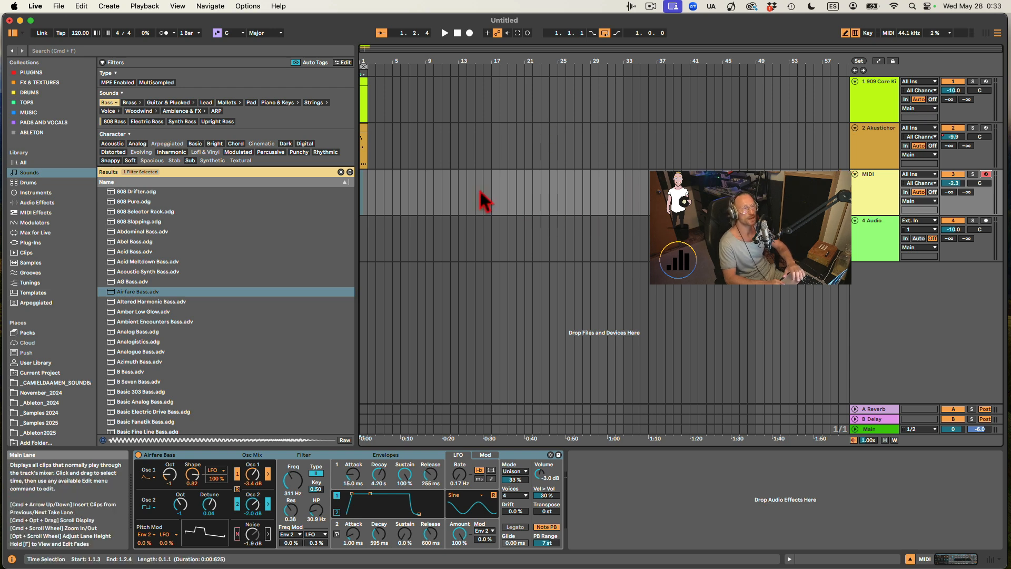
Switch to Session View and back to Arrangement View, and select each of the four tracks in turn.
key("Tab")
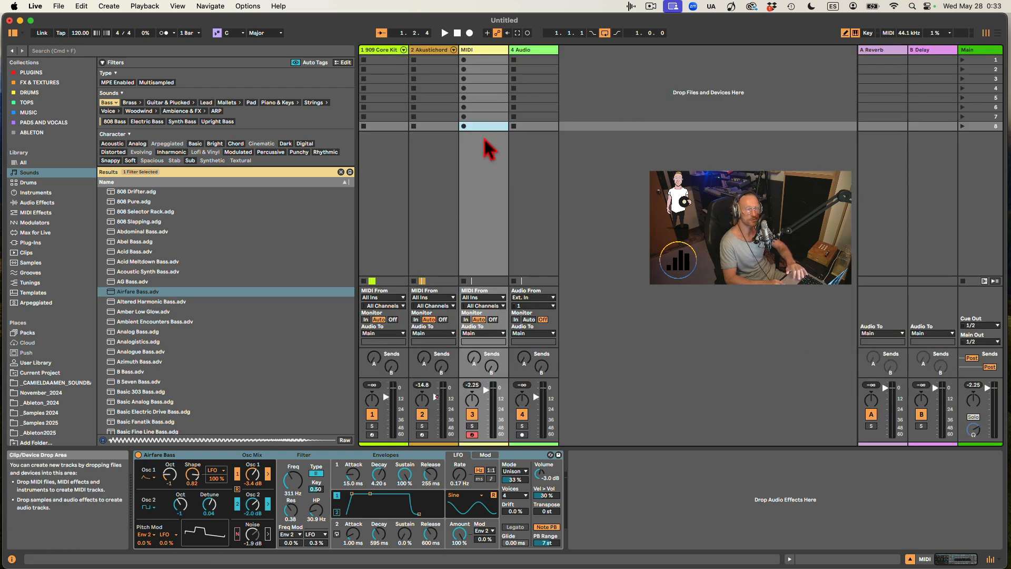
left_click(999, 38)
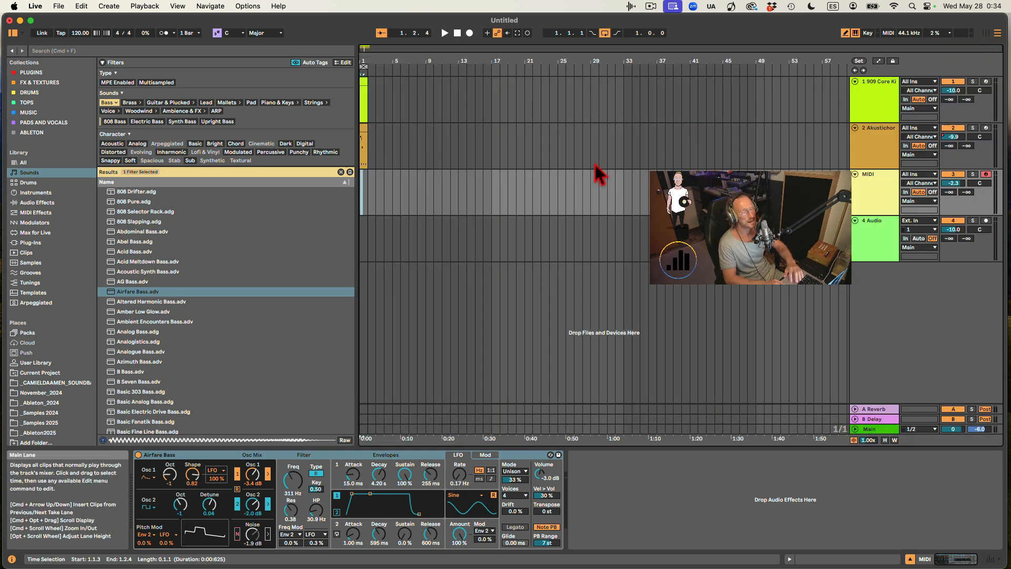
left_click(874, 110)
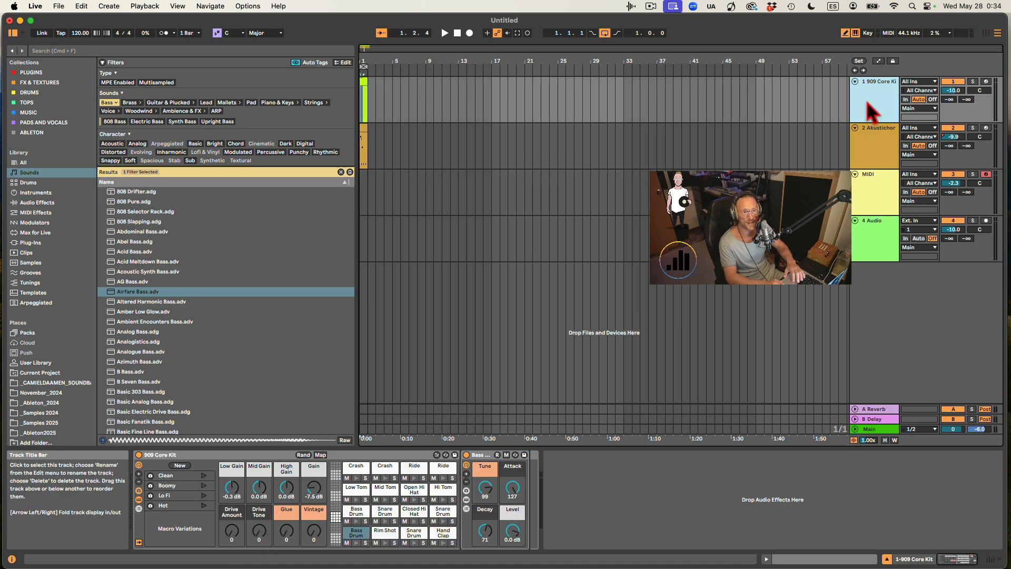
left_click(879, 155)
left_click(877, 191)
left_click(878, 237)
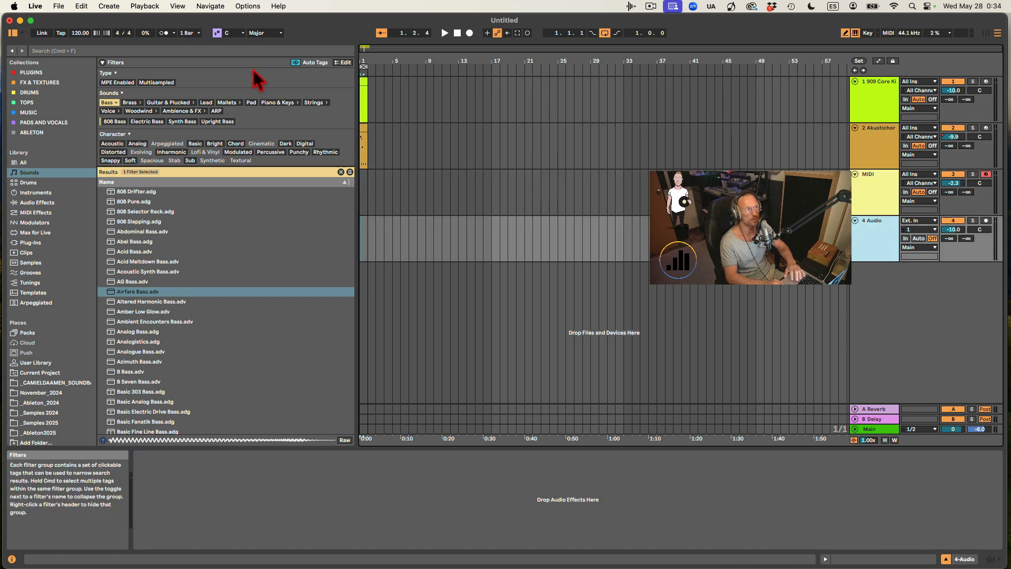
Insert a new audio track and a new MIDI track below the 4 Audio track.
left_click(109, 6)
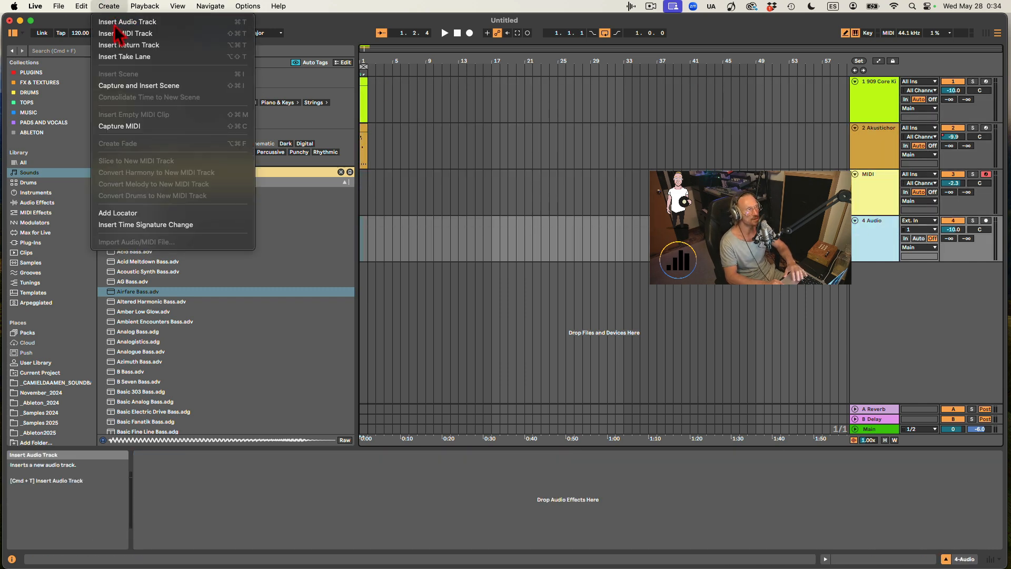
left_click(115, 24)
left_click(109, 6)
left_click(112, 33)
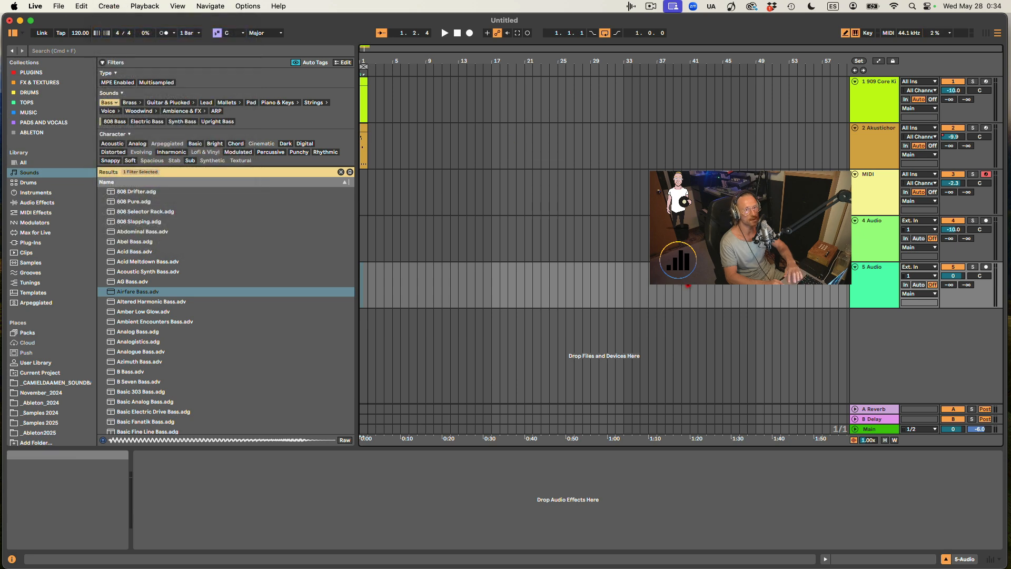
Delete the A Reverb and B Delay return tracks.
left_click(874, 416)
left_click(874, 409)
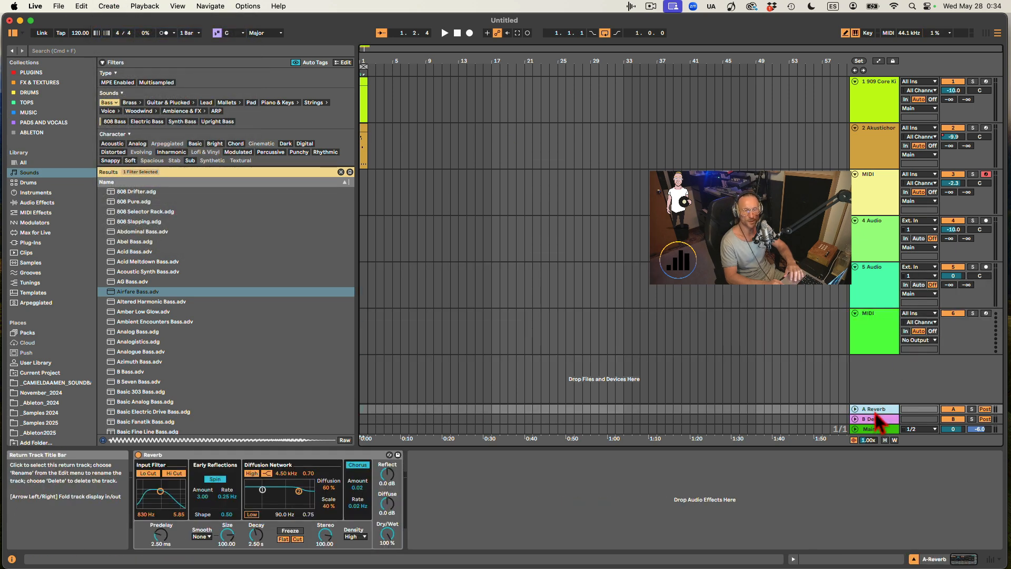
key("BackSpace")
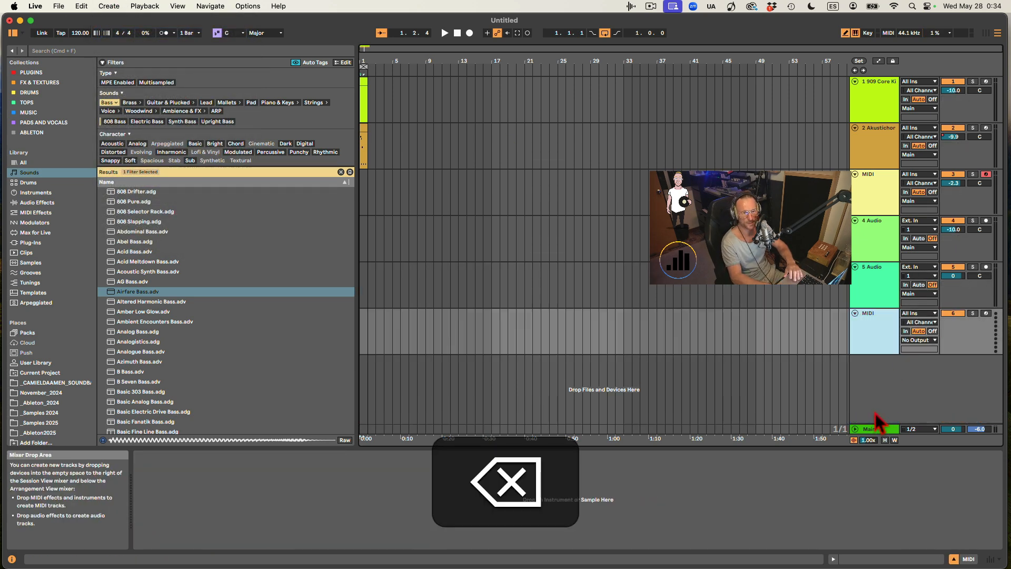
Delete all the audio and MIDI tracks except the 909 Core Kit track.
left_click(877, 264)
key("BackSpace")
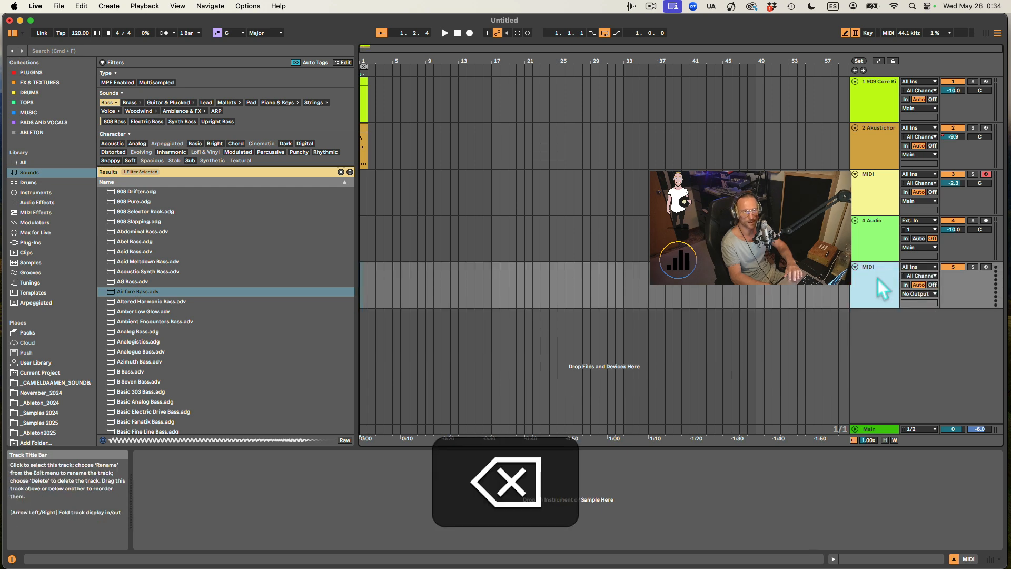
left_click_drag(877, 277, 878, 203)
key("BackSpace")
key("BackSpace")
key("BackSpace")
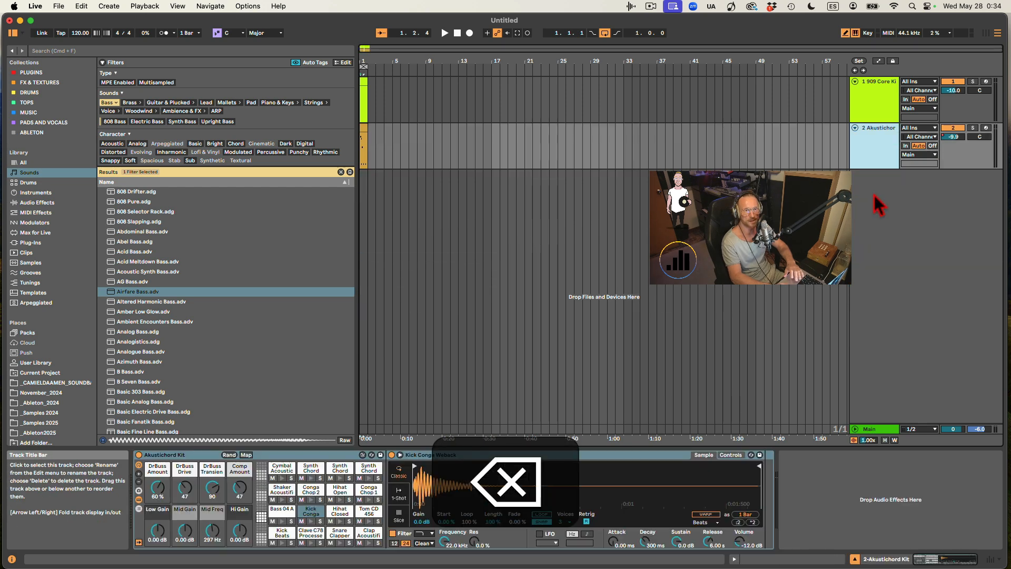
key("BackSpace")
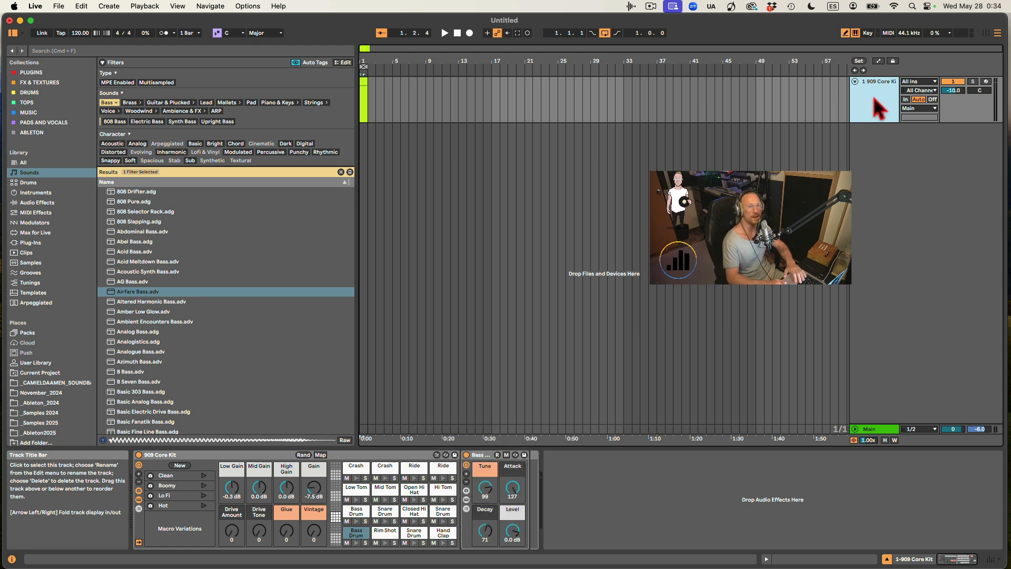
Inspect the Main track and its volume setting, and show the 909 Core Kit rack on the remaining track.
left_click(879, 429)
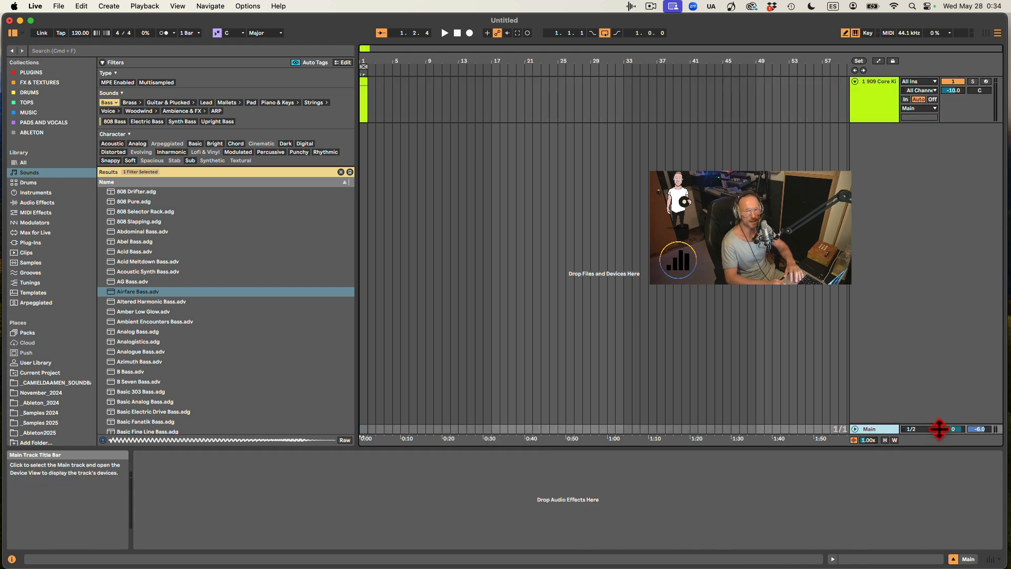
mouse_move(948, 429)
left_mouse_down()
mouse_move(947, 447)
mouse_move(949, 427)
left_mouse_up()
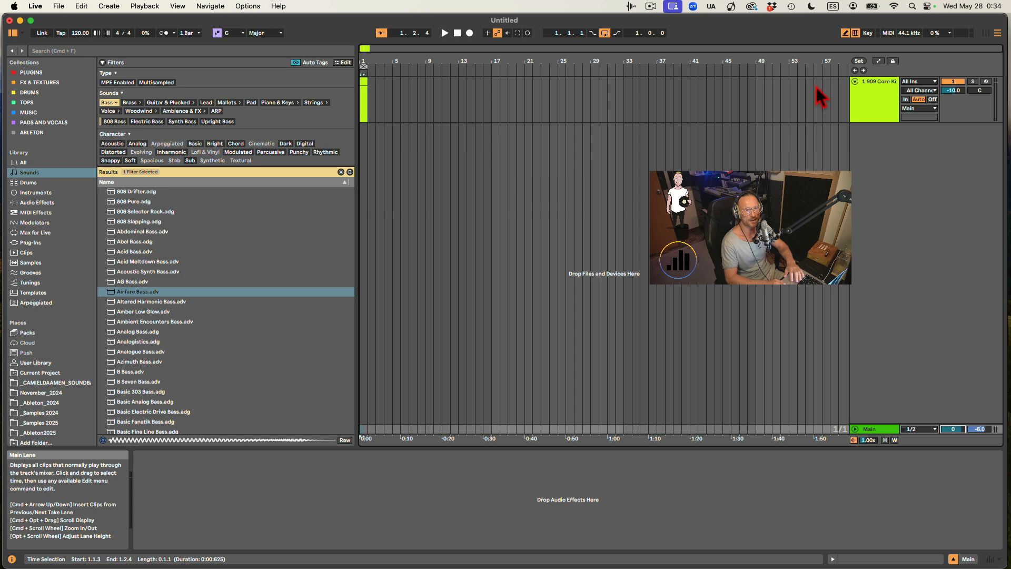
left_click(863, 102)
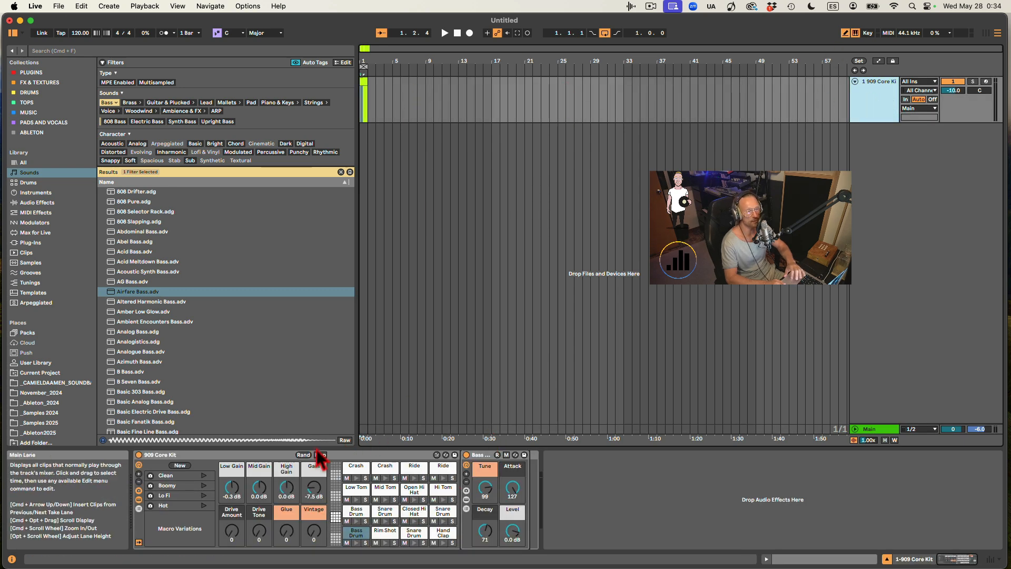
left_click(277, 468)
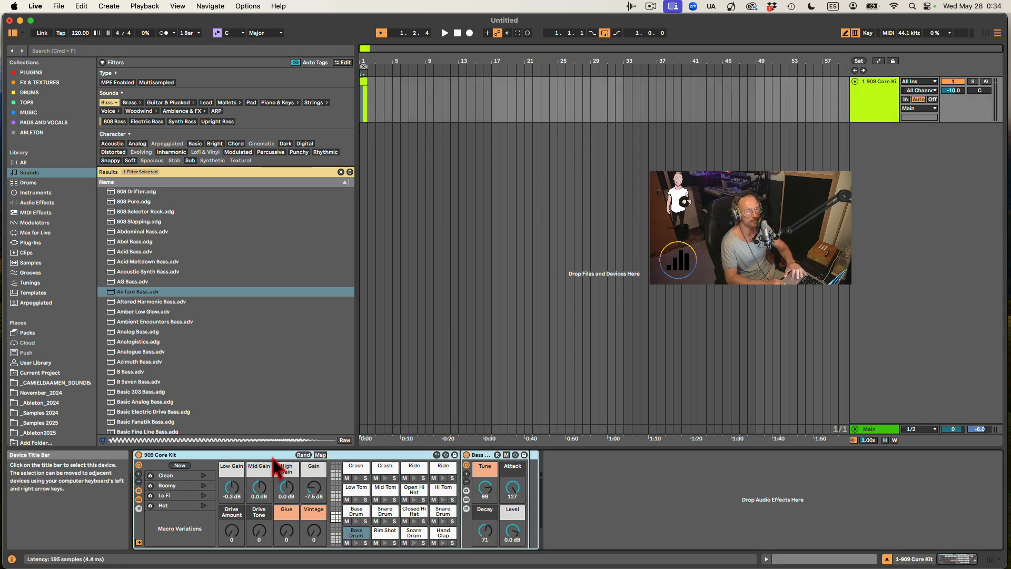
Open the MIDI clip at bar 1 of the 909 Core Kit track for editing and briefly toggle the mixer view.
double_click(364, 79)
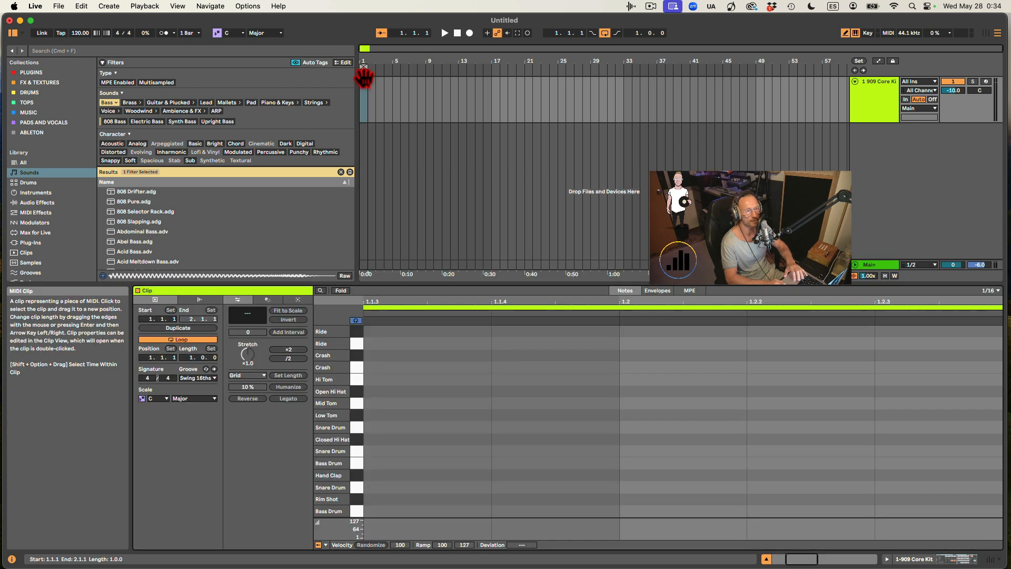
left_click(939, 562)
left_click(958, 559)
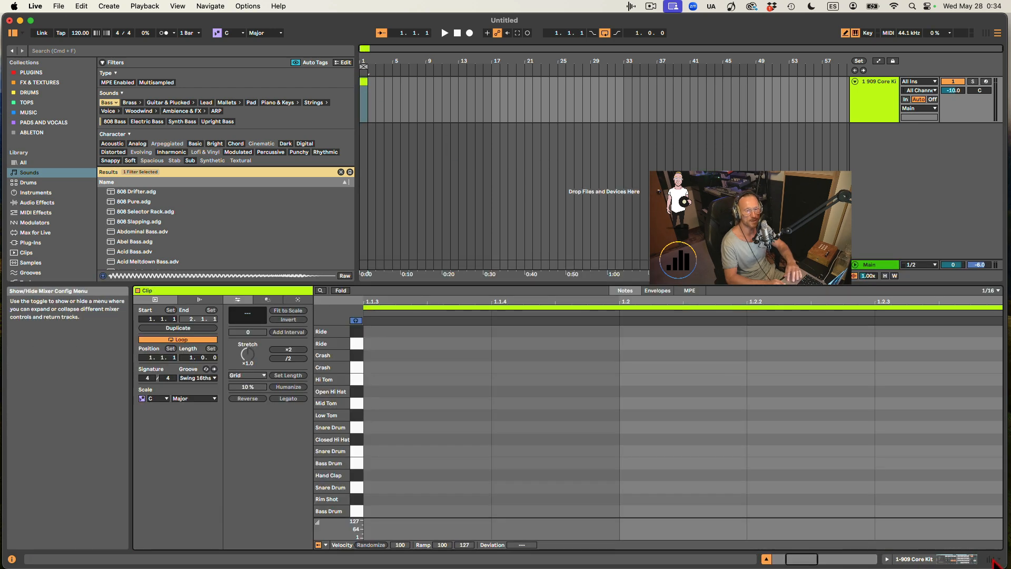
left_click(991, 560)
left_click(990, 560)
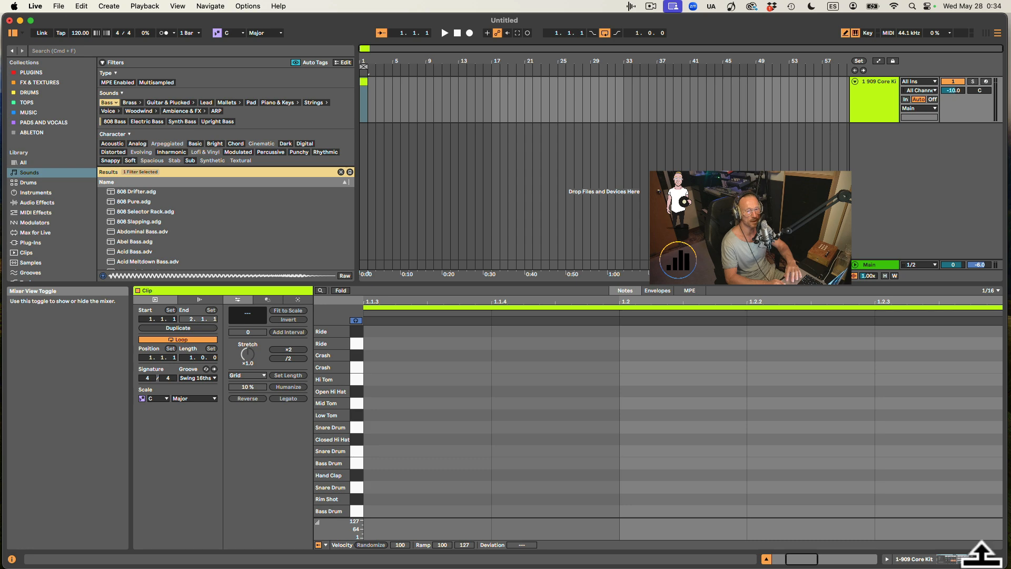
Toggle the clip view and info view off and back on, and reduce the clip view's height.
left_click(766, 559)
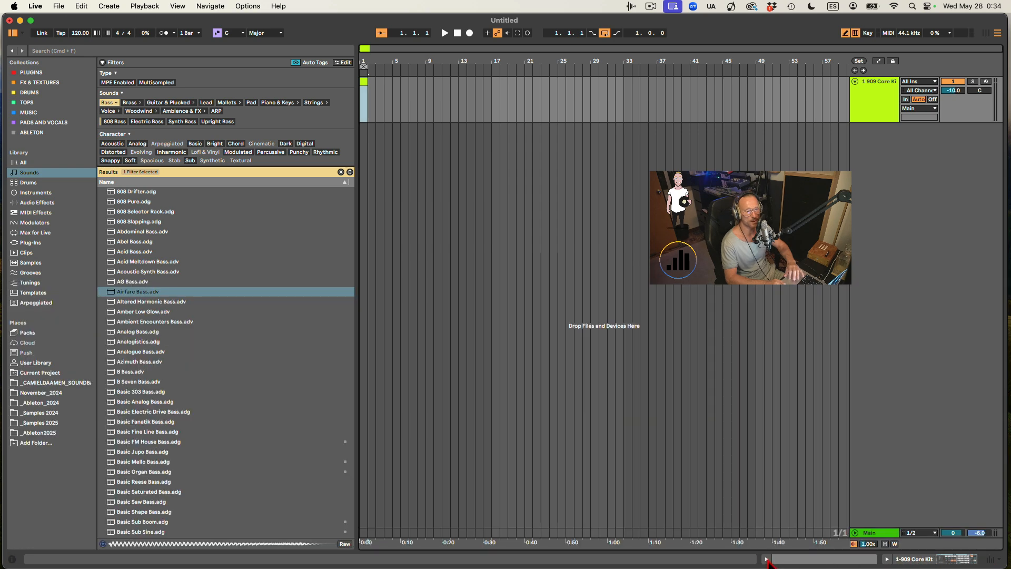
left_click(766, 559)
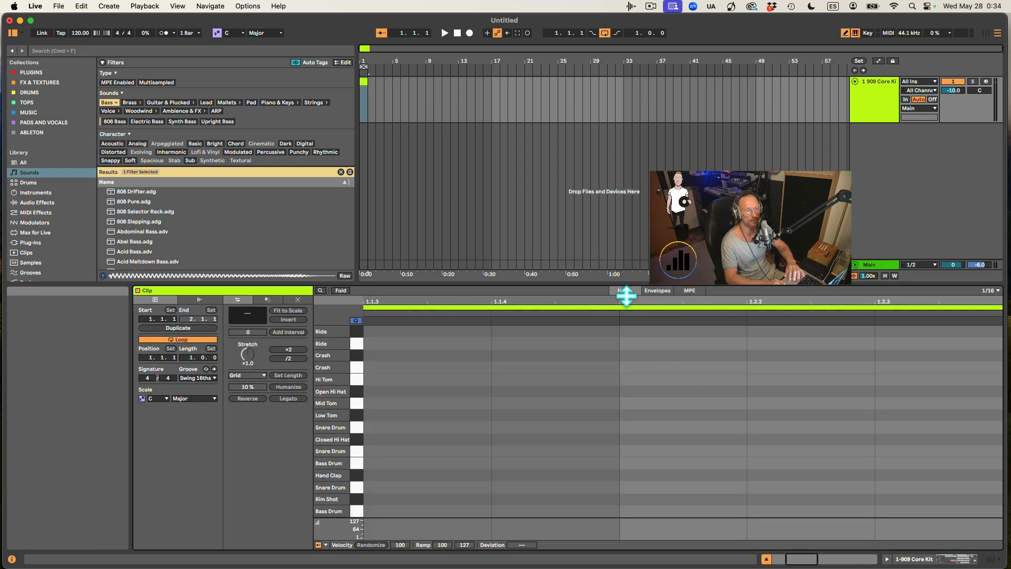
left_click_drag(626, 296, 602, 440)
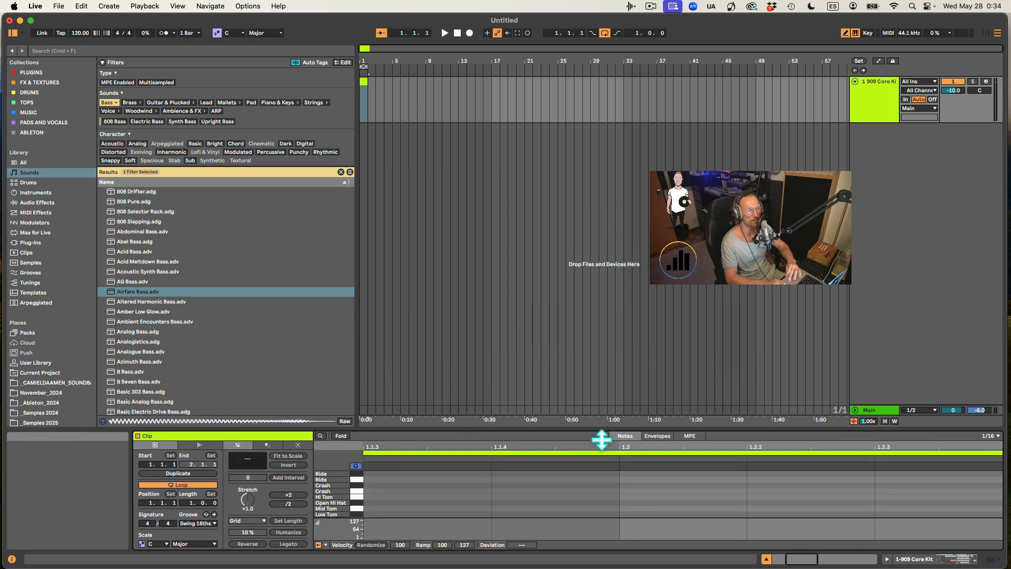
left_click(12, 559)
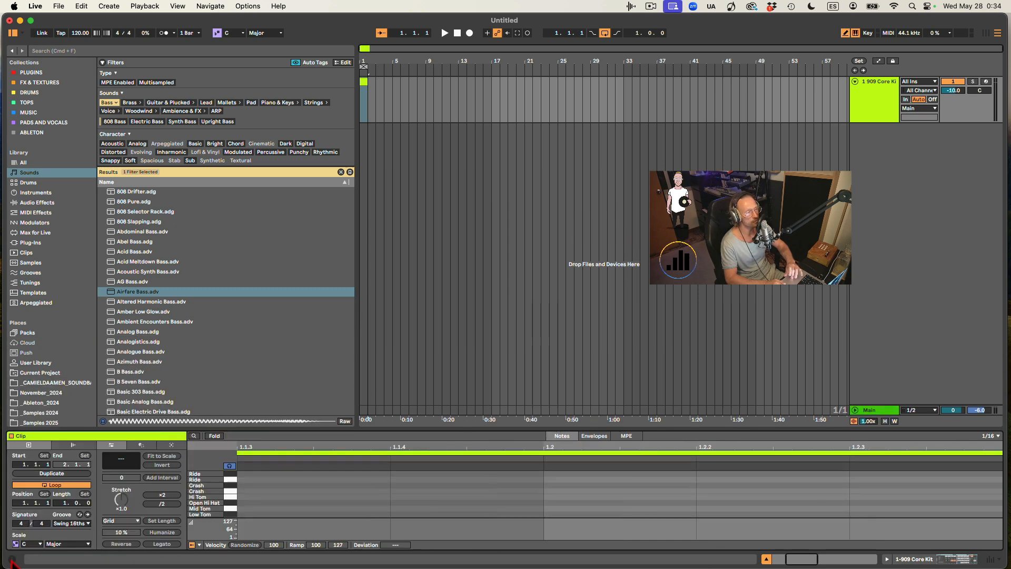
left_click(12, 559)
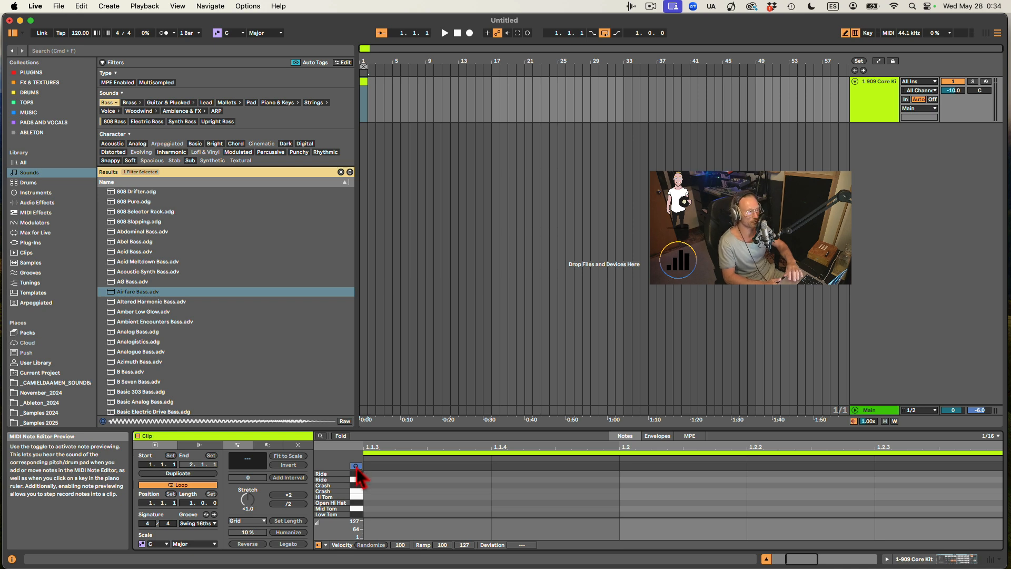
Toggle the browser's automatic file preview off and on, and audition the Analogistics.adg sound.
left_click(103, 422)
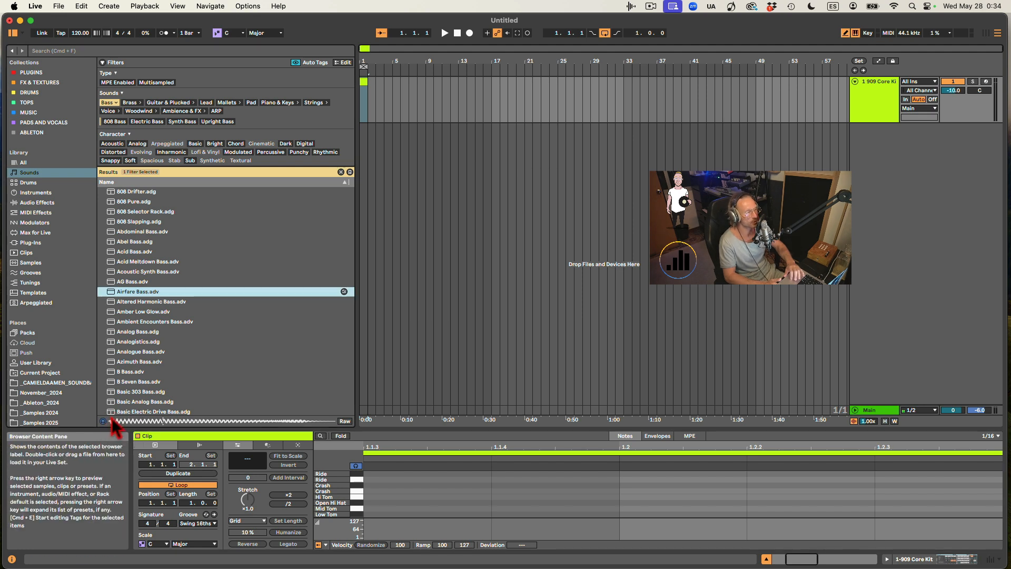
left_click(103, 421)
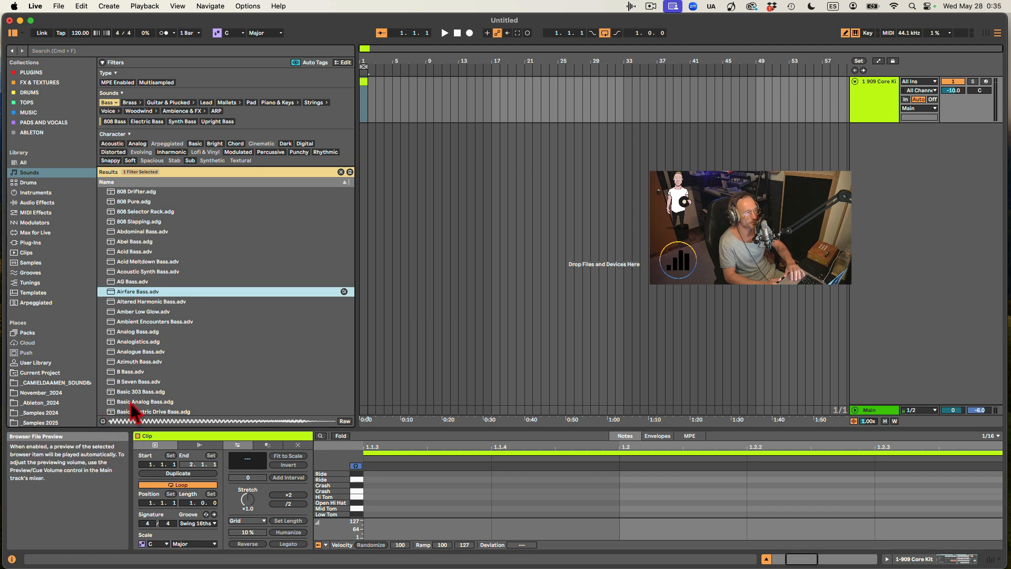
key("space")
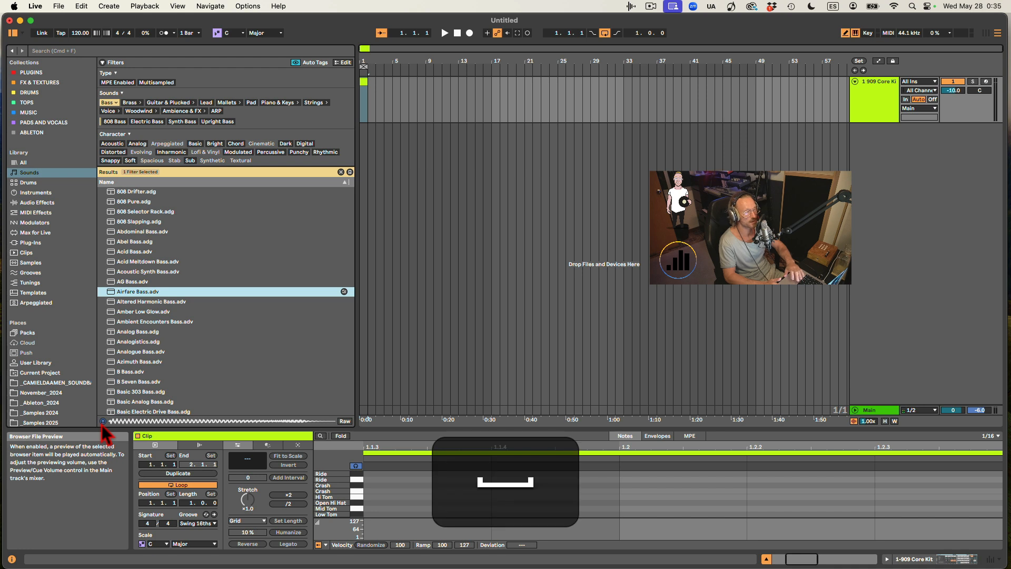
left_click(150, 342)
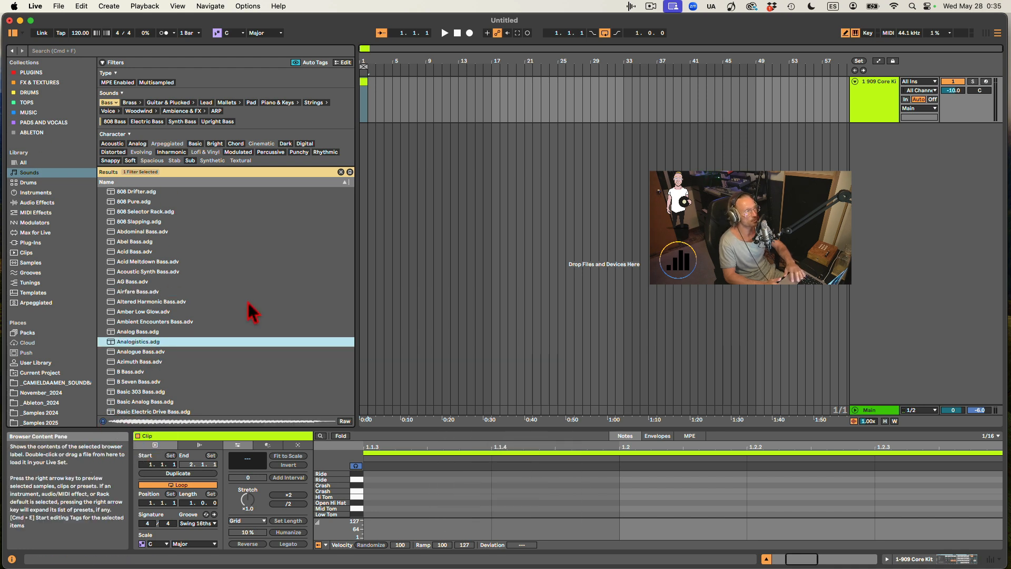
Hide and reshow the browser, narrow its width, and list the Drums library category.
left_click(12, 34)
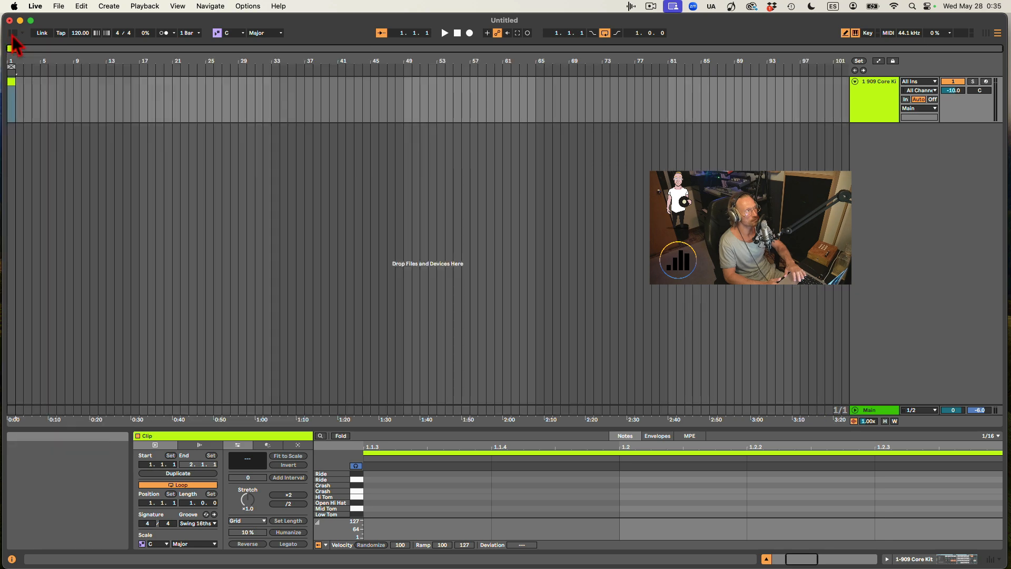
left_click(12, 35)
left_click_drag(358, 211, 253, 219)
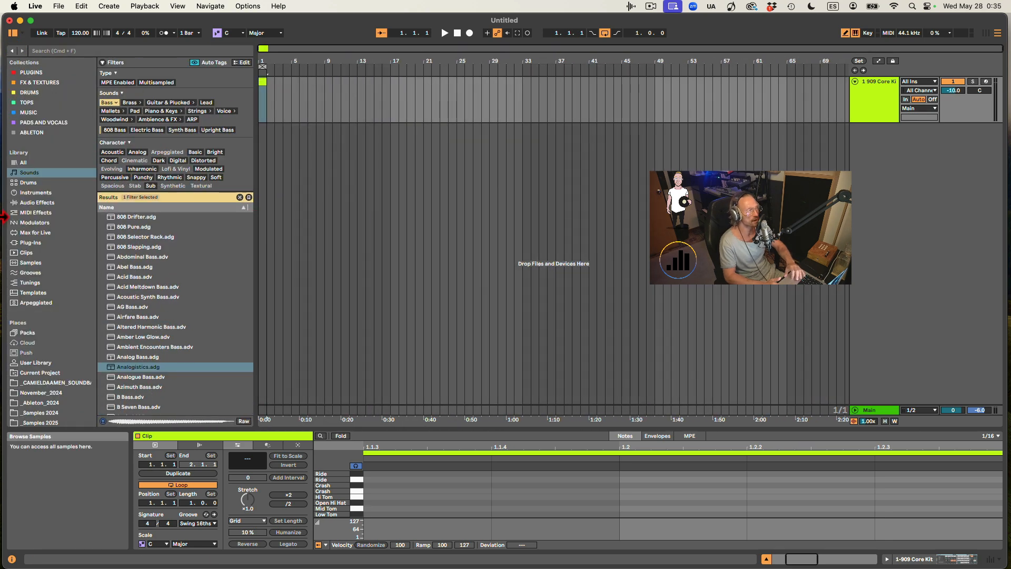
left_click(27, 182)
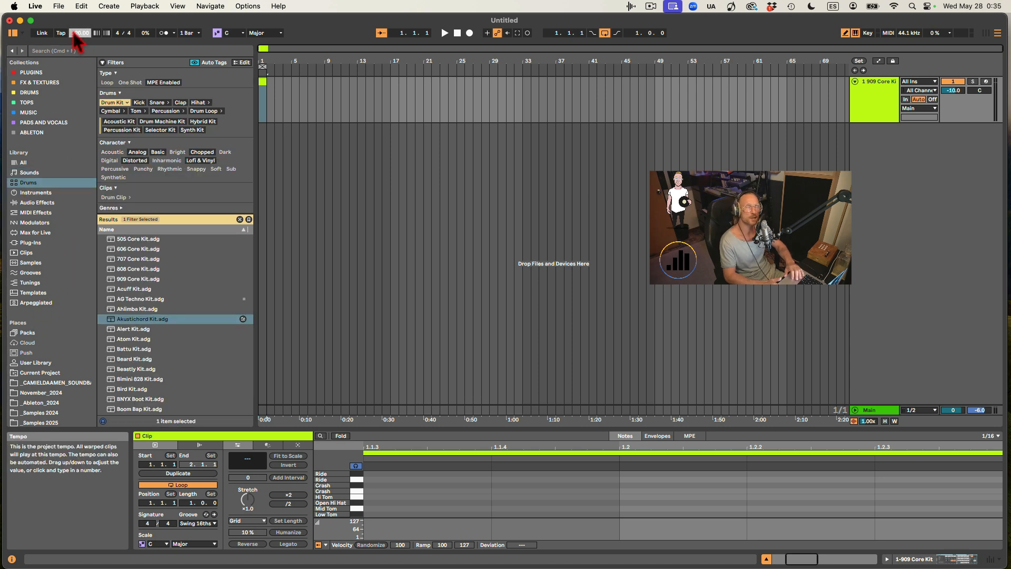
Turn the metronome on for a brief playback and switch it off again.
left_click(165, 33)
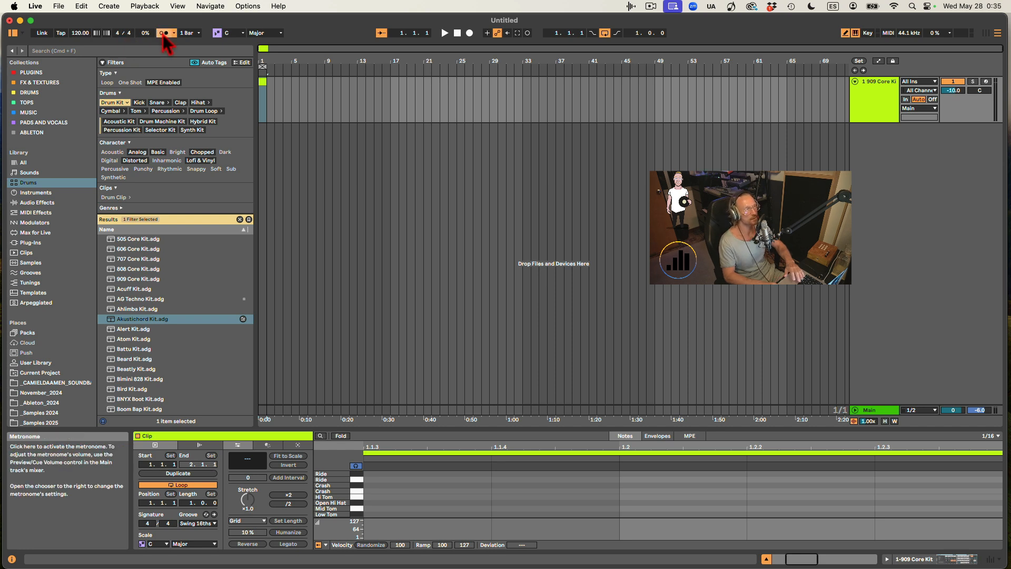
key("space")
left_click(175, 33)
left_click(176, 35)
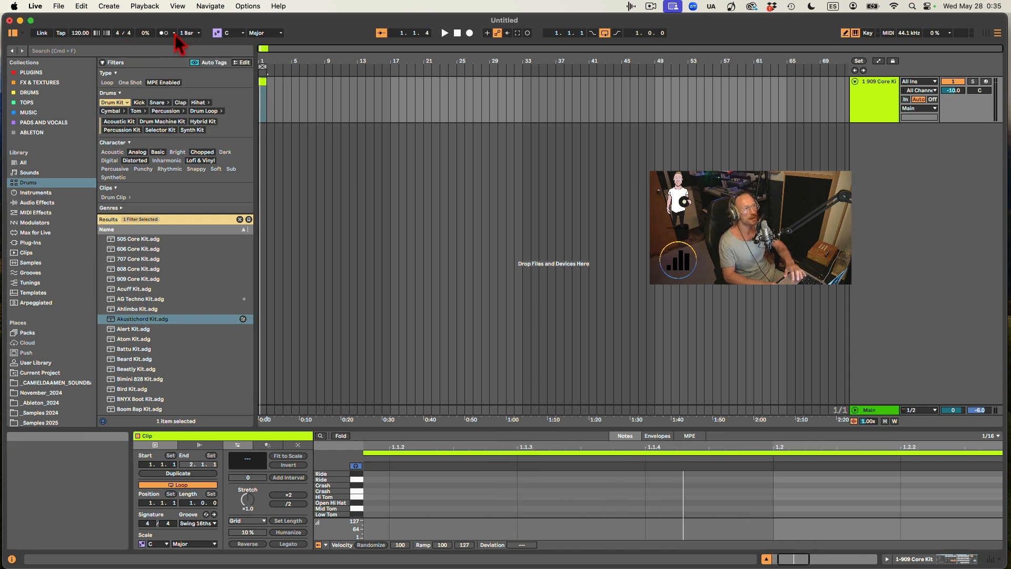
Start and stop playback briefly, and point out the arrangement loop switch and Draw Mode.
left_click(445, 34)
left_click(457, 33)
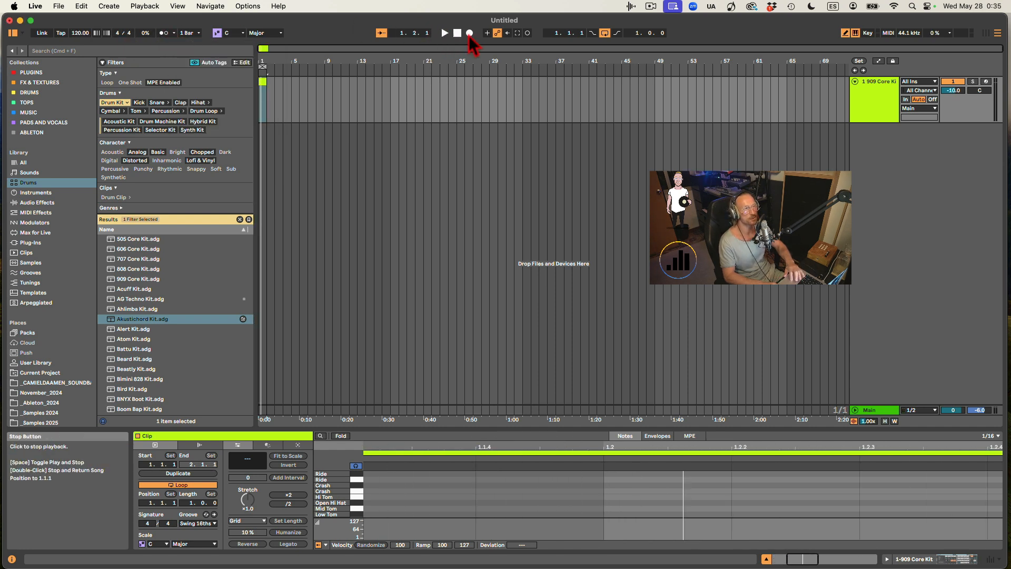
left_click(604, 36)
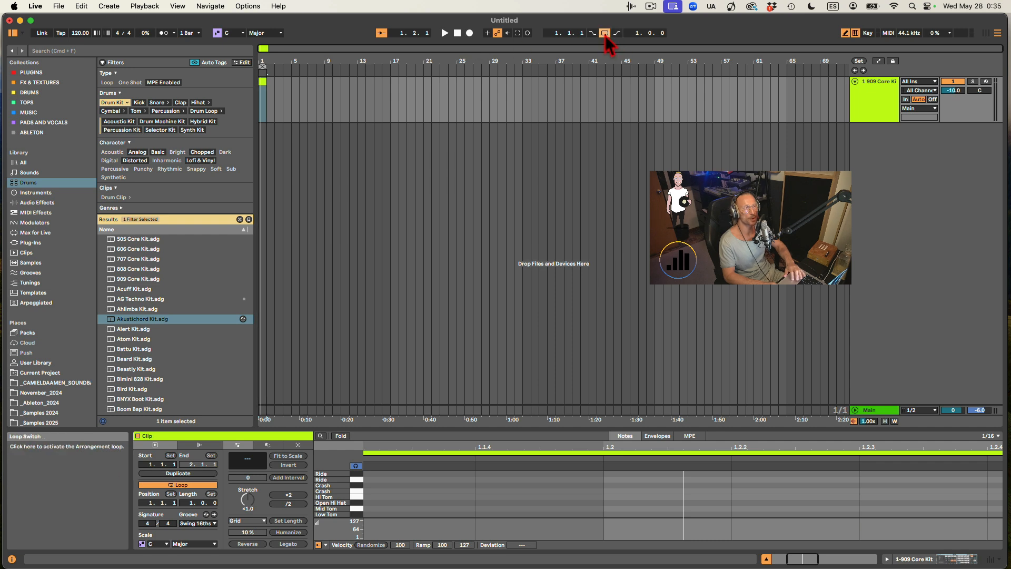
left_click(845, 34)
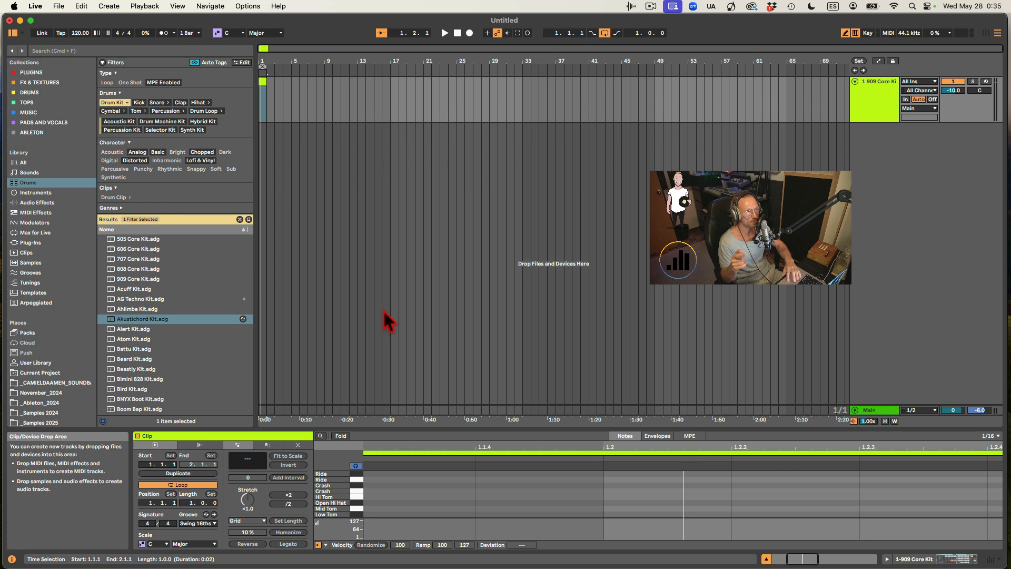
Open the Display & Input settings and leave the interface zoom at 100 %.
left_click(56, 6)
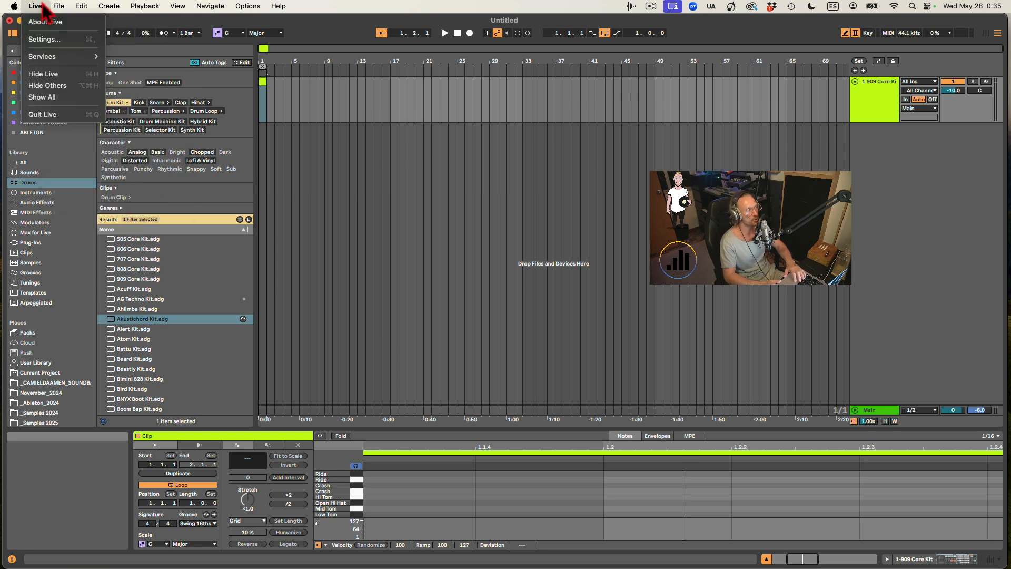
left_click(43, 38)
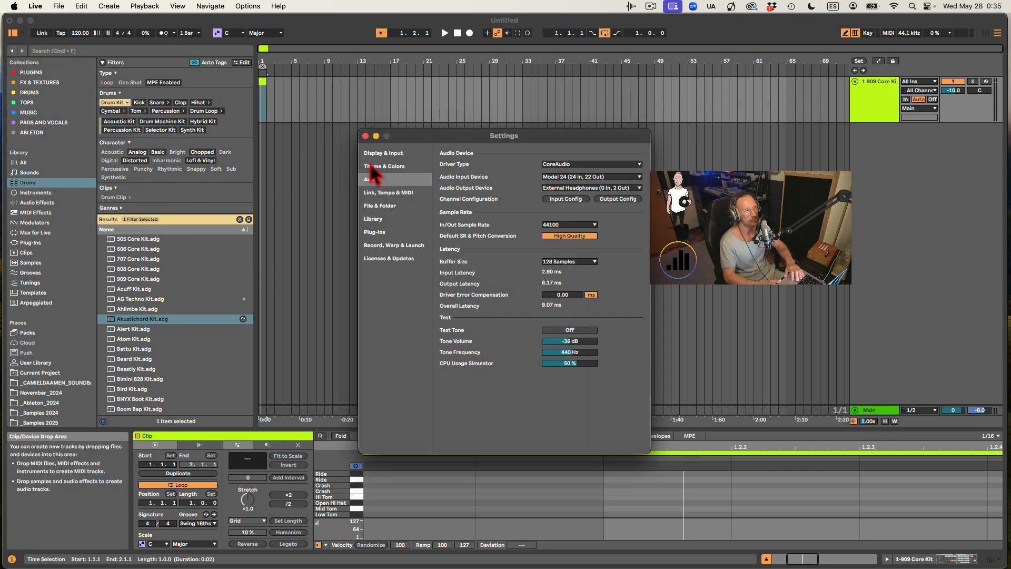
left_click(392, 154)
left_click_drag(547, 178, 472, 167)
left_click(493, 162)
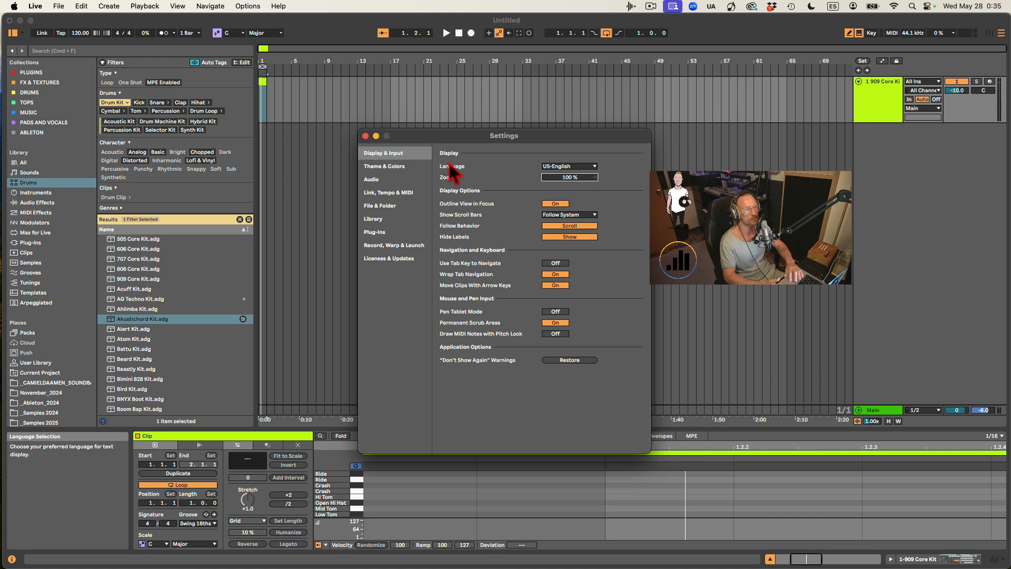
In the Theme & Colors settings, try a color intensity of 100 %, return it to 0 %, and set the brightness to 185 %.
left_click(371, 166)
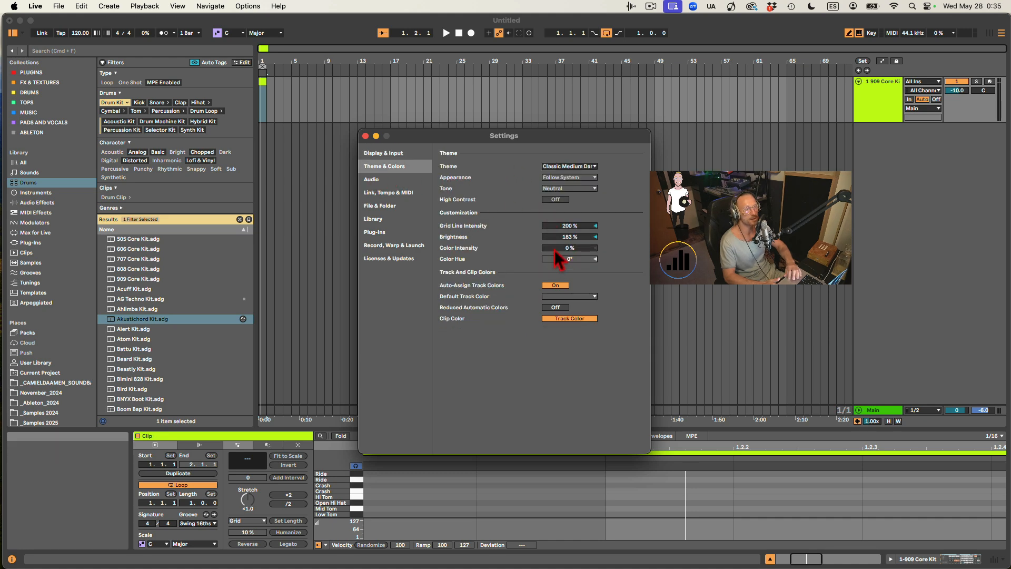
left_click_drag(554, 249, 554, 211)
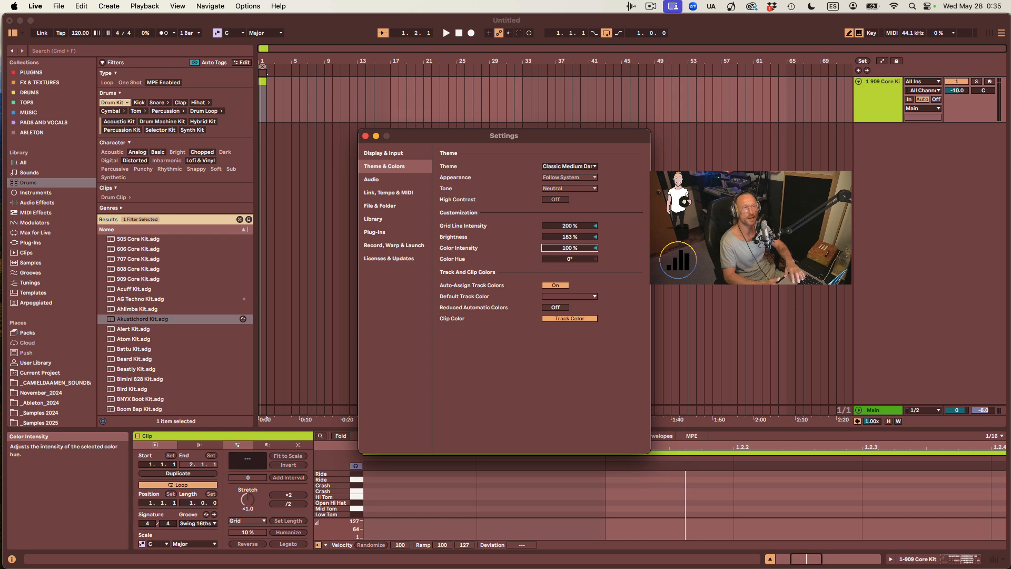
left_click_drag(553, 249, 554, 290)
left_click_drag(562, 238, 561, 179)
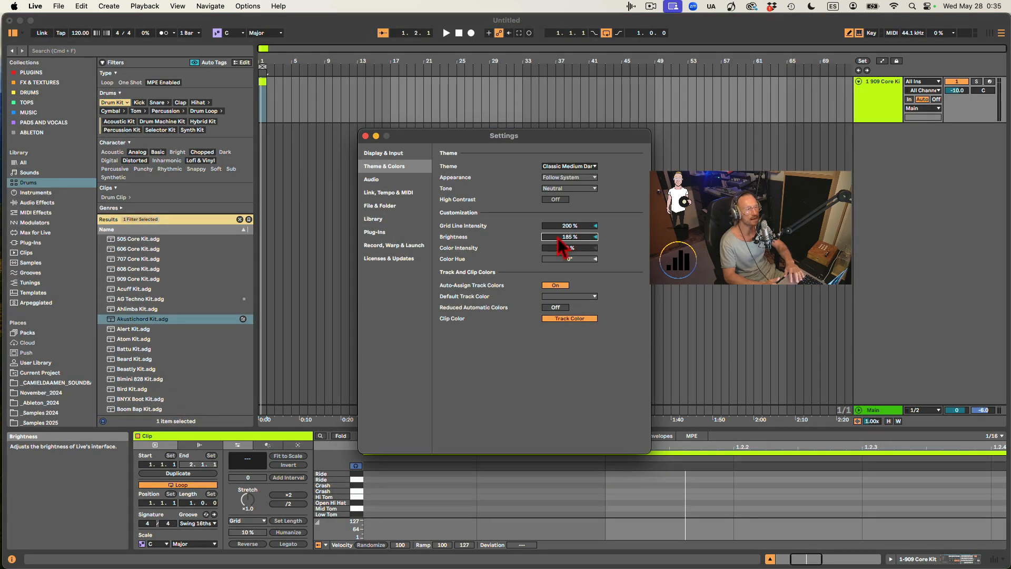
Try the Classic Medium Light theme and return to Classic Medium Dark.
left_click(570, 166)
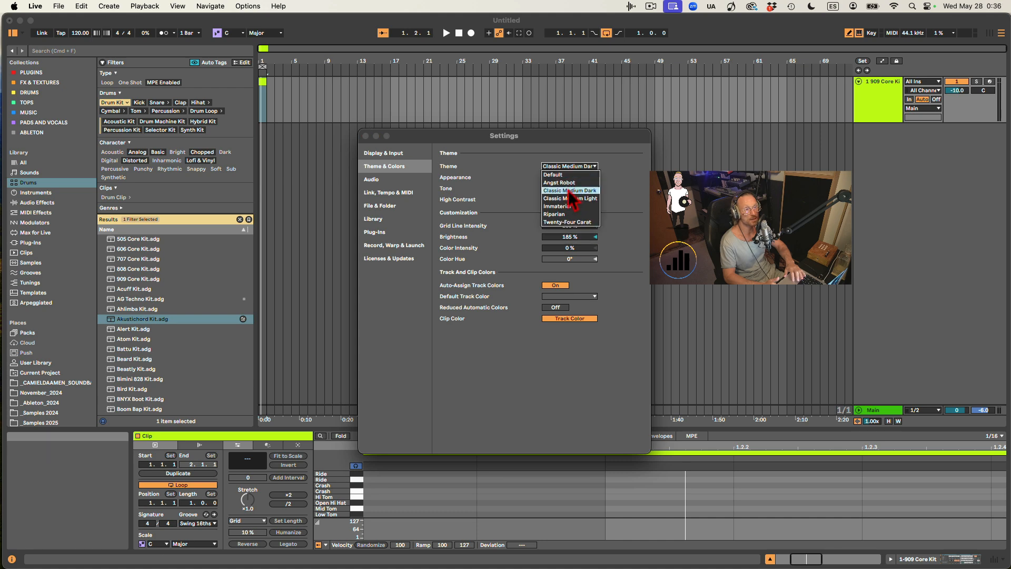
left_click(569, 199)
left_click(562, 165)
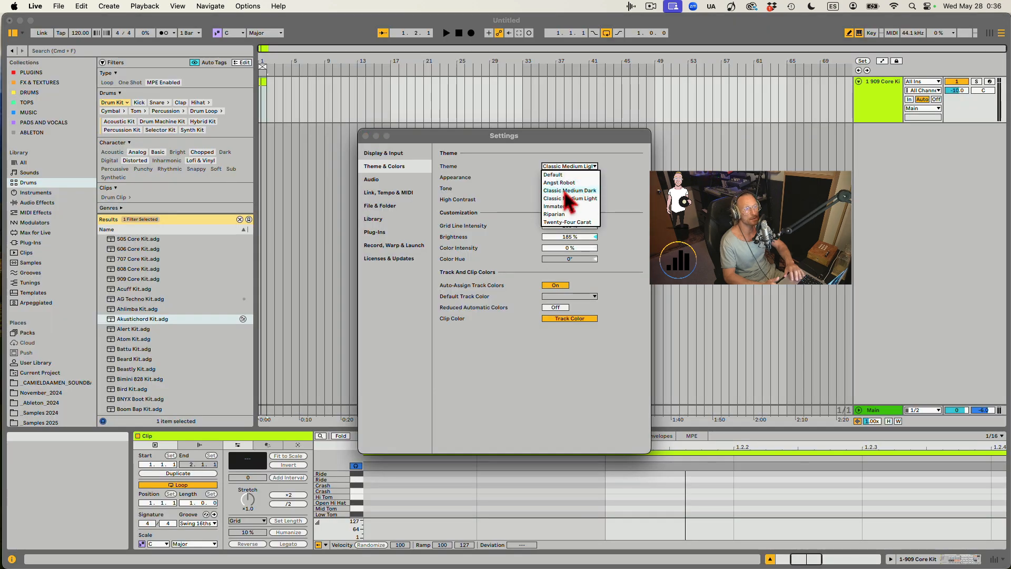
left_click(565, 192)
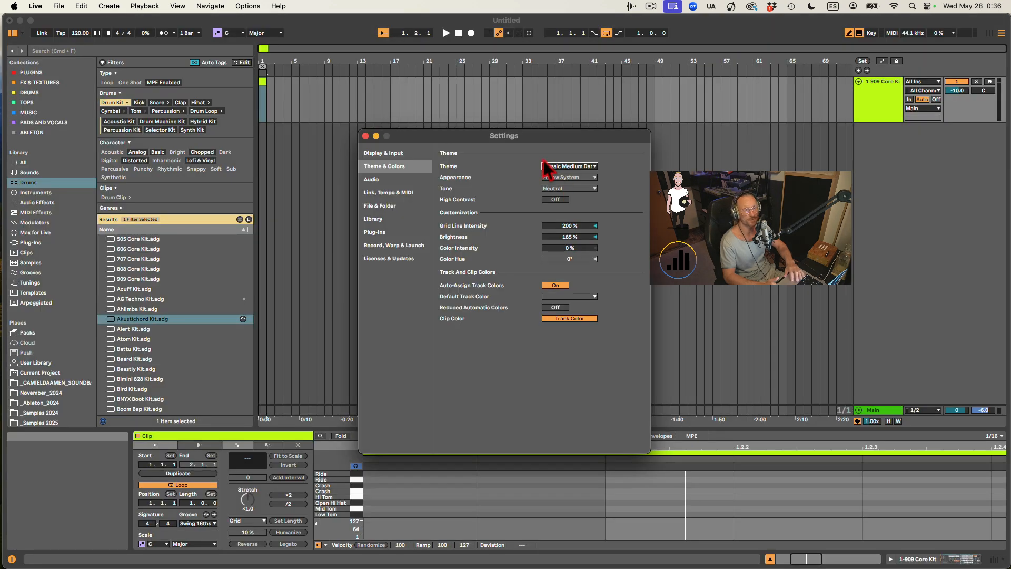
Examine the Audio settings, including the input device and the available audio output devices.
left_click(374, 179)
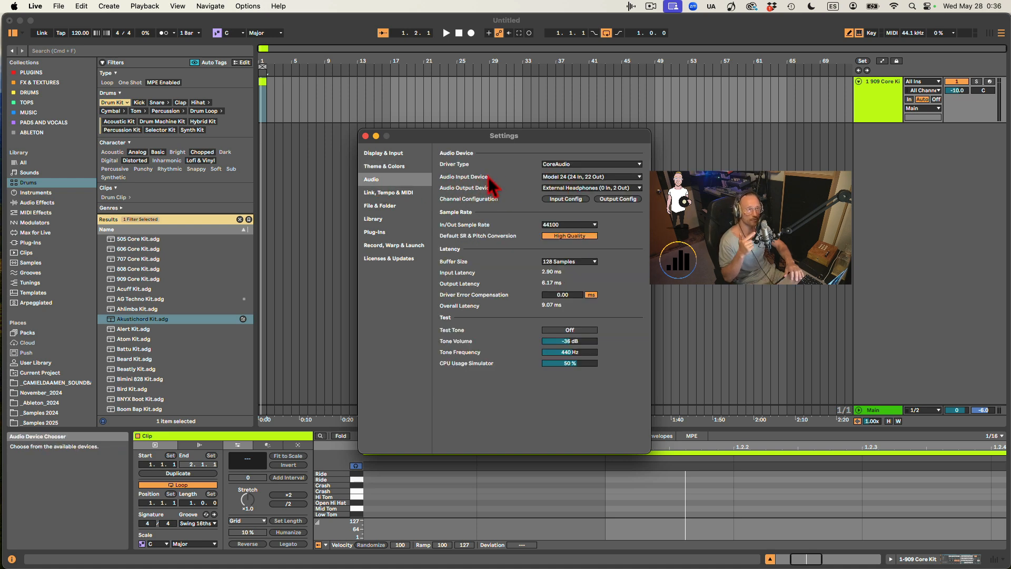
left_click(568, 188)
left_click(568, 188)
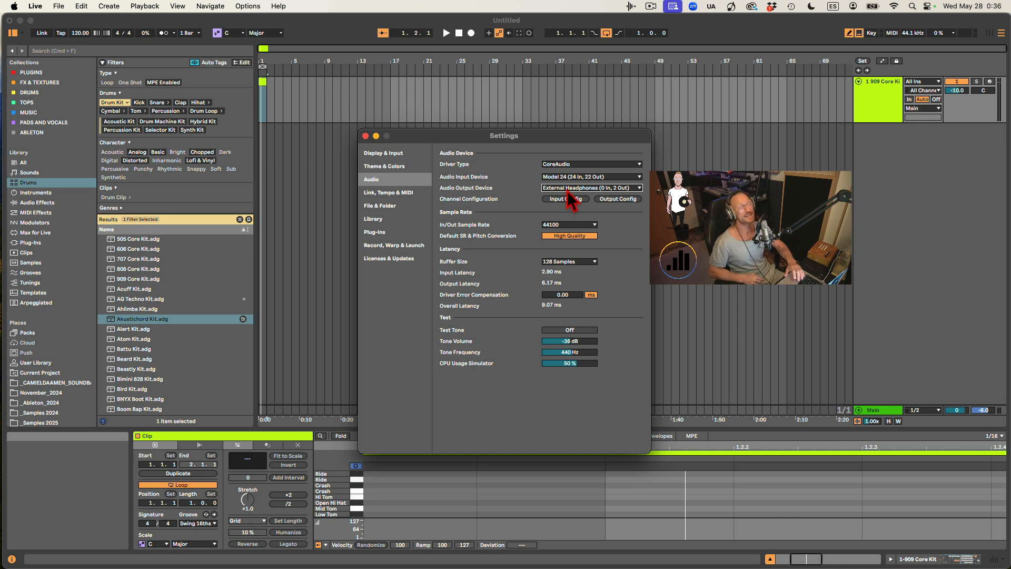
left_click(568, 189)
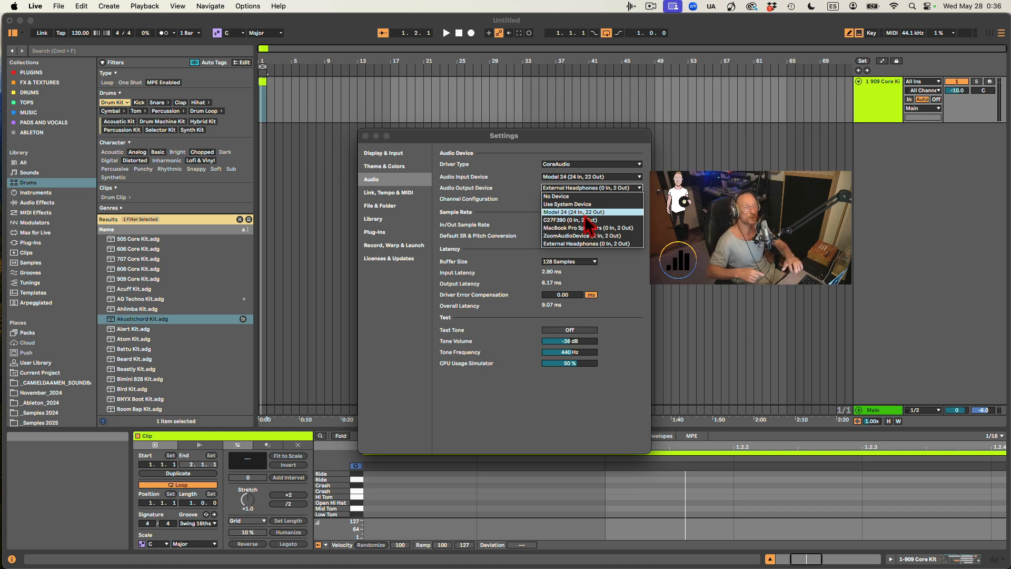
left_click(479, 192)
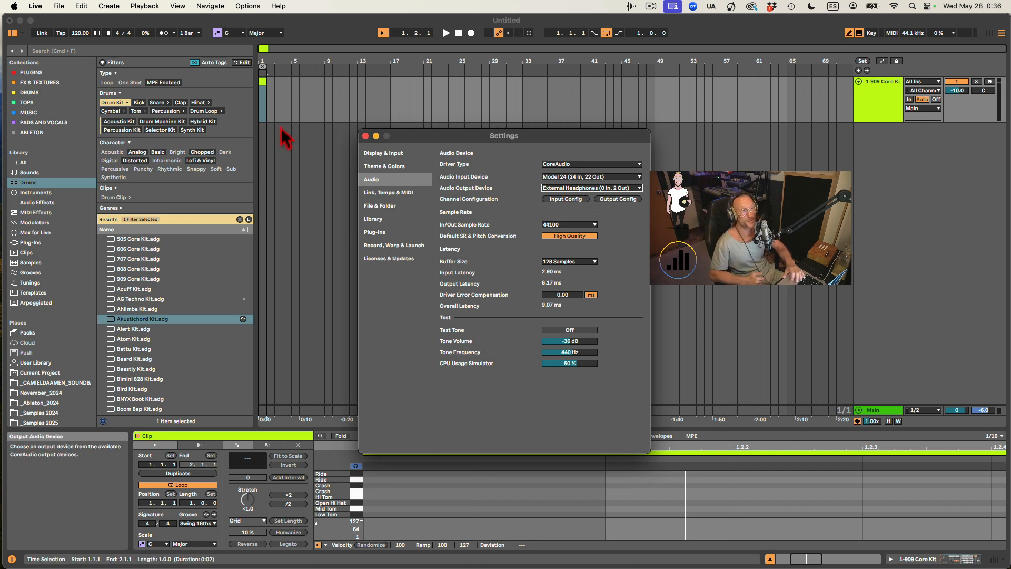
Close the Settings and open the Live manual in Chrome to read its Welcome to Live chapter.
left_click(365, 135)
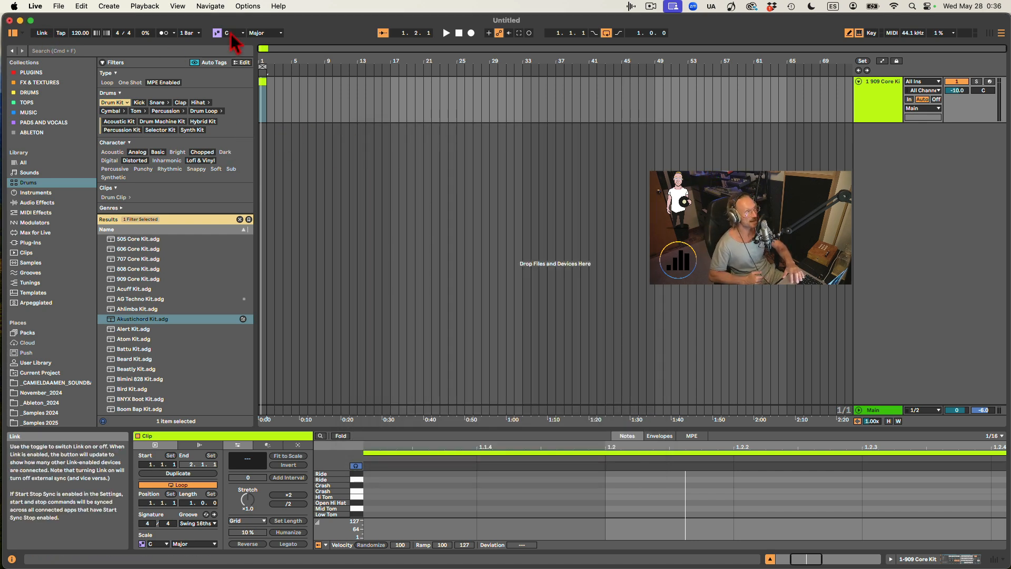
left_click(280, 7)
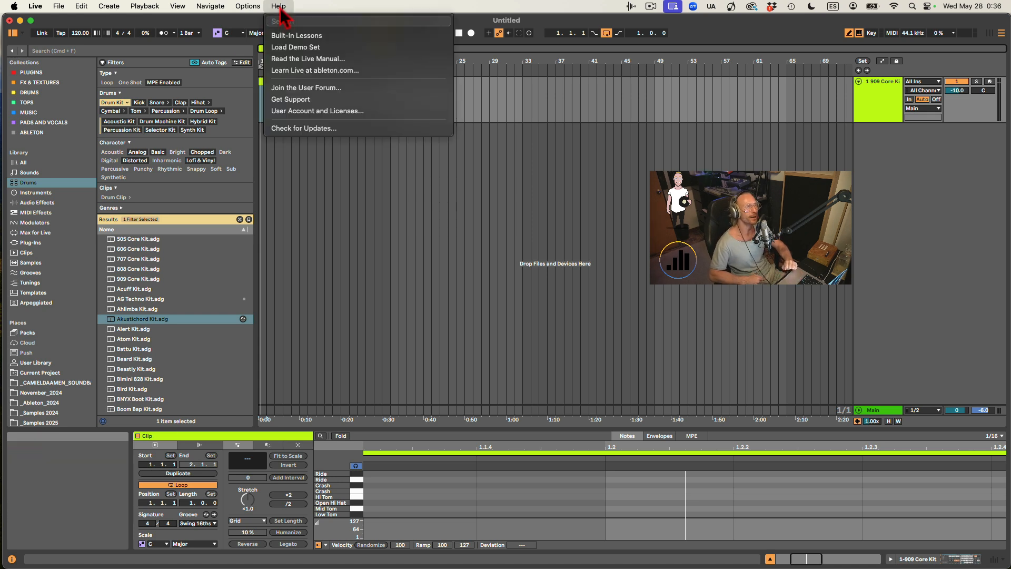
left_click(299, 62)
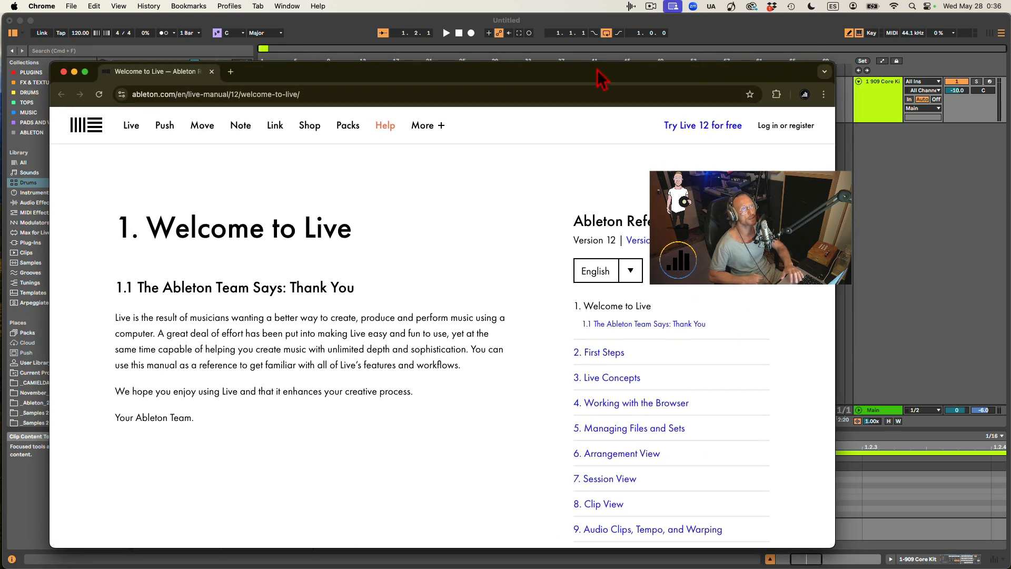
left_click_drag(598, 74, 598, 56)
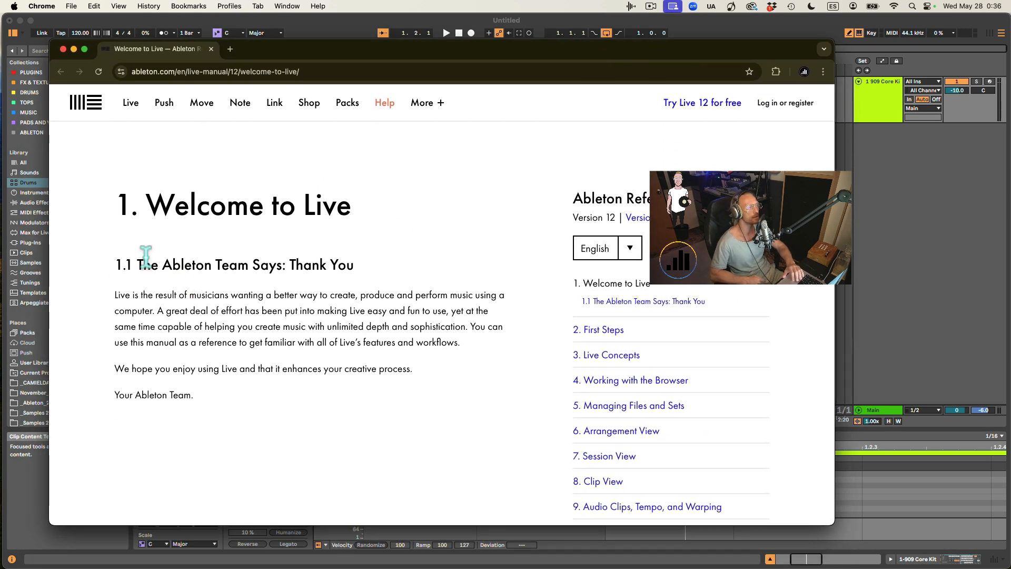
left_click_drag(146, 257, 426, 425)
left_click(387, 340)
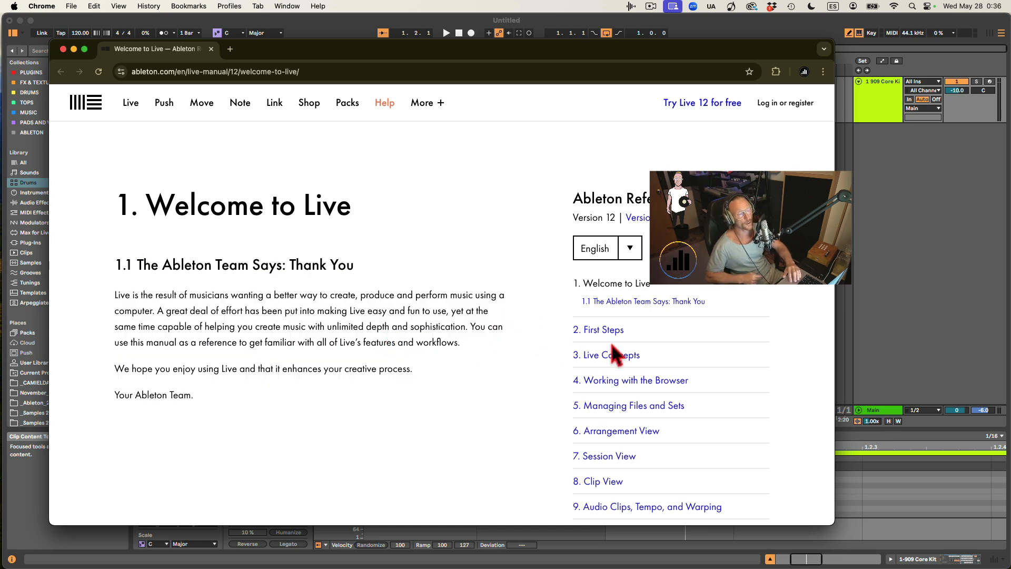
Open the manual's Live Concepts chapter and examine its sections on the Control Bar, Status Bar, Browser and Sound Similarity.
left_click(592, 356)
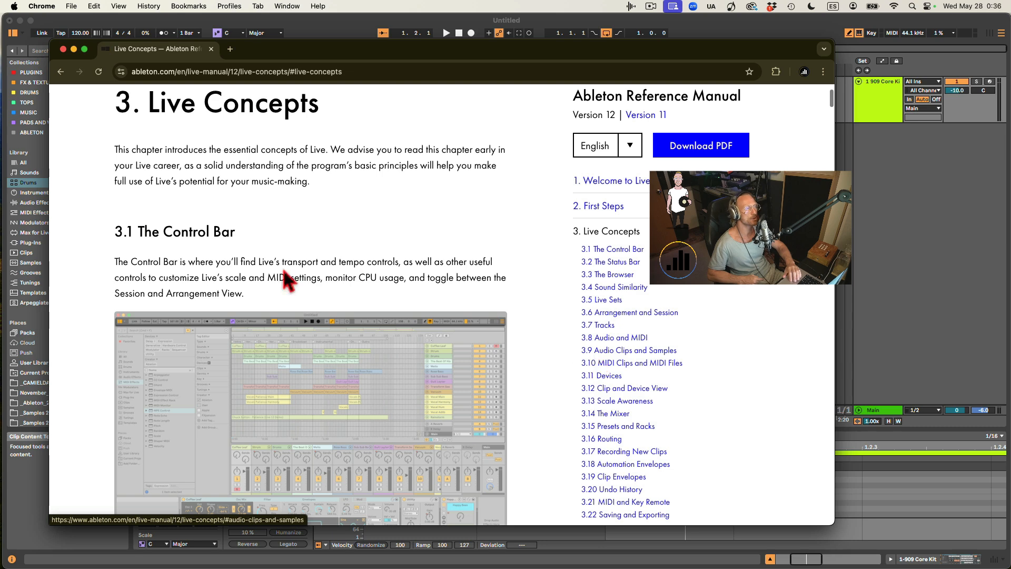
left_click_drag(126, 150, 280, 213)
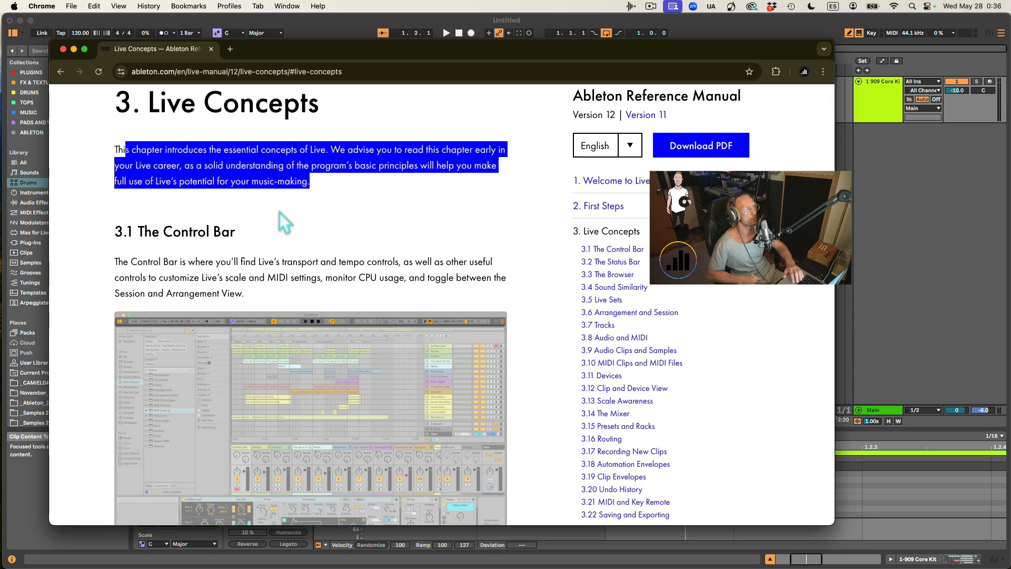
left_click(201, 143)
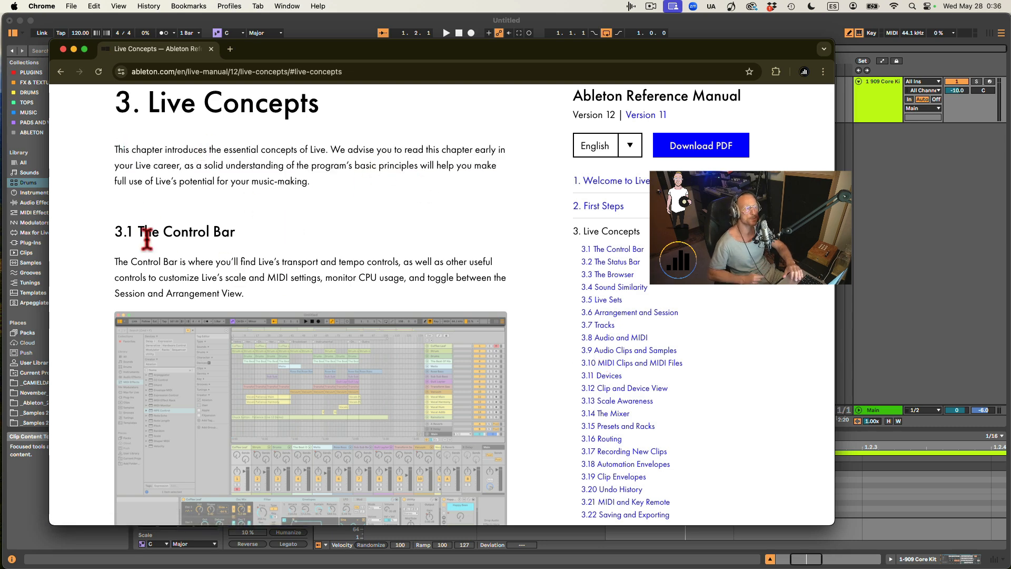
scroll(147, 238, "down", 5)
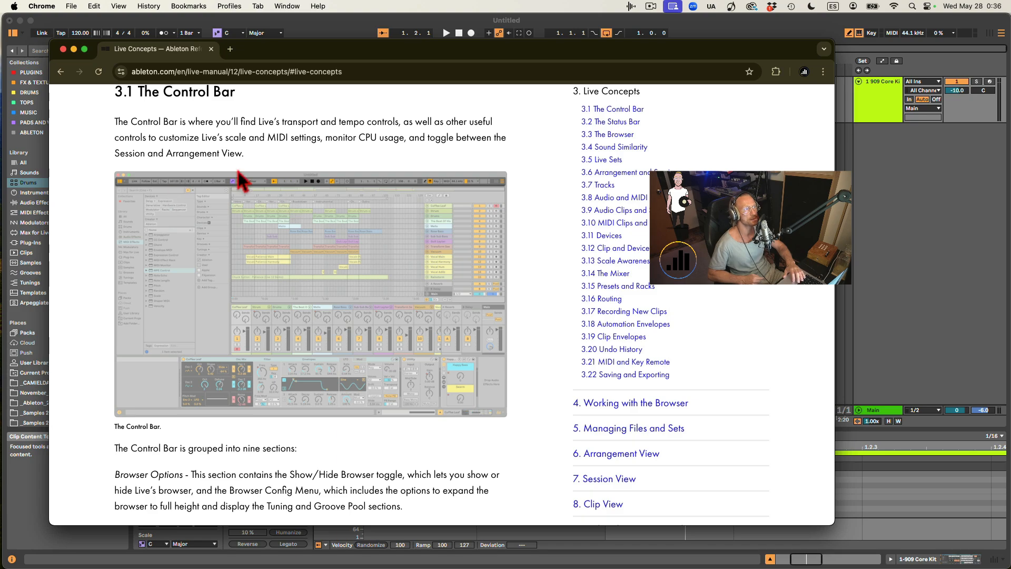
scroll(230, 367, "down", 15)
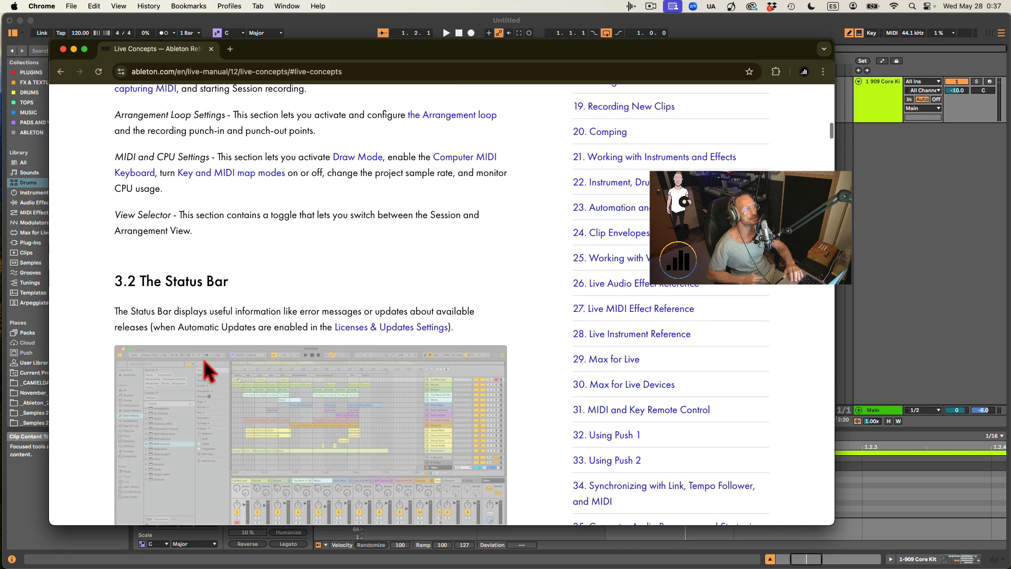
scroll(313, 381, "down", 7)
scroll(231, 453, "down", 20)
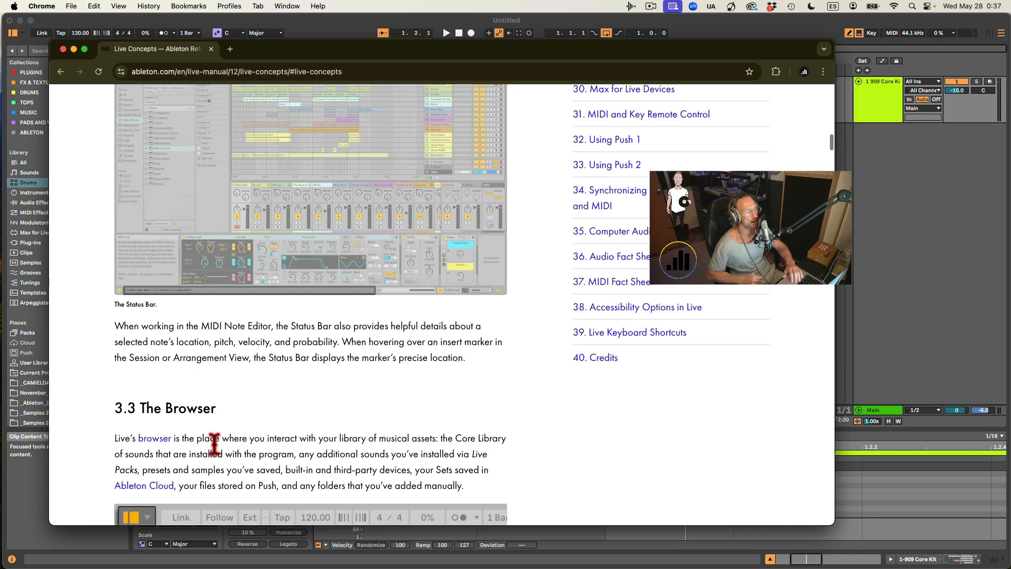
scroll(239, 268, "down", 20)
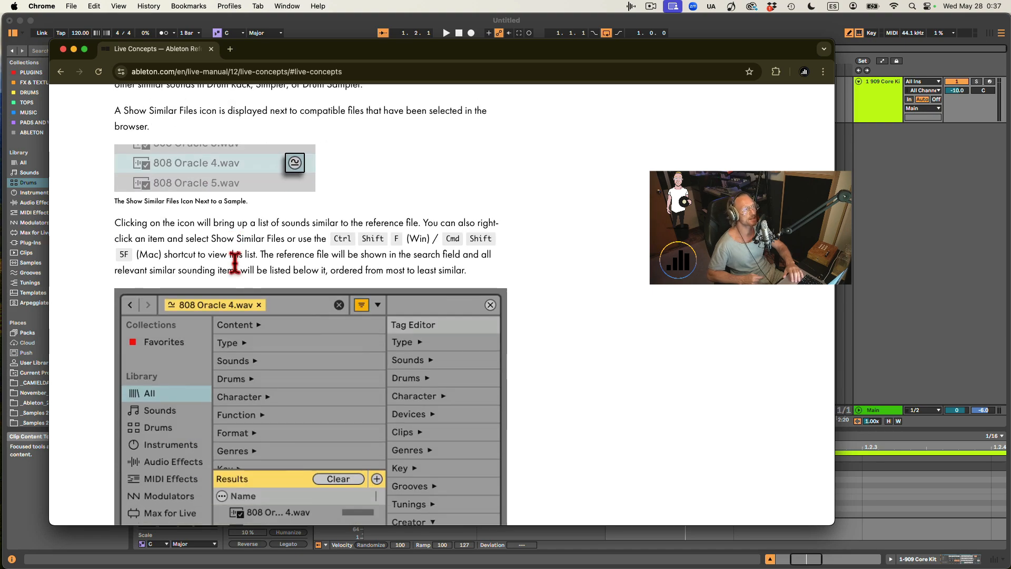
scroll(234, 270, "down", 10)
scroll(236, 271, "up", 20)
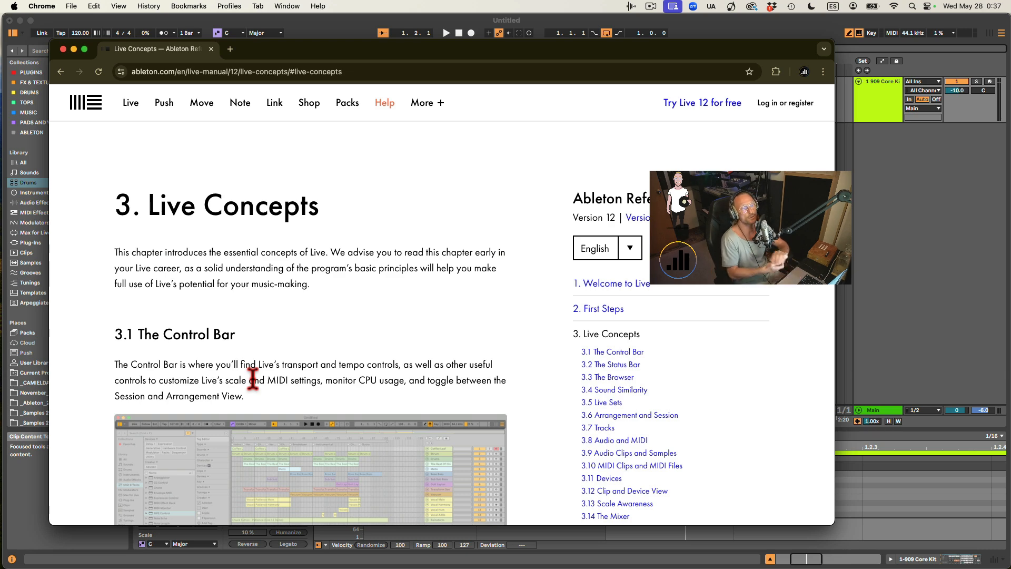
Read section 3.8 Audio and MIDI of the manual, and close the browser window to return to Ableton Live.
left_click(635, 442)
left_click_drag(152, 126, 215, 142)
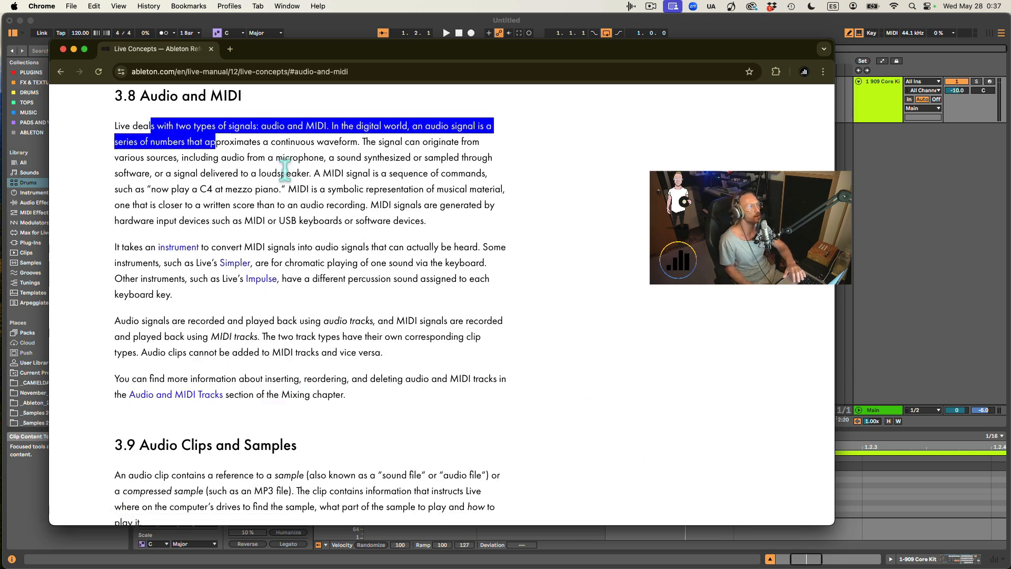
left_click_drag(284, 169, 420, 279)
left_click(420, 279)
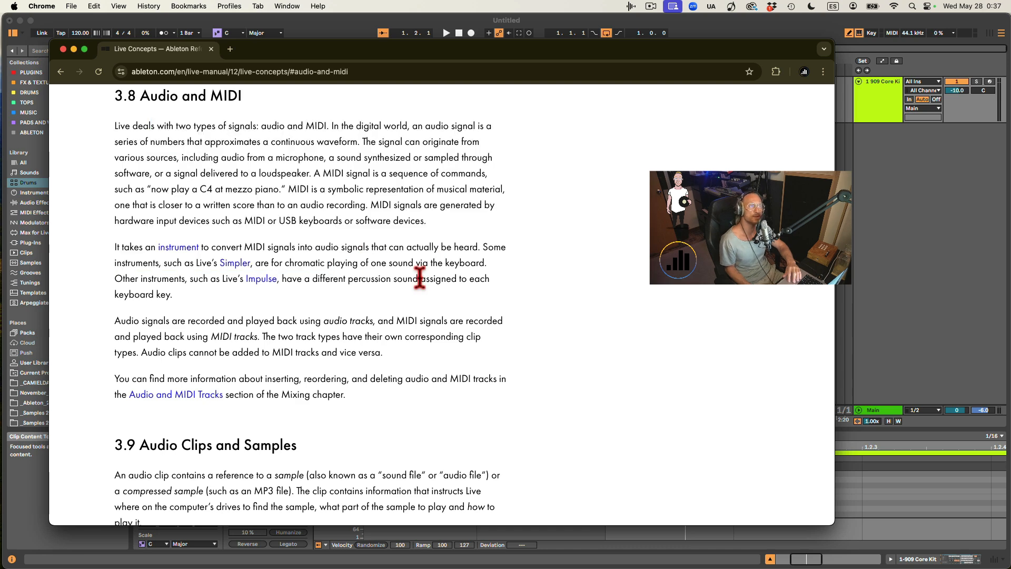
scroll(419, 278, "down", 1)
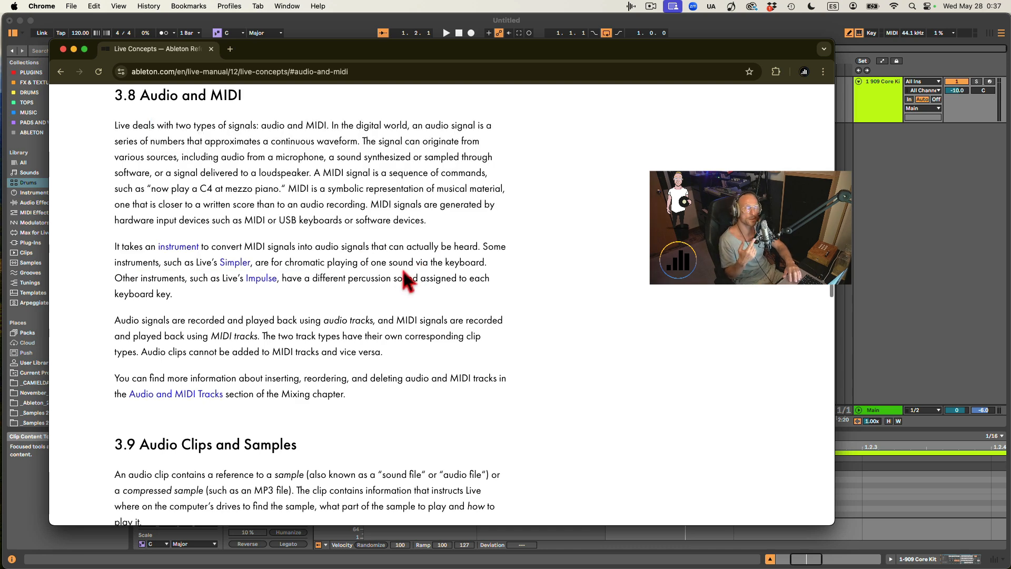
left_click(63, 48)
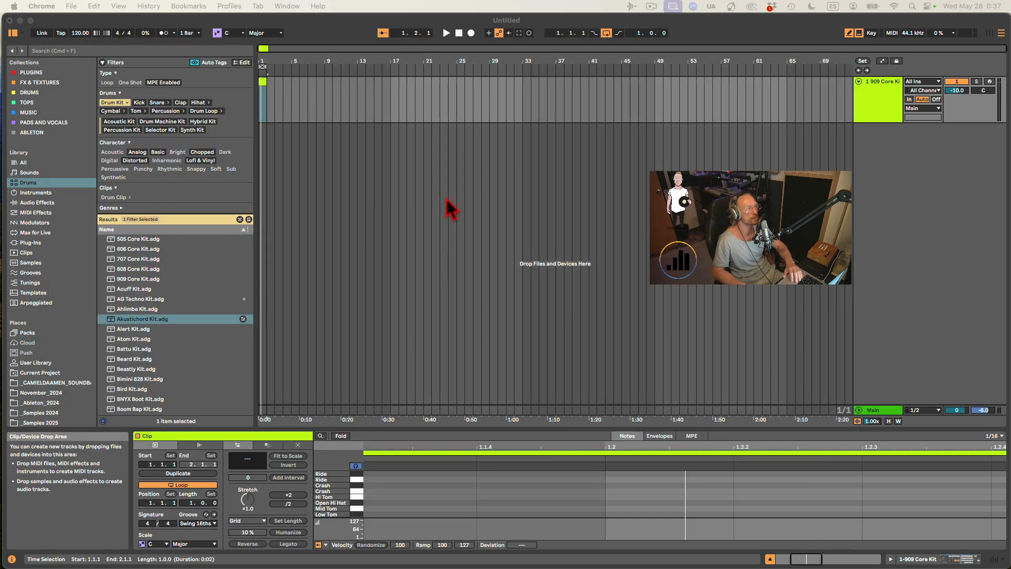